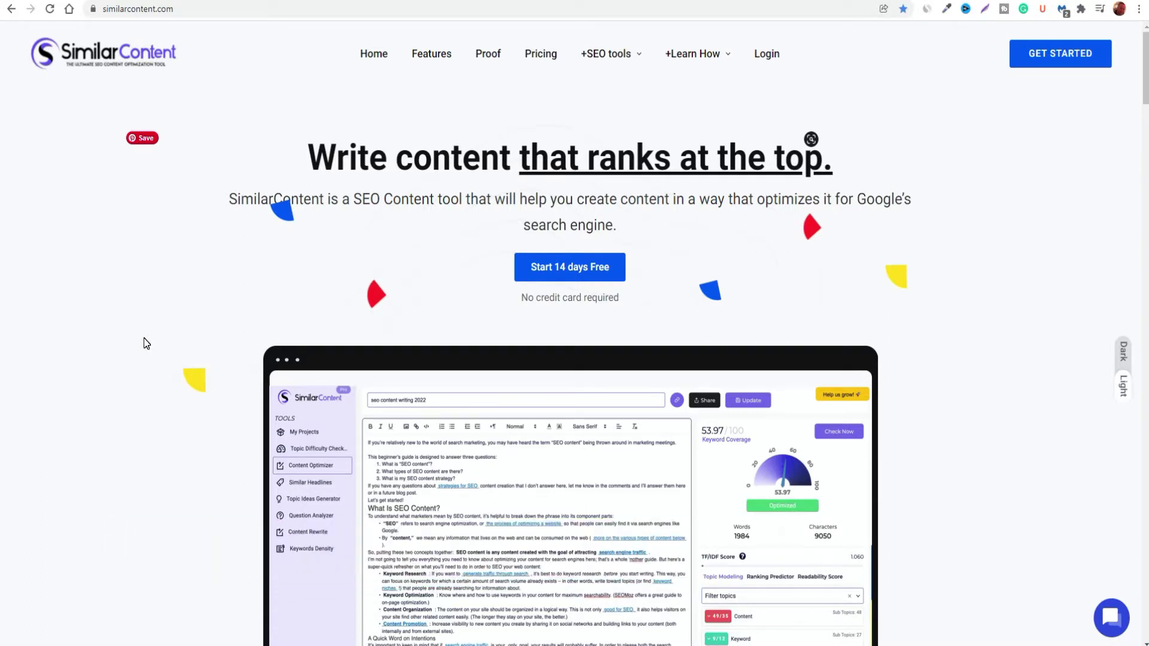
# - Look over the SimilarContent homepage introduction, from the editor preview to the three-part SEO Content Writing App for Marketers overview
pyautogui.scroll(-1, 145, 344)
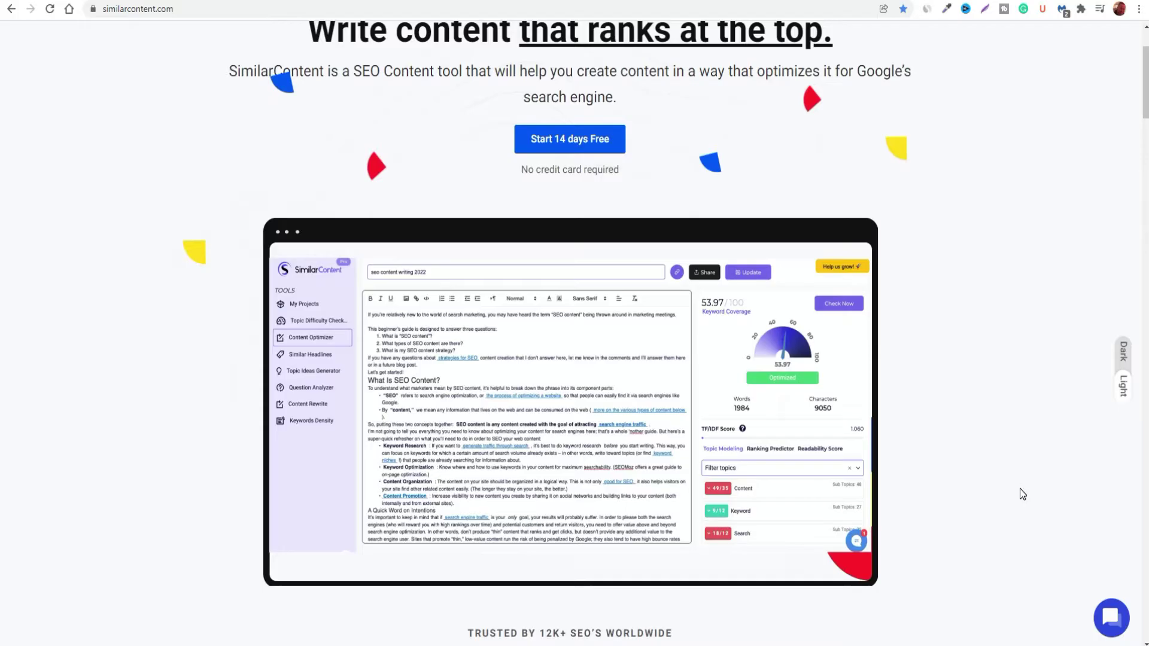
pyautogui.scroll(-3, 1022, 493)
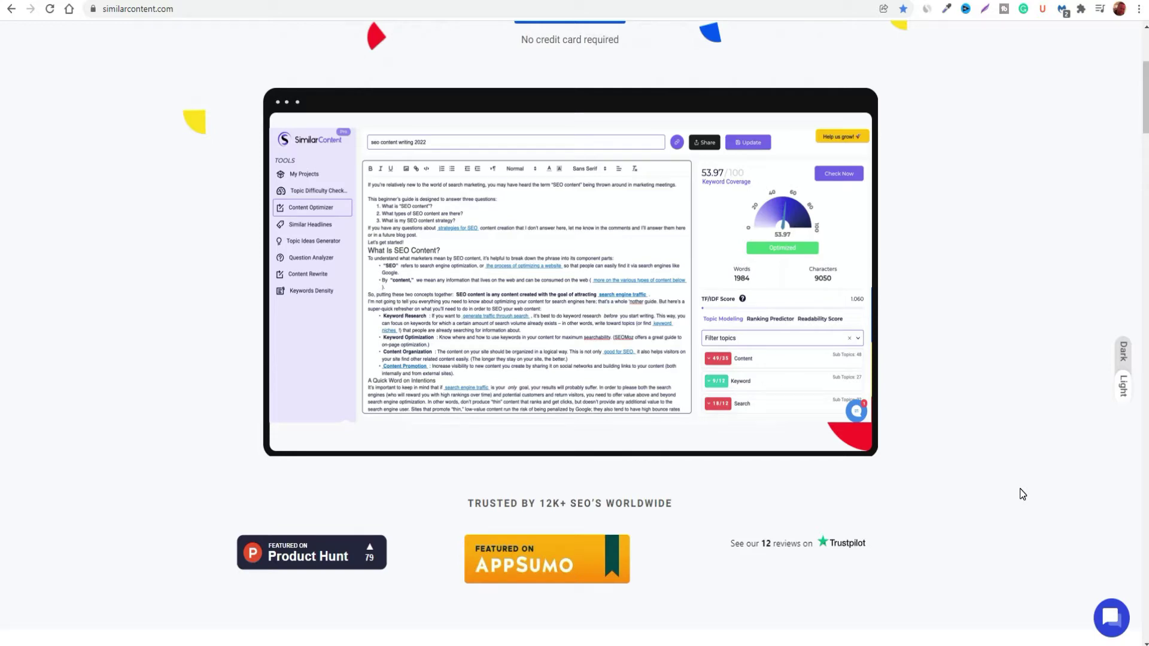
pyautogui.scroll(-8, 1022, 494)
pyautogui.scroll(8, 1022, 495)
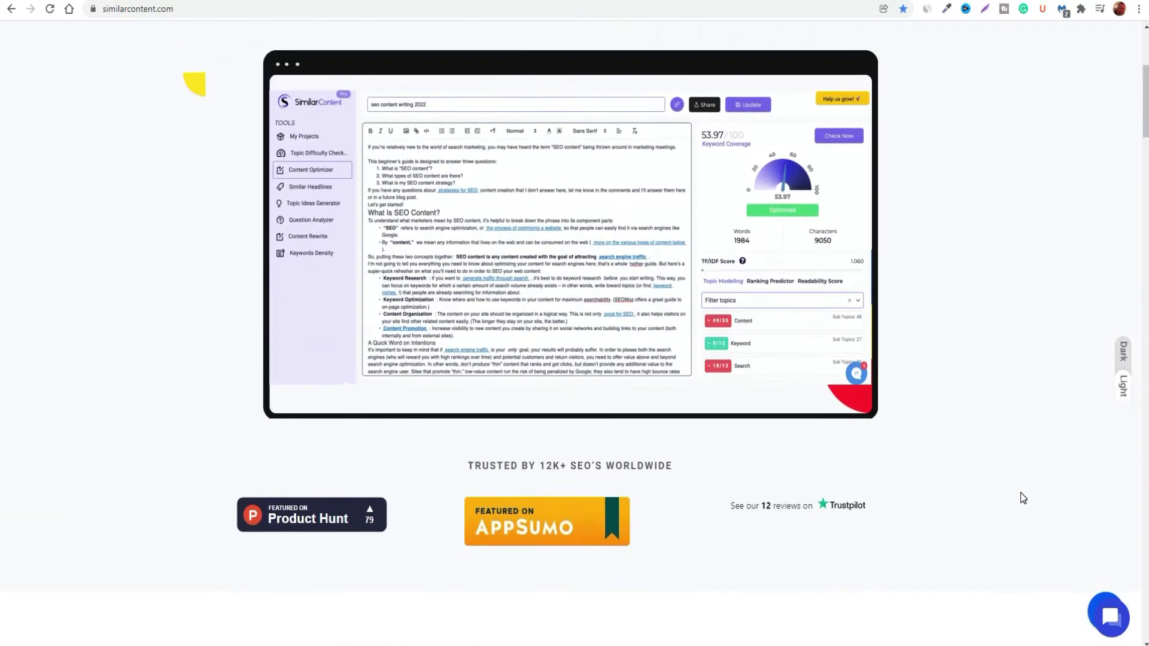
pyautogui.scroll(-8, 1021, 494)
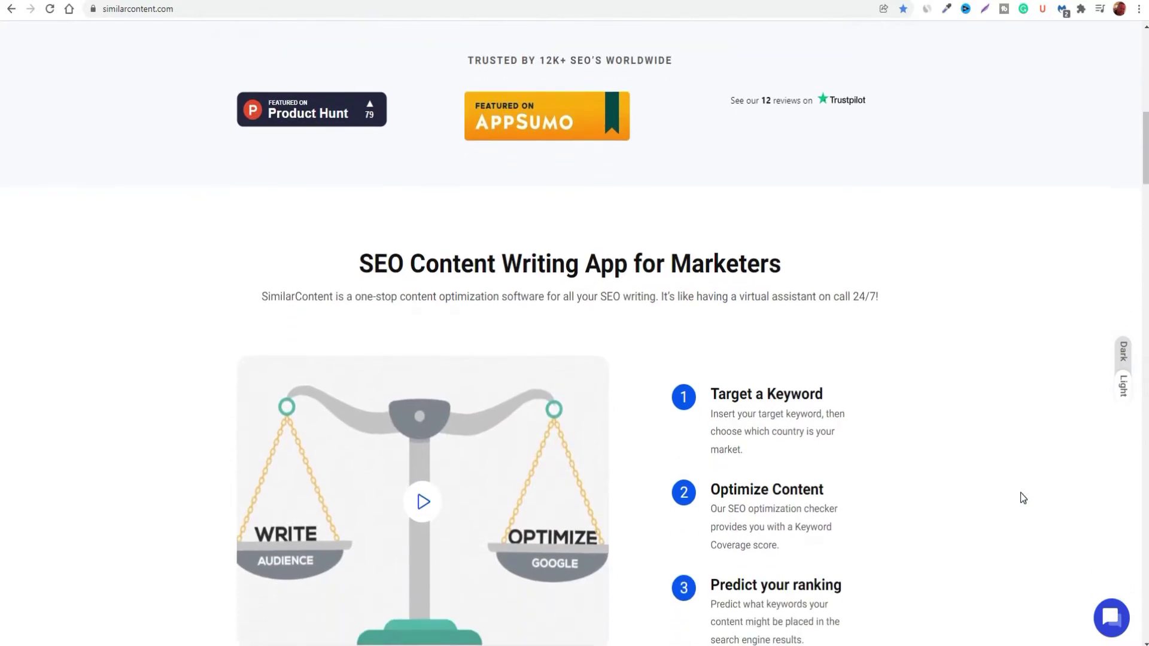
pyautogui.scroll(-2, 1022, 493)
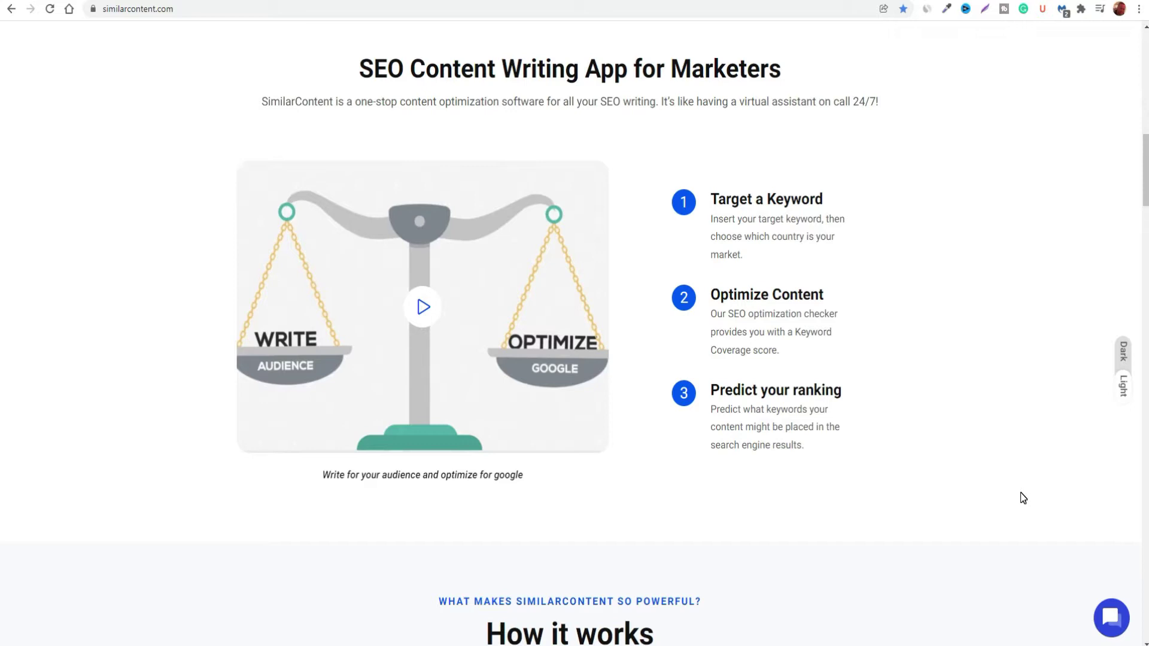
pyautogui.scroll(-2, 1021, 498)
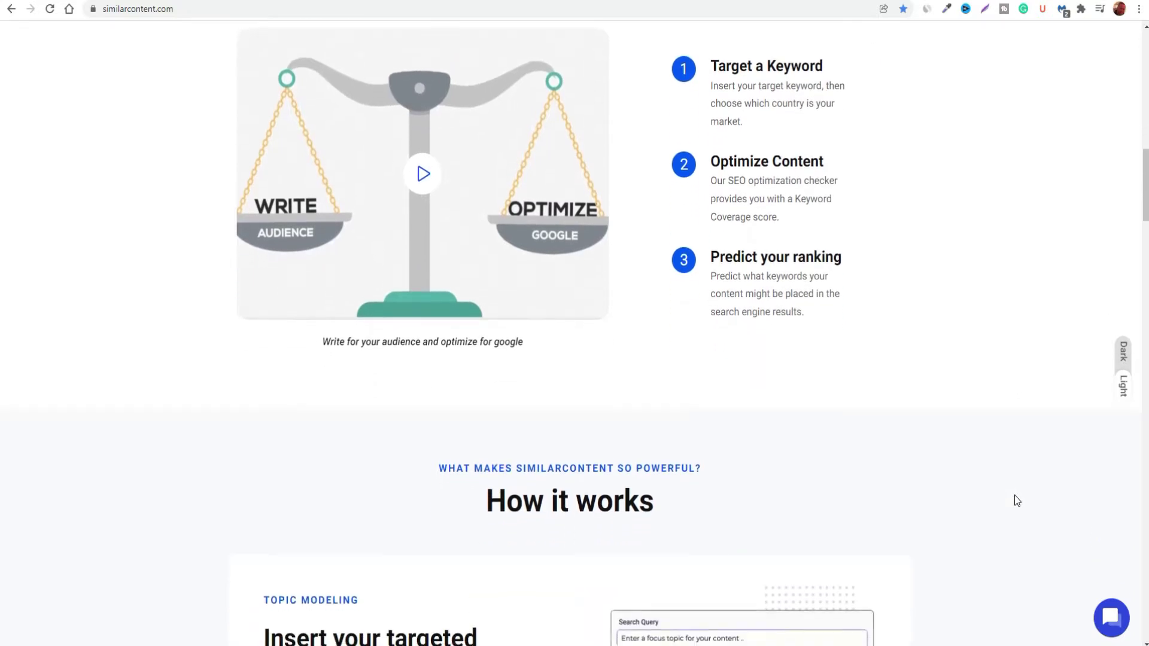
# - Read the homepage's How it works section, the other SEO features, the testimonials and the free trial offer down to the footer
pyautogui.scroll(-6, 1015, 499)
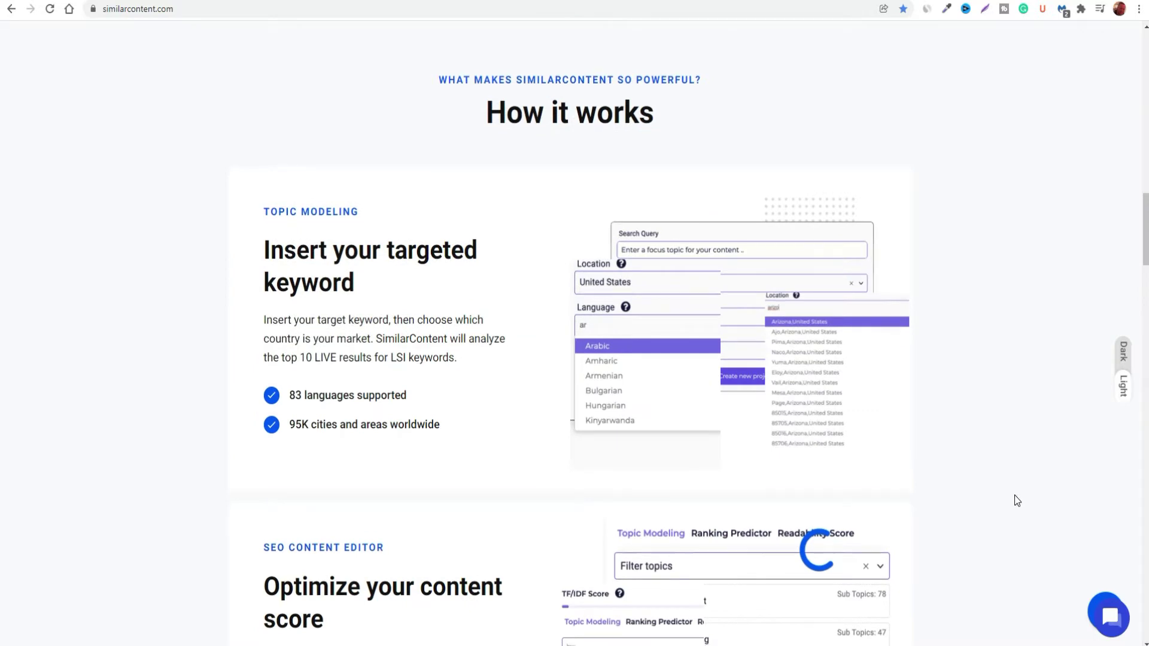
pyautogui.scroll(-1, 1015, 495)
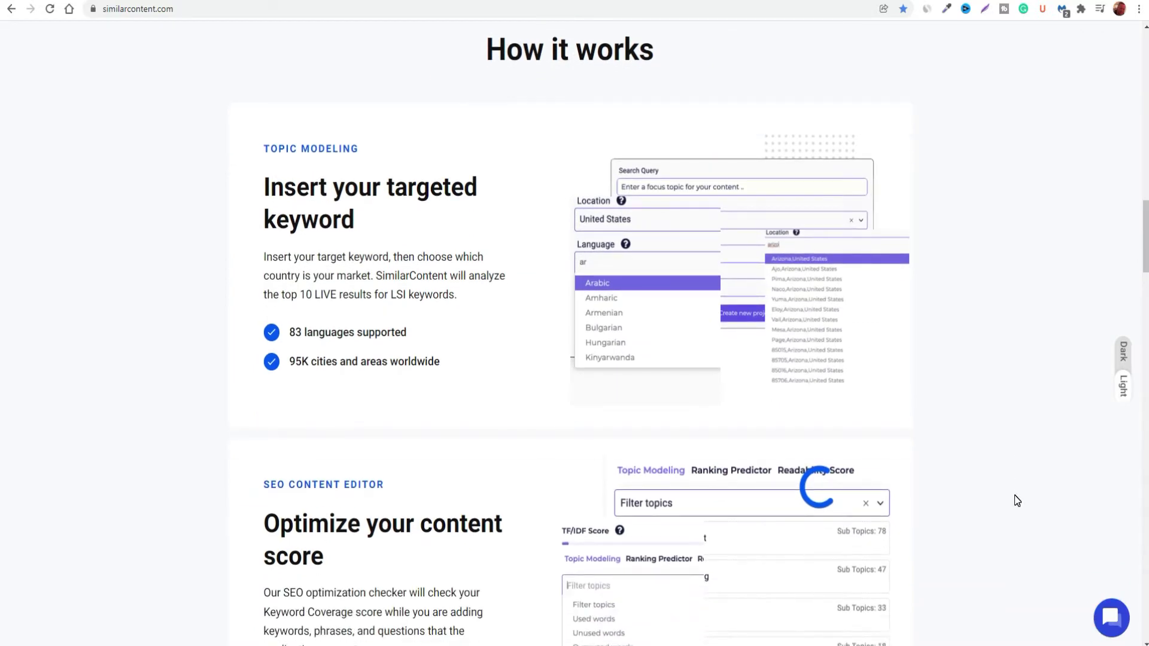
pyautogui.scroll(-1, 1014, 501)
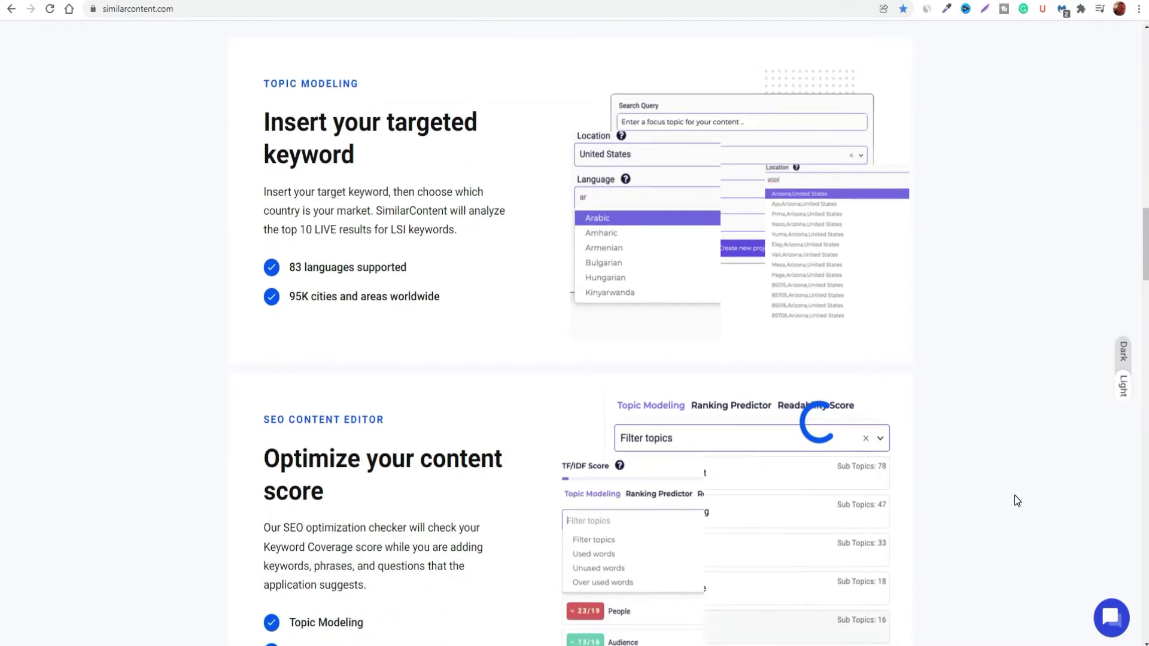
pyautogui.scroll(-2, 1015, 500)
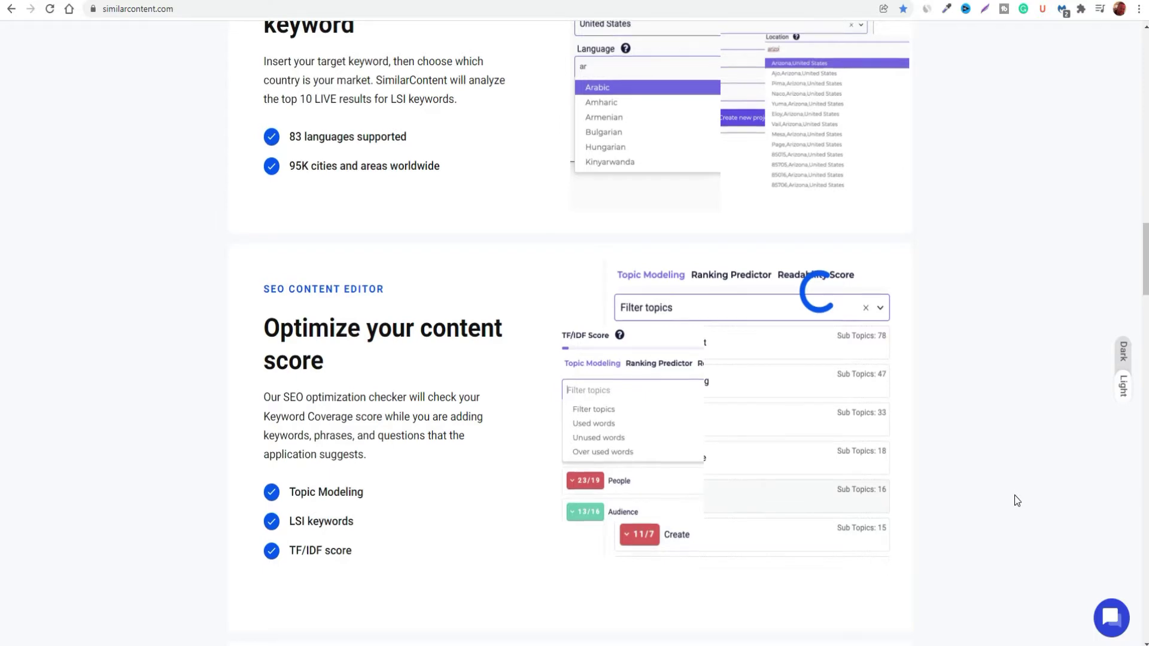
pyautogui.scroll(-8, 1015, 496)
pyautogui.scroll(5, 1014, 501)
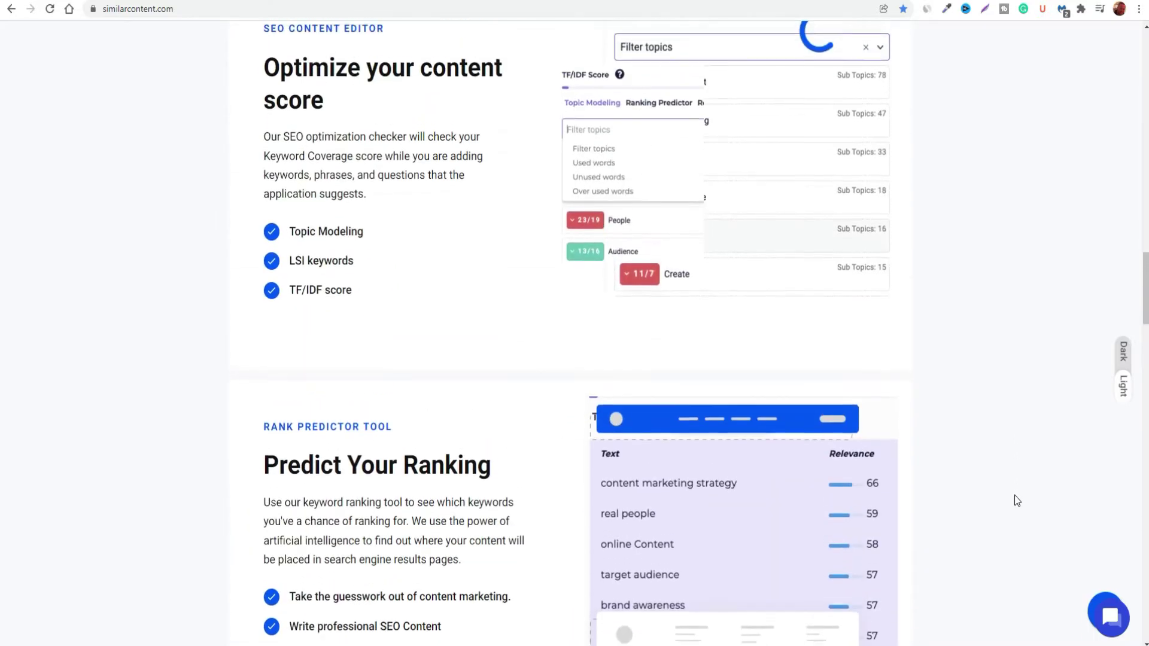
pyautogui.scroll(-3, 1014, 500)
pyautogui.scroll(-5, 1014, 496)
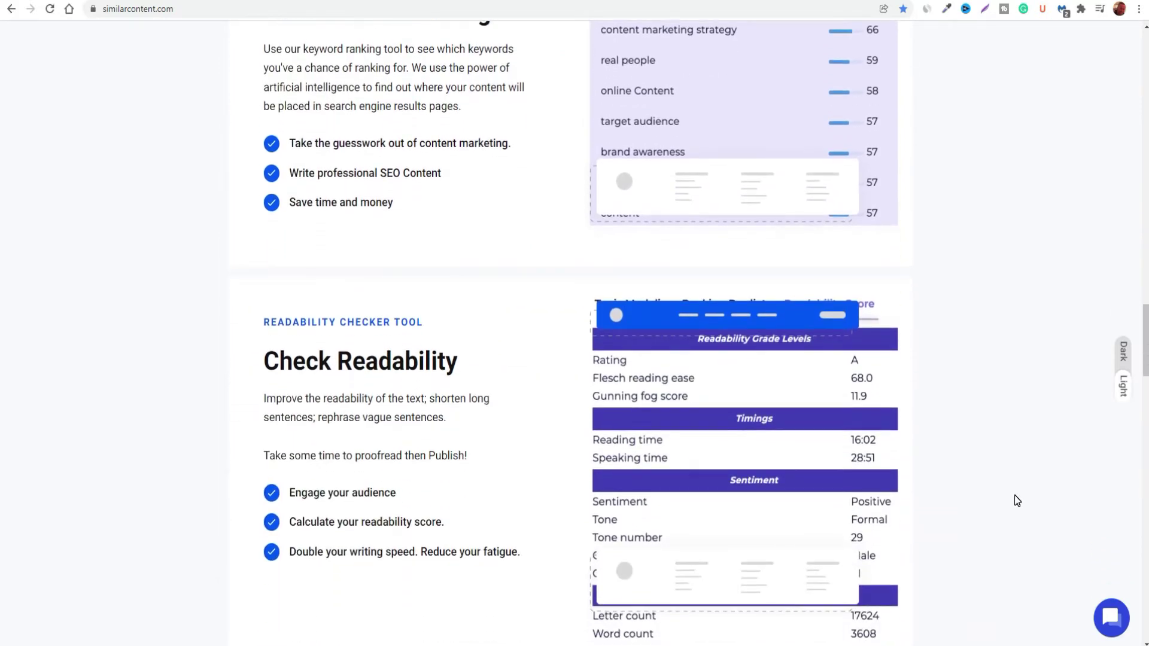
pyautogui.scroll(-12, 1014, 500)
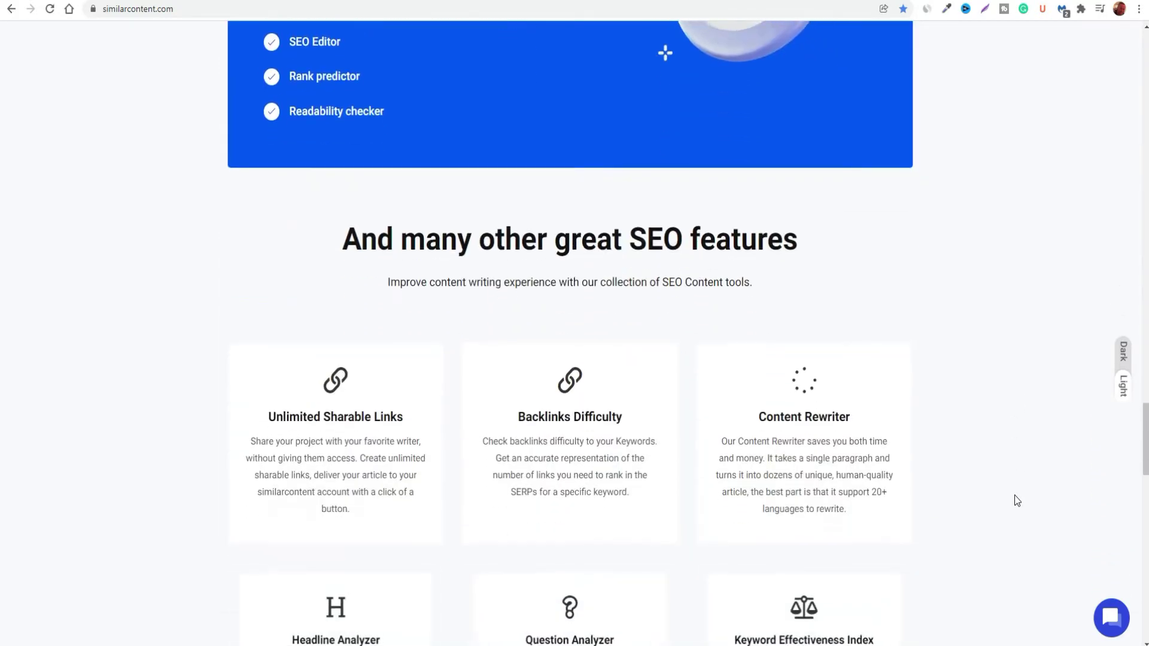
pyautogui.scroll(-15, 1014, 501)
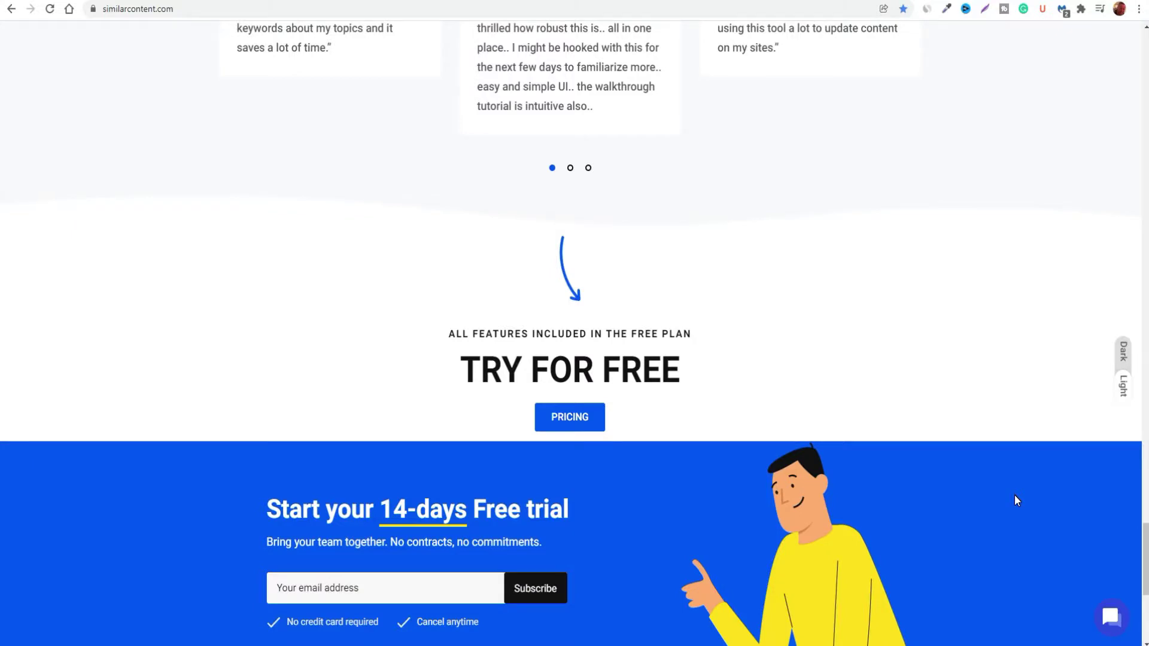
pyautogui.scroll(-5, 1015, 494)
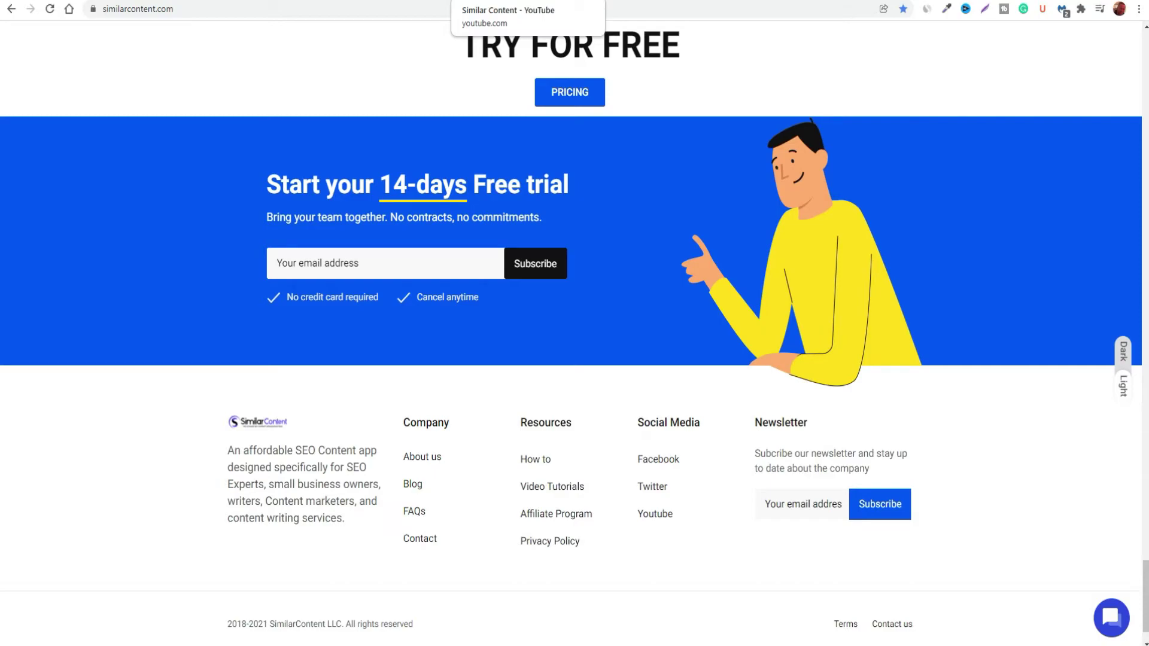
# - View the uploaded videos on the Similar Content YouTube channel and the plan comparison on the SimilarContent pricing page
pyautogui.click(527, 1)
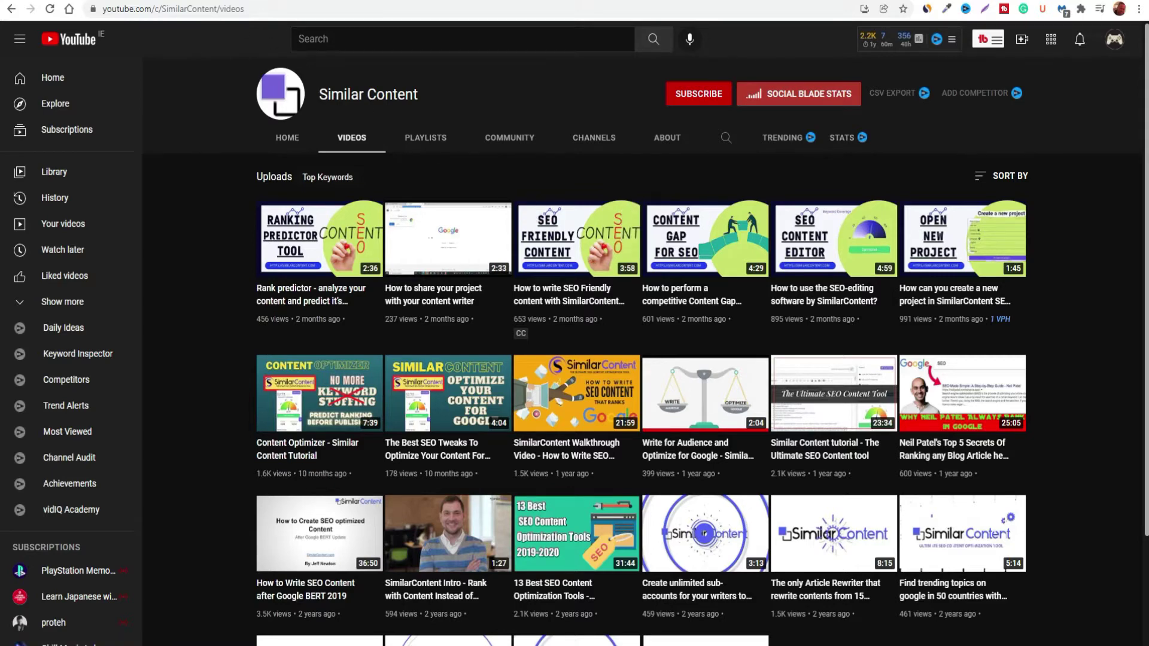
pyautogui.click(187, 1)
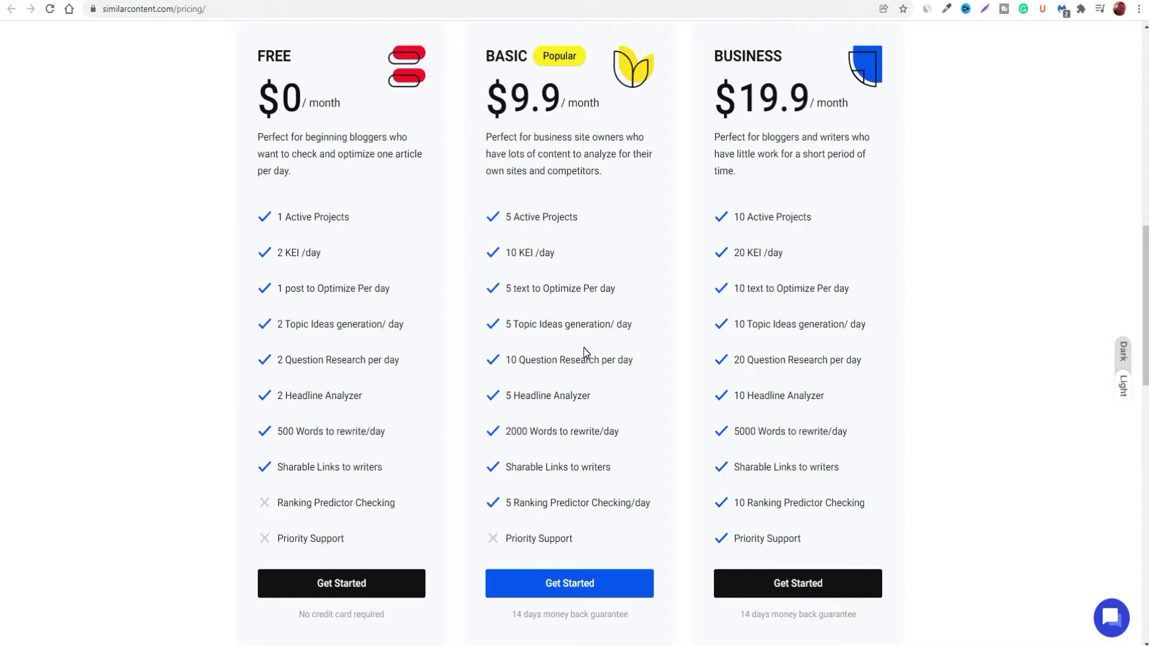
# - Switch to the AppSumo page for SimilarContent Pro and examine its lifetime deal, product description and customer reviews
pyautogui.click(258, 1)
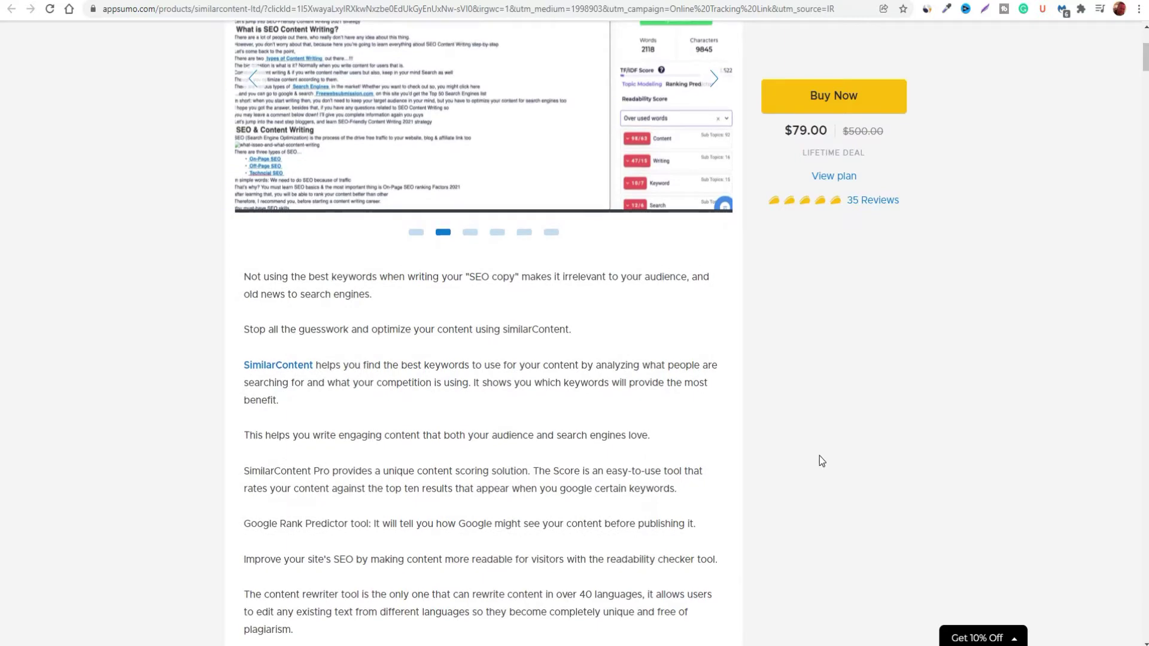
pyautogui.scroll(-2, 820, 459)
pyautogui.scroll(6, 823, 457)
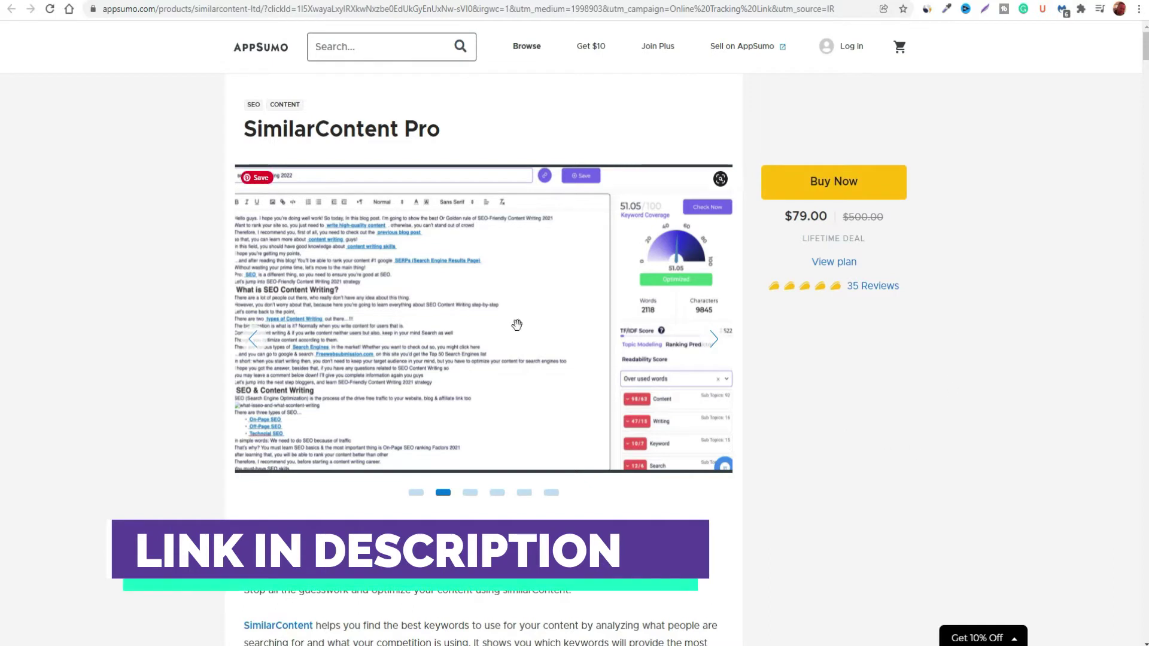
pyautogui.scroll(-1, 430, 356)
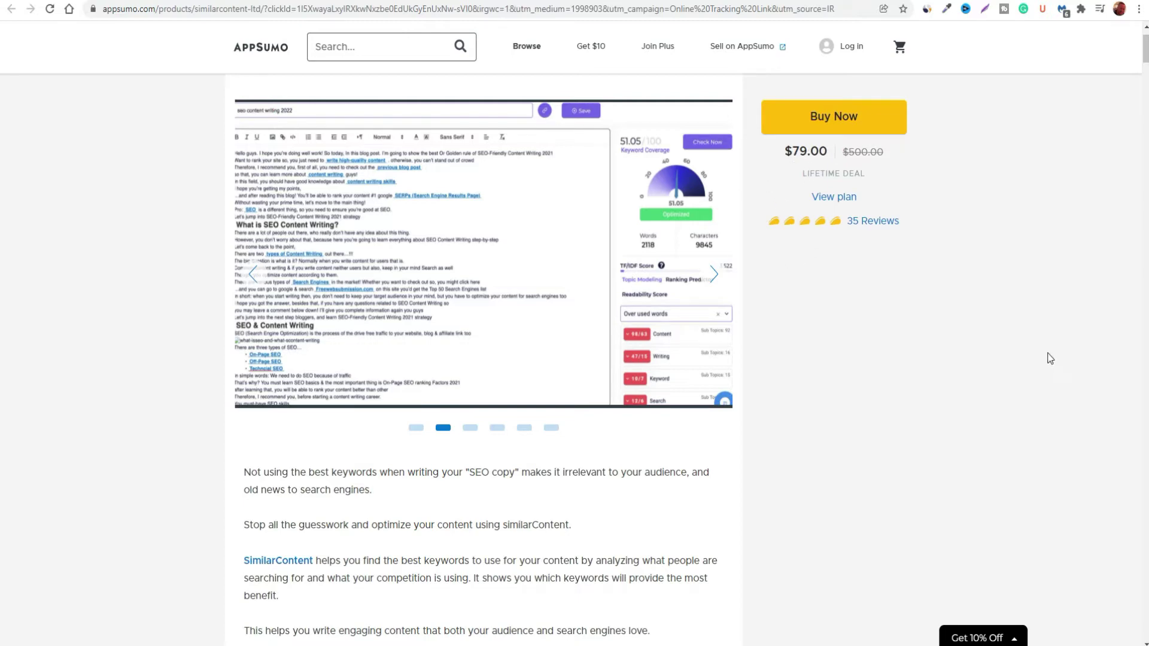
pyautogui.scroll(-20, 1038, 363)
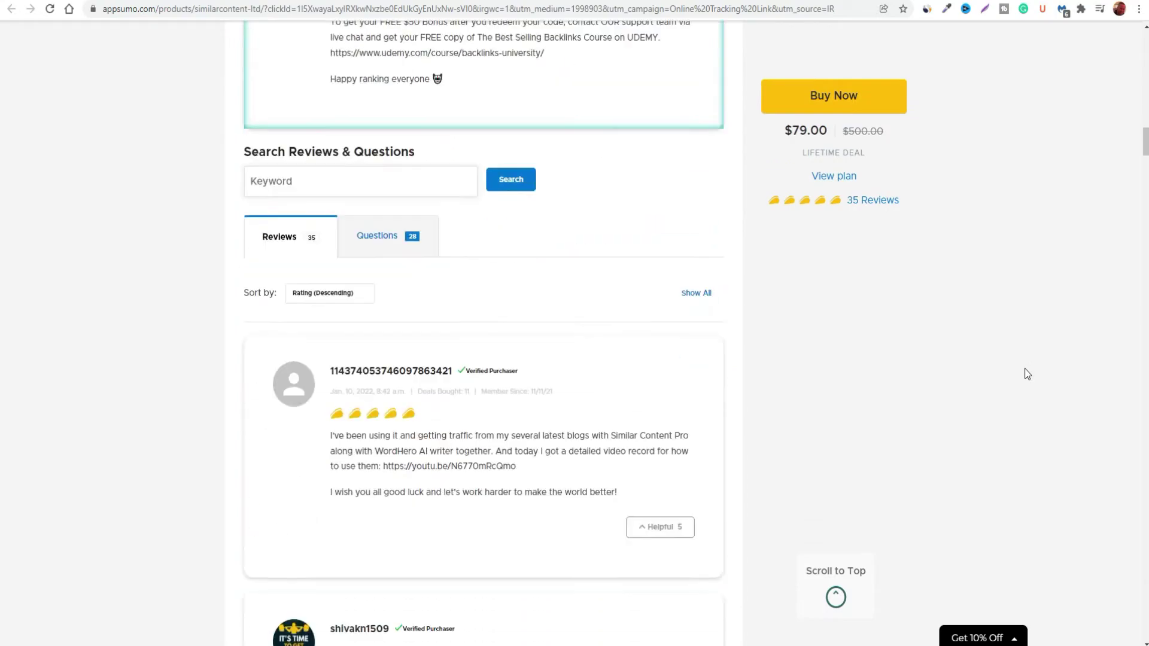
pyautogui.scroll(-20, 1027, 374)
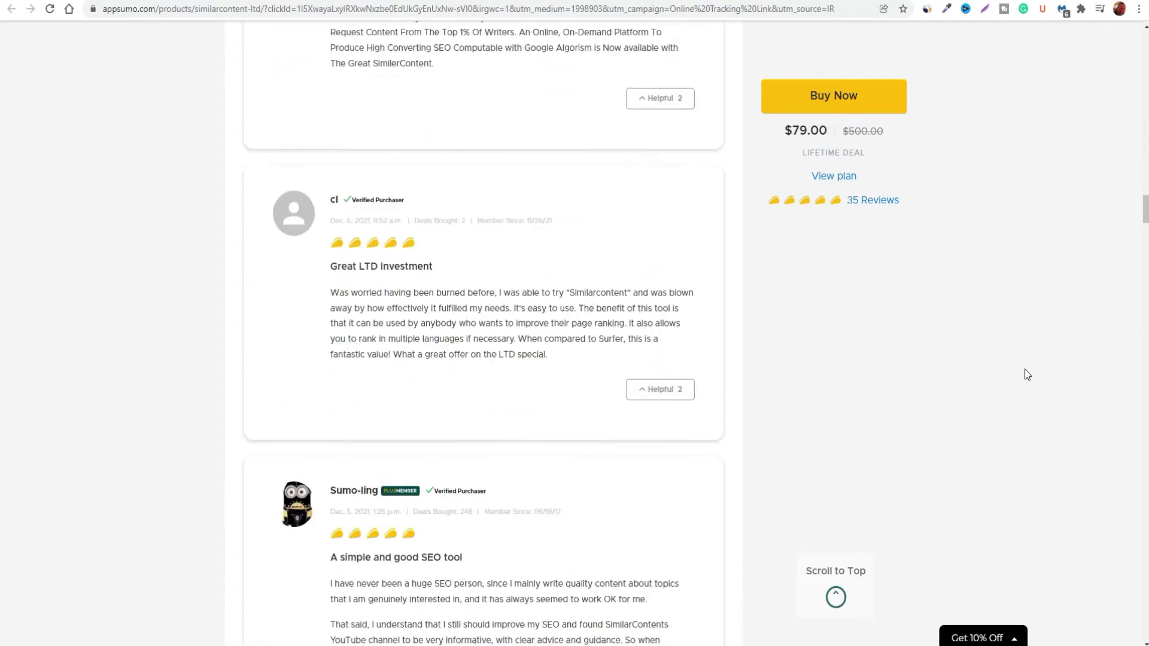
pyautogui.scroll(-20, 1027, 375)
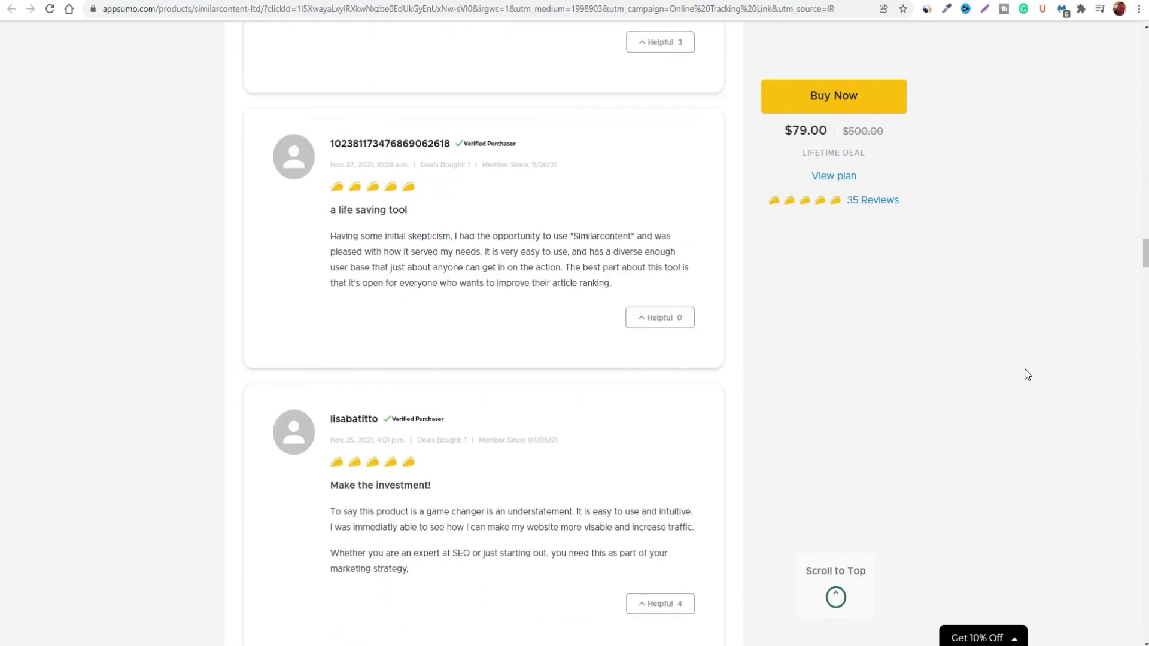
pyautogui.scroll(-8, 1027, 374)
pyautogui.scroll(13, 1027, 375)
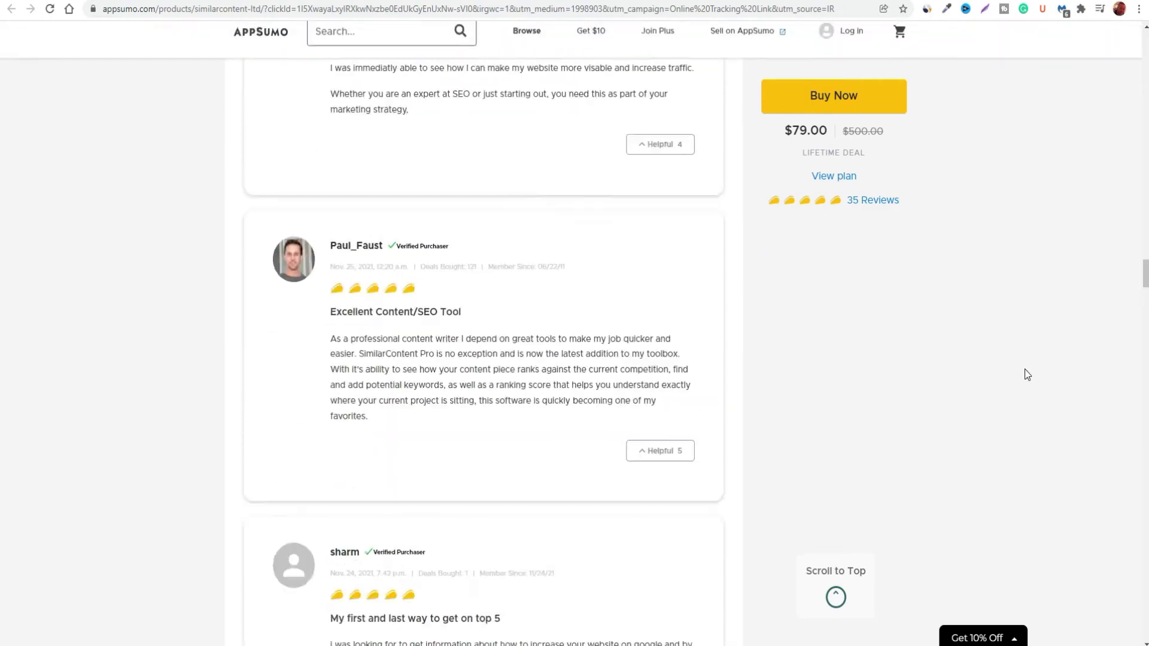
pyautogui.scroll(20, 1027, 374)
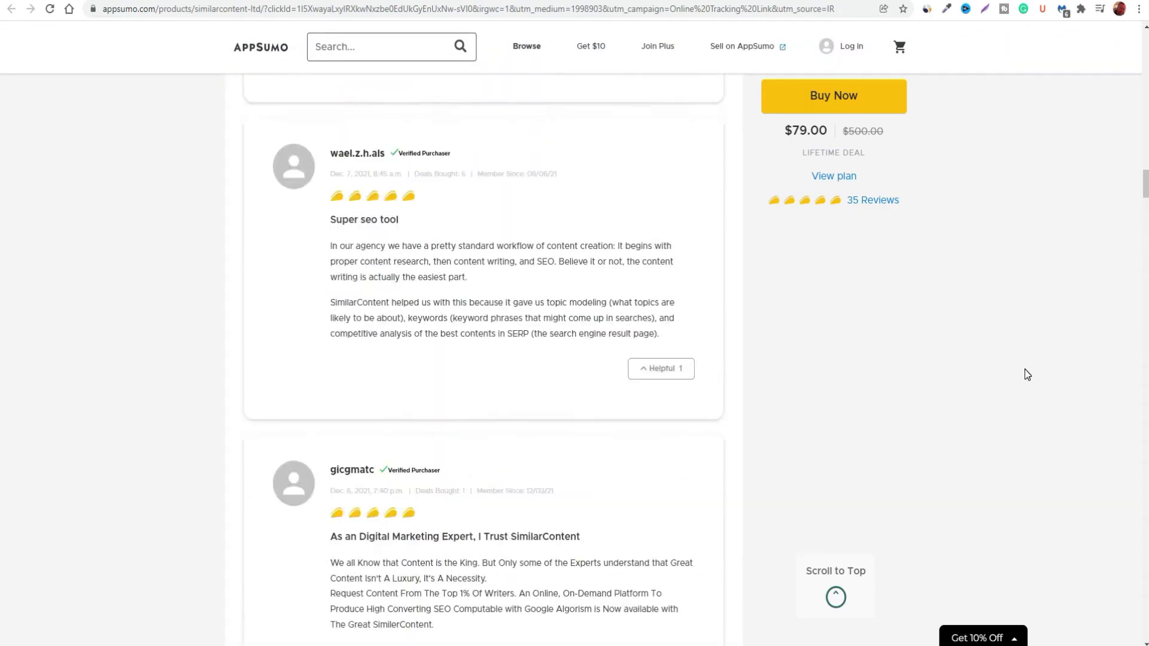
pyautogui.scroll(20, 1027, 375)
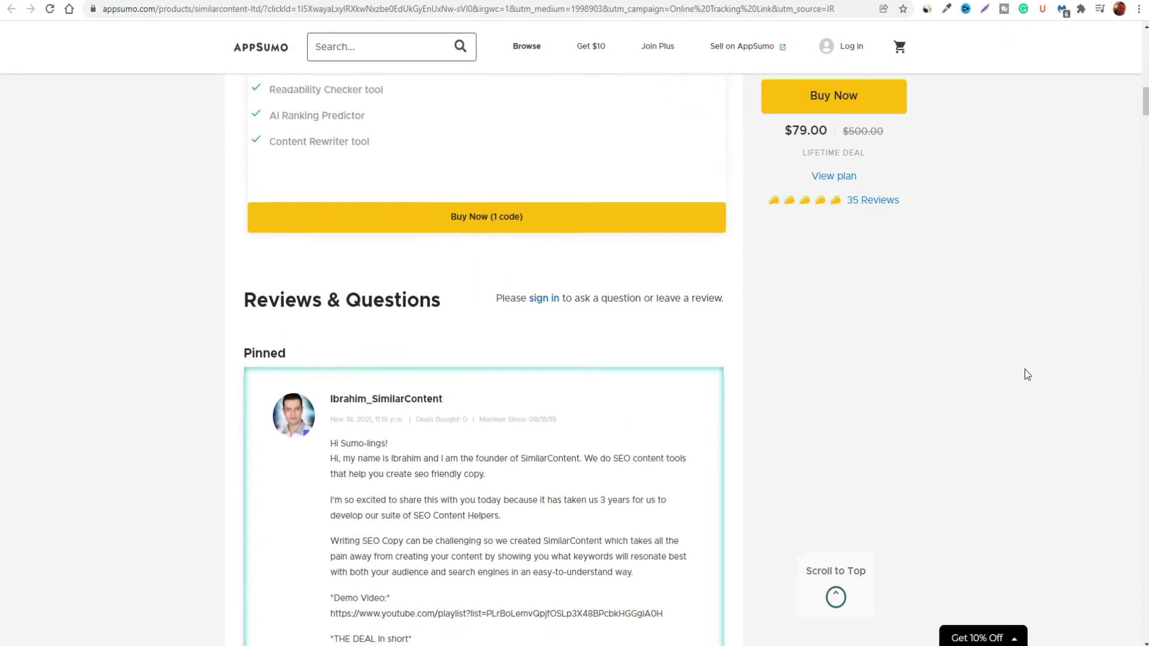
pyautogui.scroll(7, 1027, 375)
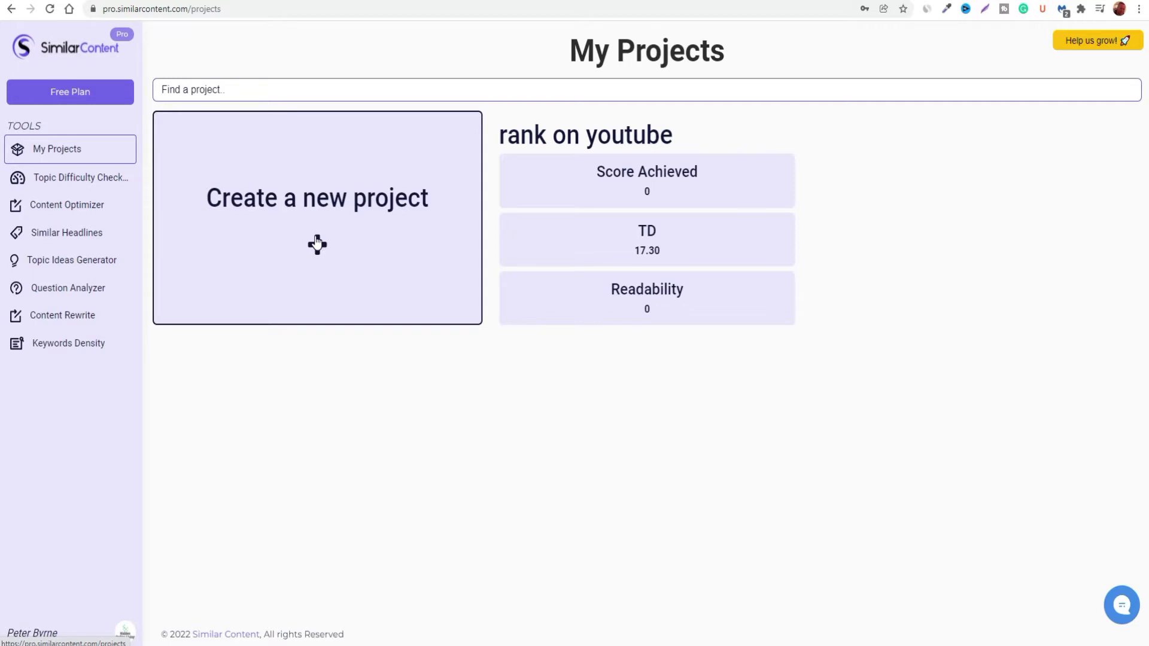
# - Create a new project for the search query "Affiliate Marketing" with location United States, language English and device Desktop
pyautogui.click(317, 242)
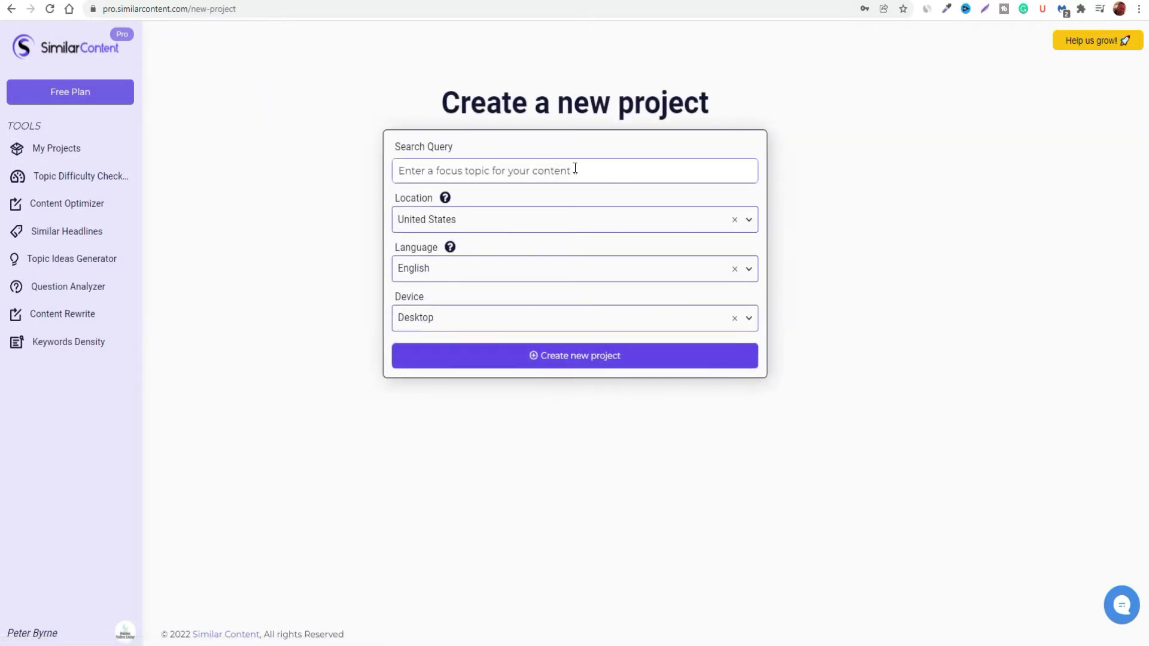
pyautogui.click(750, 319)
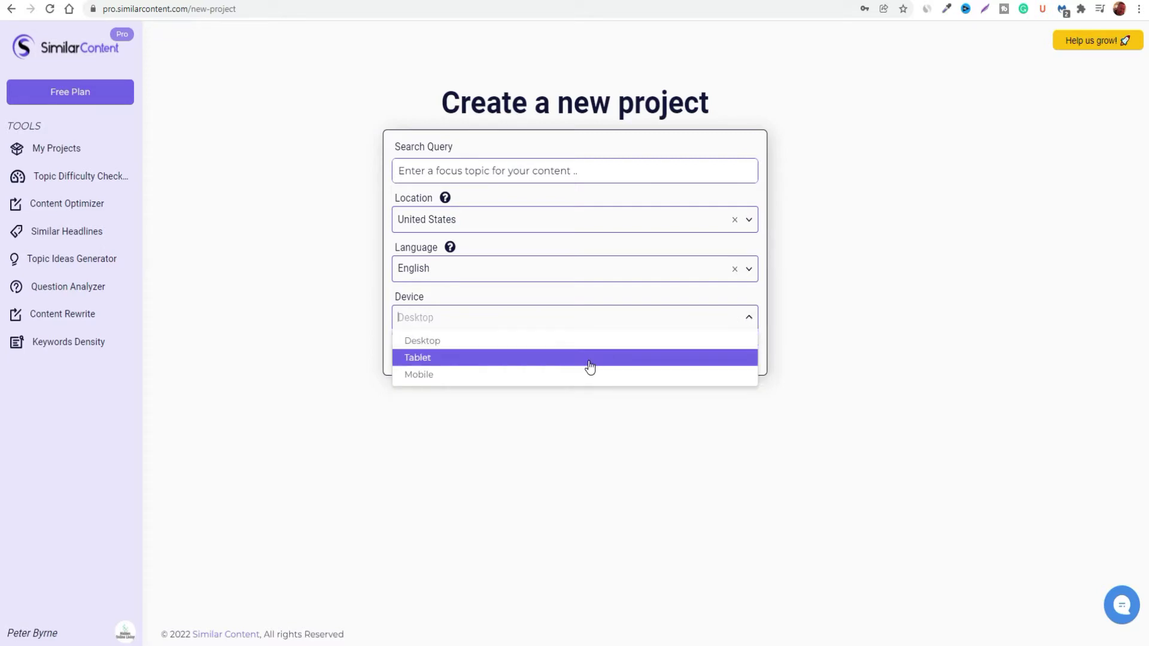
pyautogui.click(689, 473)
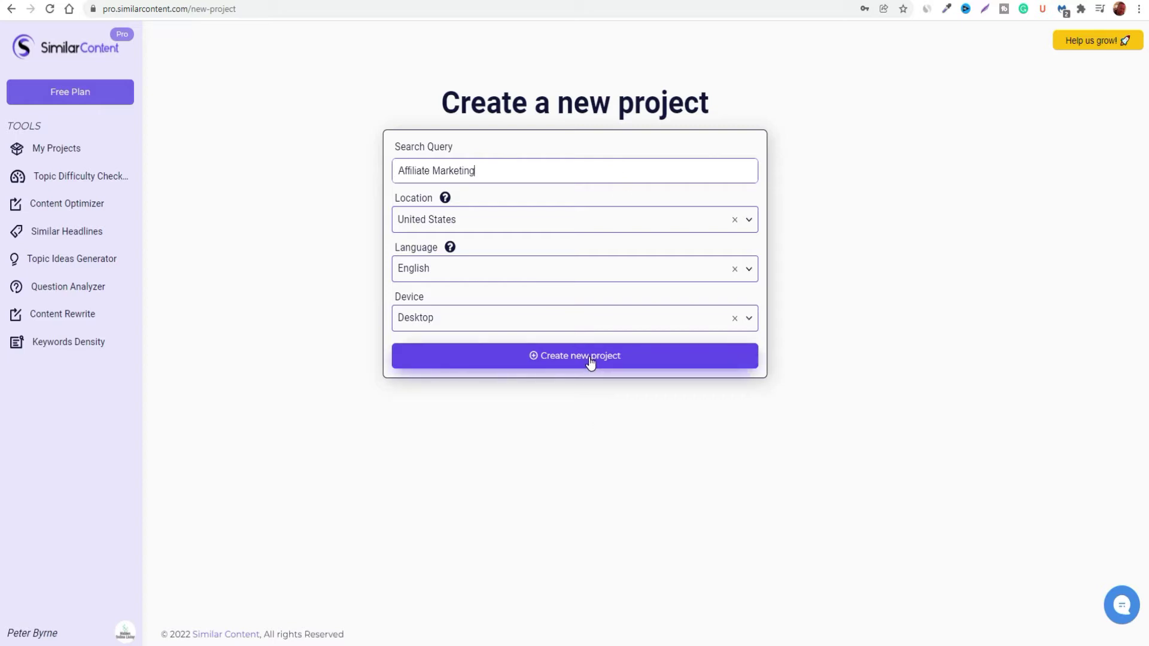
pyautogui.click(590, 362)
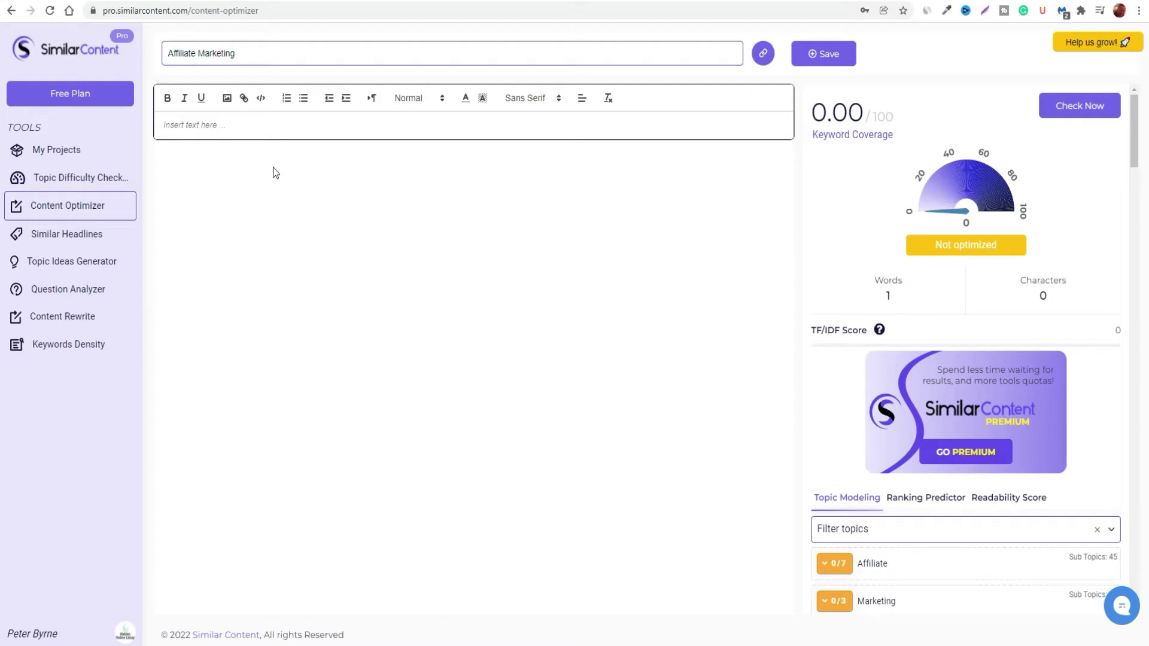
# - Examine the Content Optimizer's empty text editor, keyword coverage panel and the Topic Modeling list of suggested topics for Affiliate Marketing
pyautogui.click(197, 125)
pyautogui.scroll(-3, 1097, 446)
pyautogui.scroll(-7, 1123, 465)
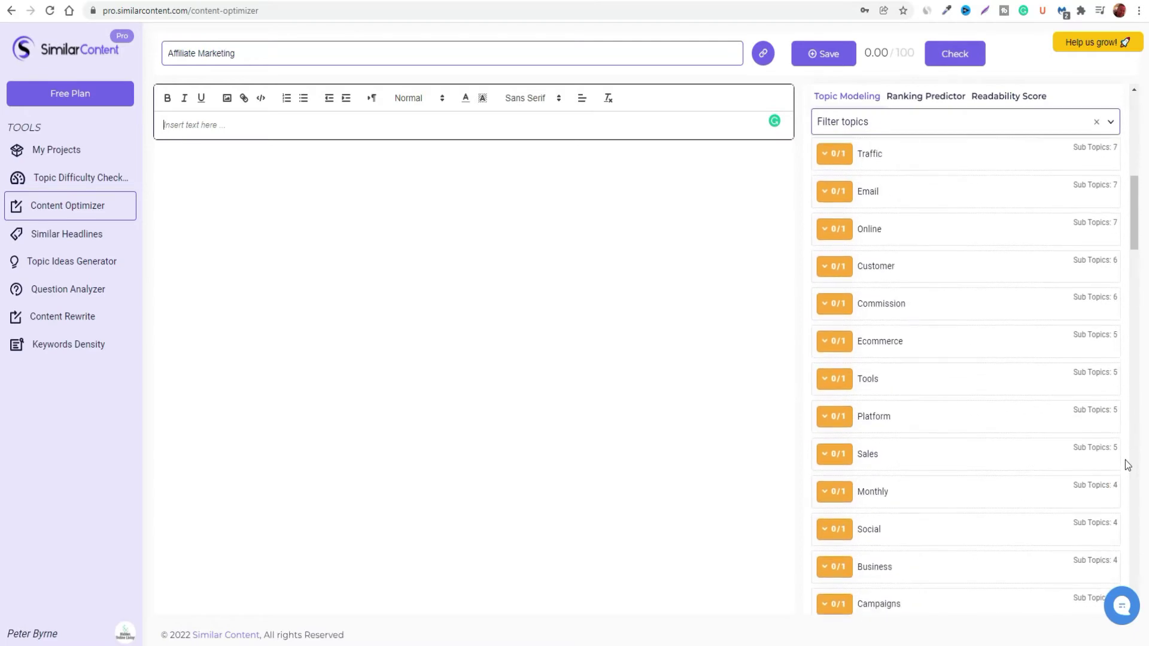
pyautogui.scroll(9, 1123, 464)
pyautogui.scroll(2, 1128, 465)
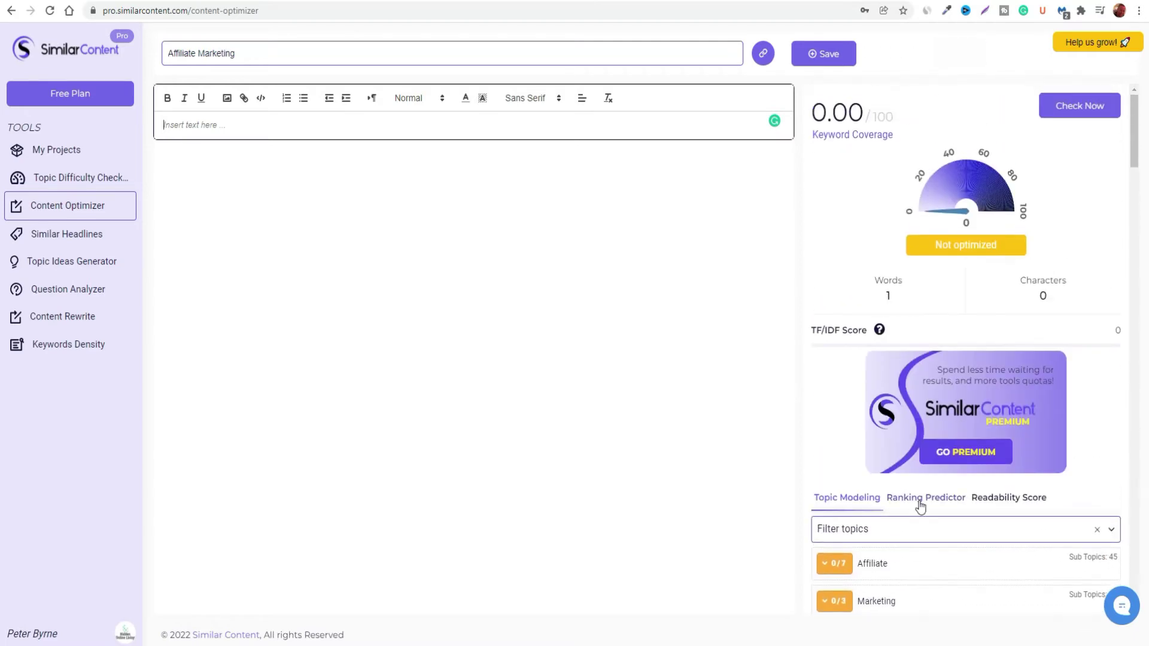
pyautogui.scroll(-1, 1121, 481)
pyautogui.scroll(-1, 1122, 479)
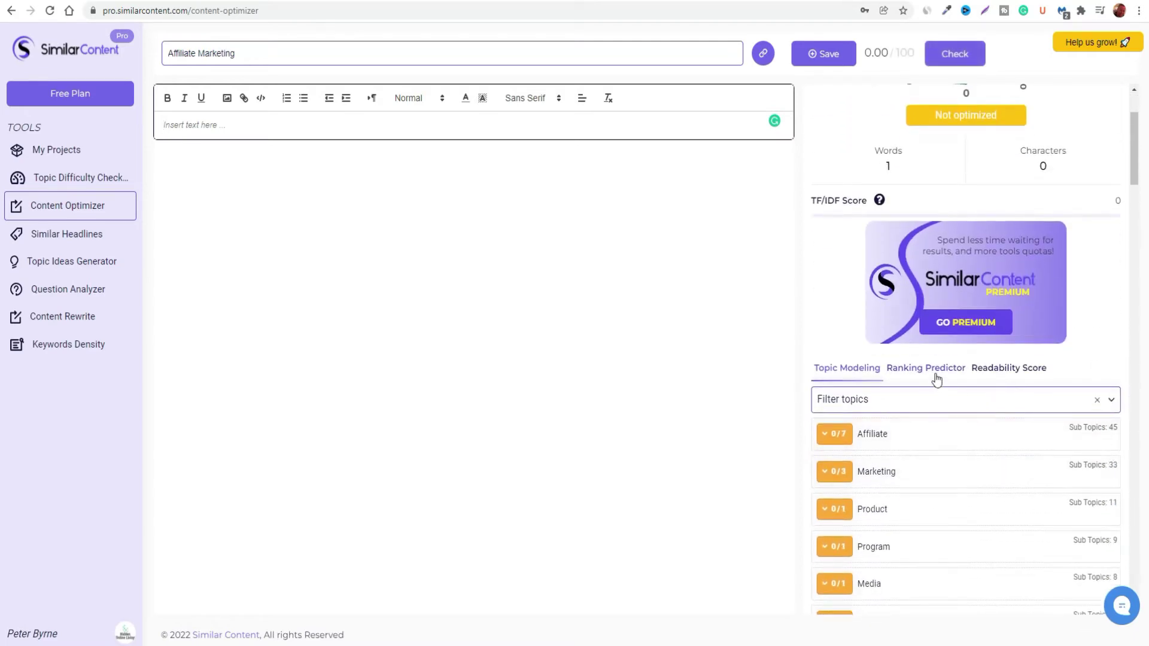
pyautogui.scroll(-4, 933, 375)
pyautogui.scroll(4, 931, 374)
pyautogui.scroll(-6, 1000, 456)
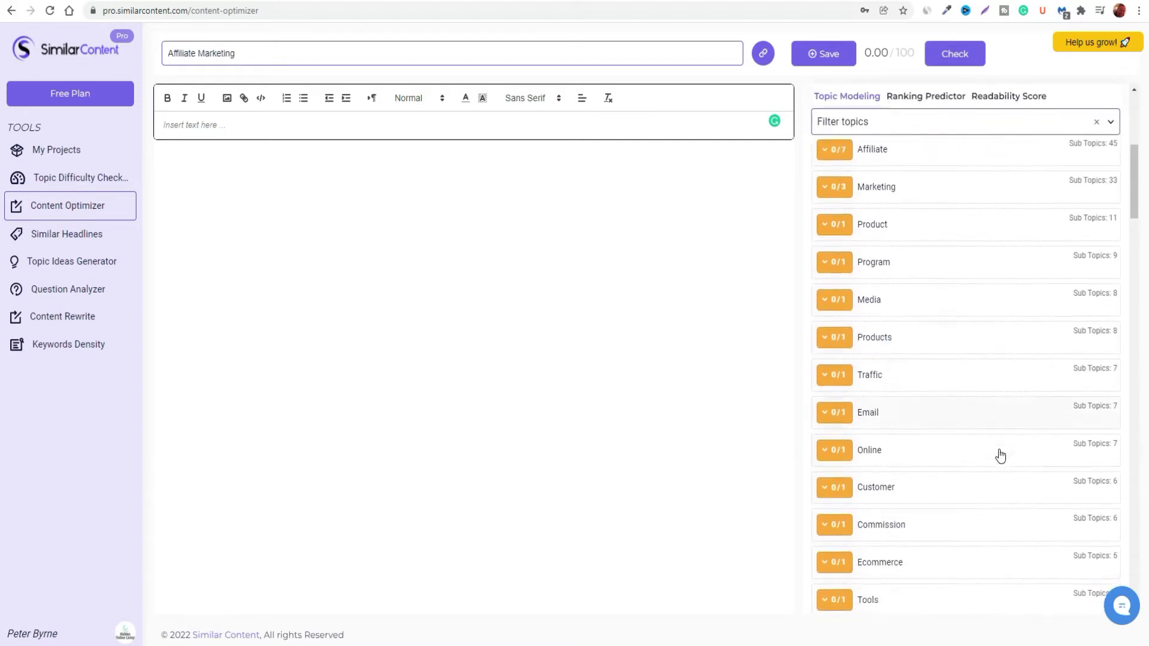
# - View the Ranking Predictor and the Readability Score sections for the still empty Affiliate Marketing document
pyautogui.click(532, 133)
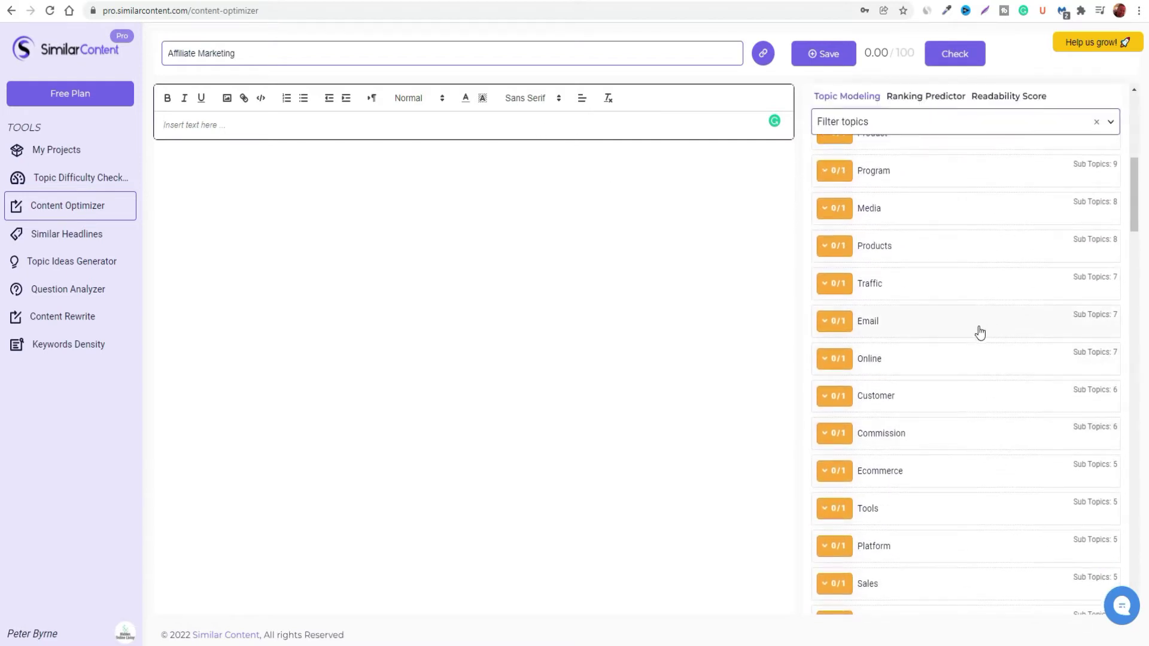
pyautogui.scroll(7, 977, 332)
pyautogui.scroll(1, 966, 353)
pyautogui.click(925, 432)
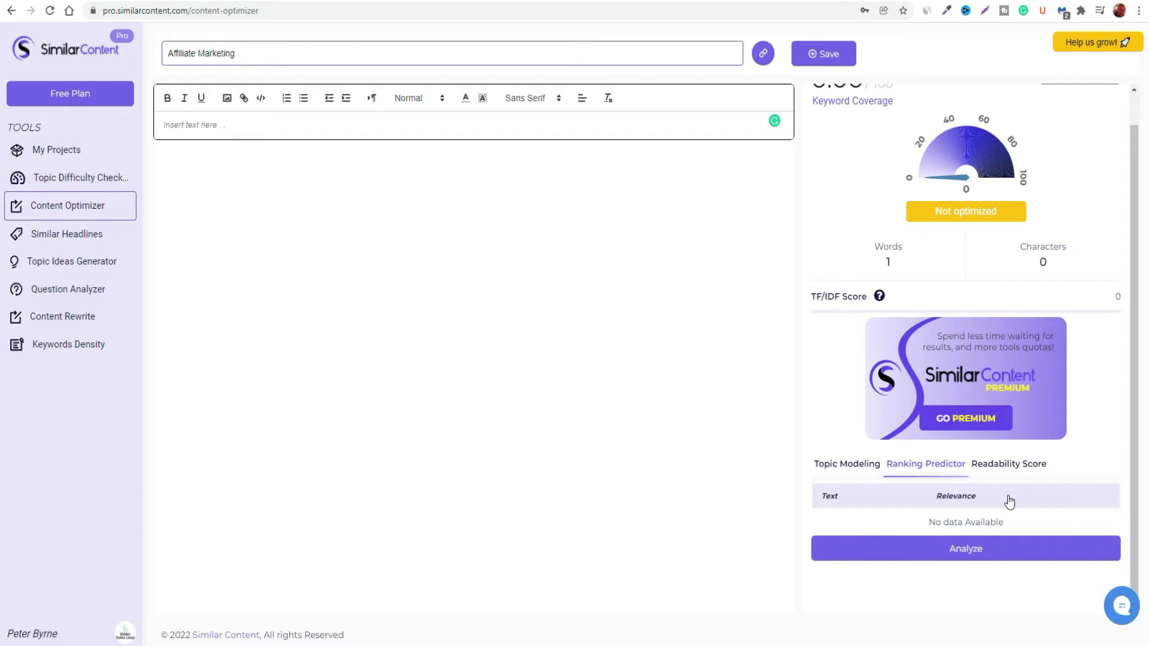
pyautogui.click(1006, 469)
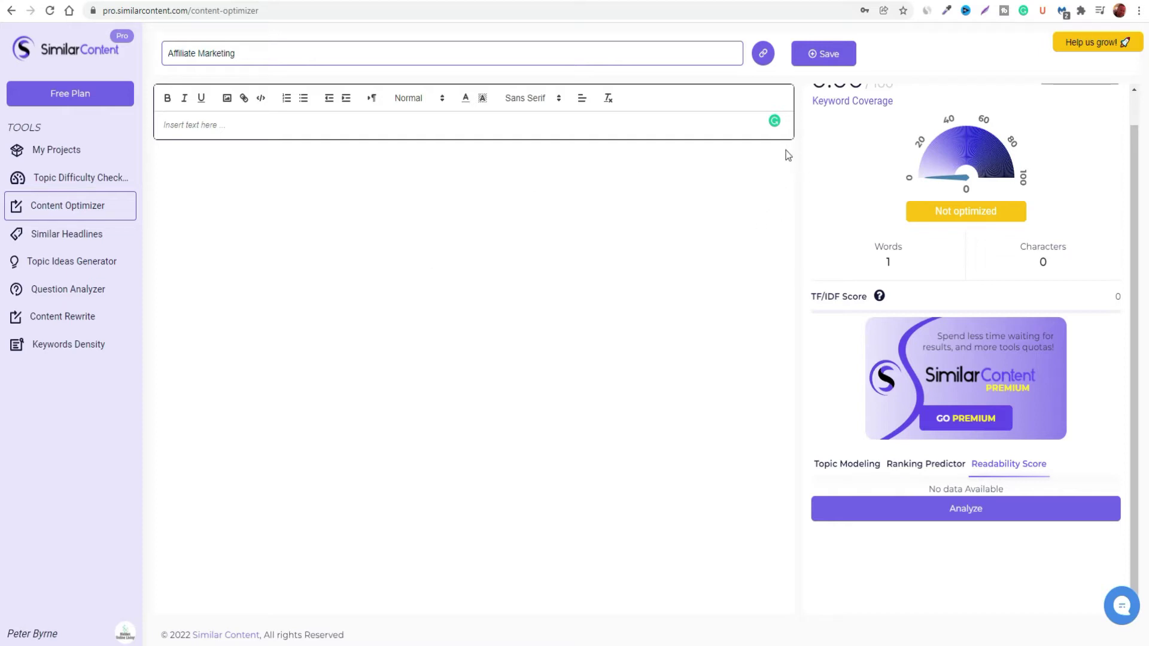
# - Switch to the Google results for affiliate marketing and copy the link address of neilpatel.com's "What is Affiliate Marketing (and How to Get Started)" article
pyautogui.click(439, 2)
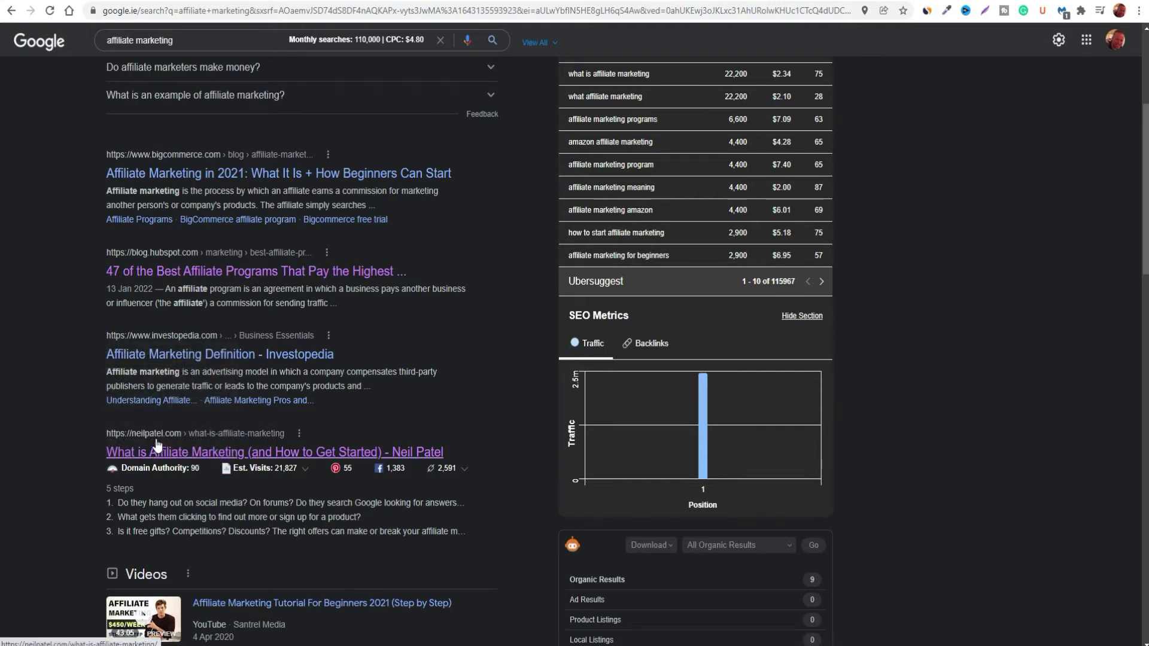
pyautogui.rightClick(186, 460)
pyautogui.click(225, 555)
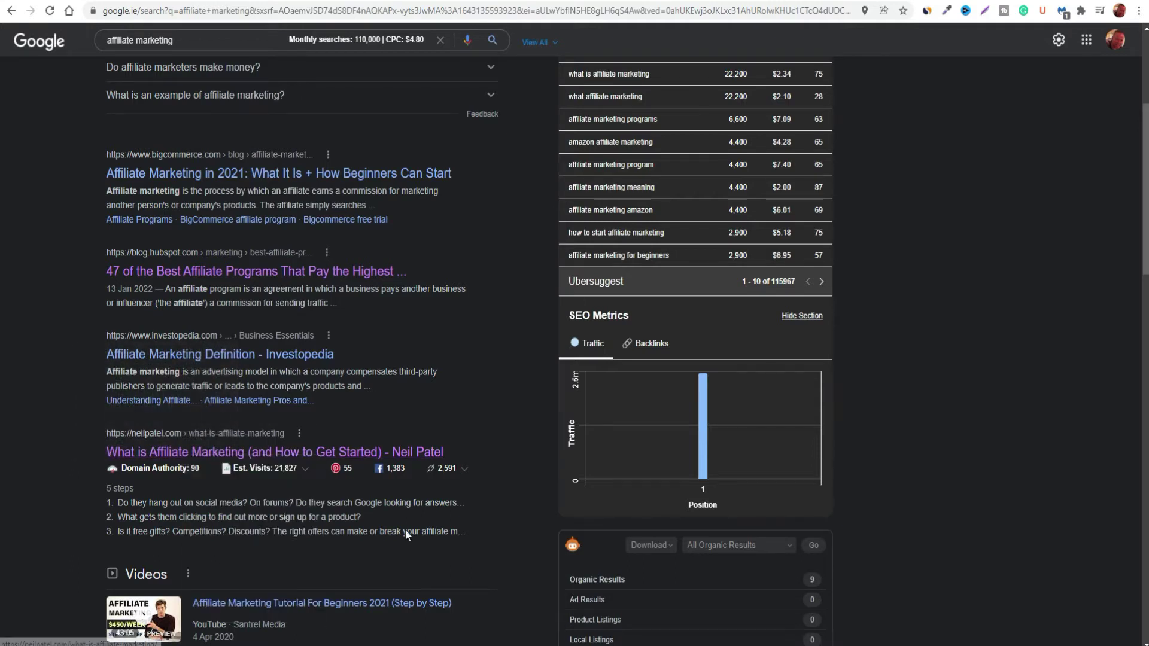
pyautogui.click(433, 3)
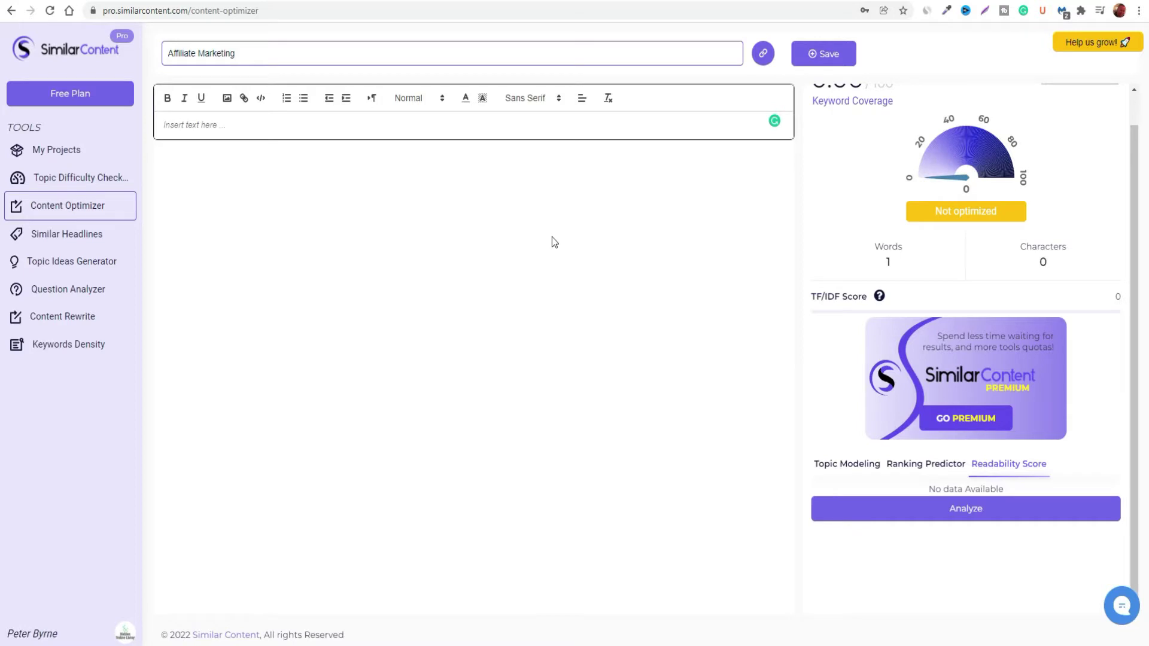
pyautogui.click(762, 55)
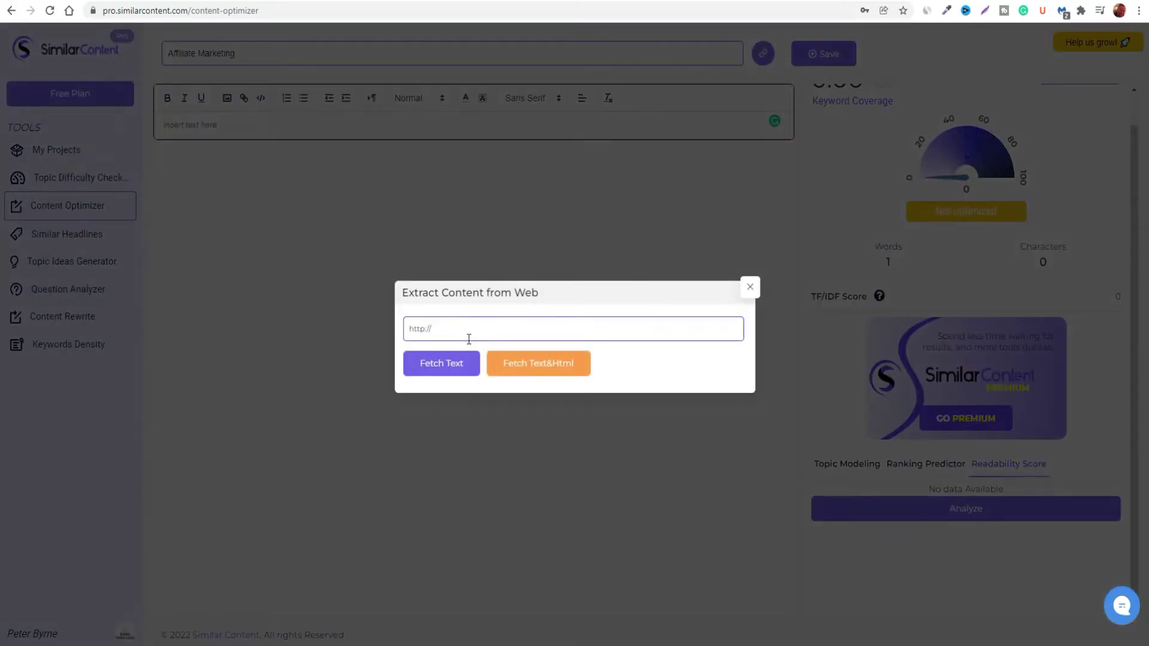
pyautogui.rightClick(453, 324)
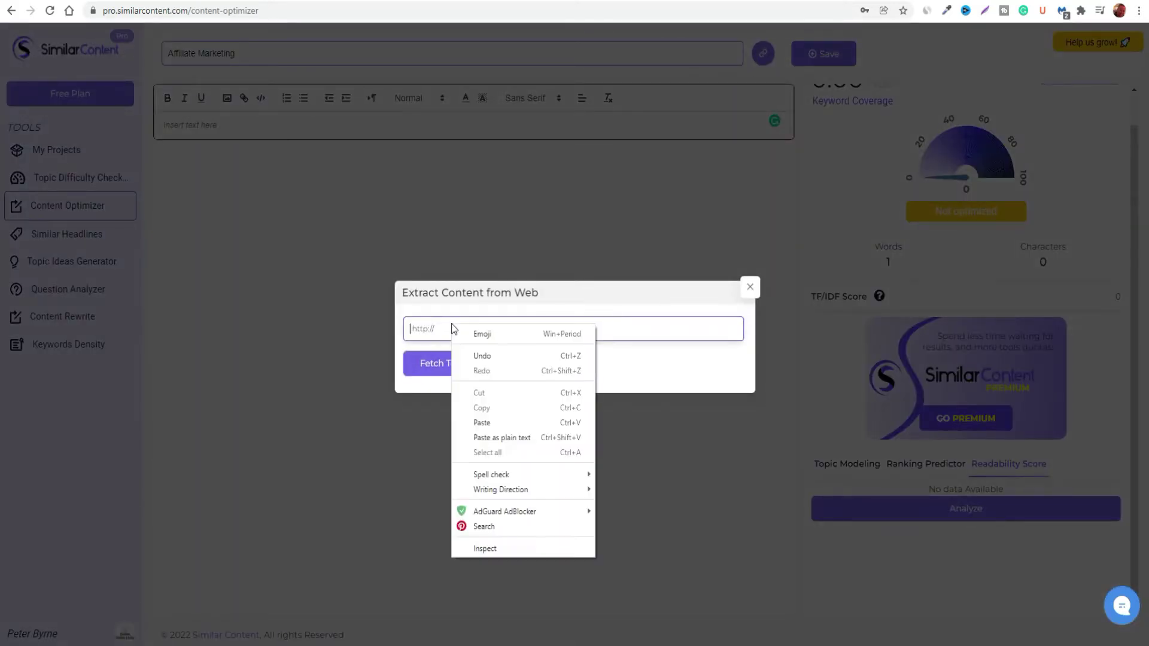
pyautogui.click(481, 419)
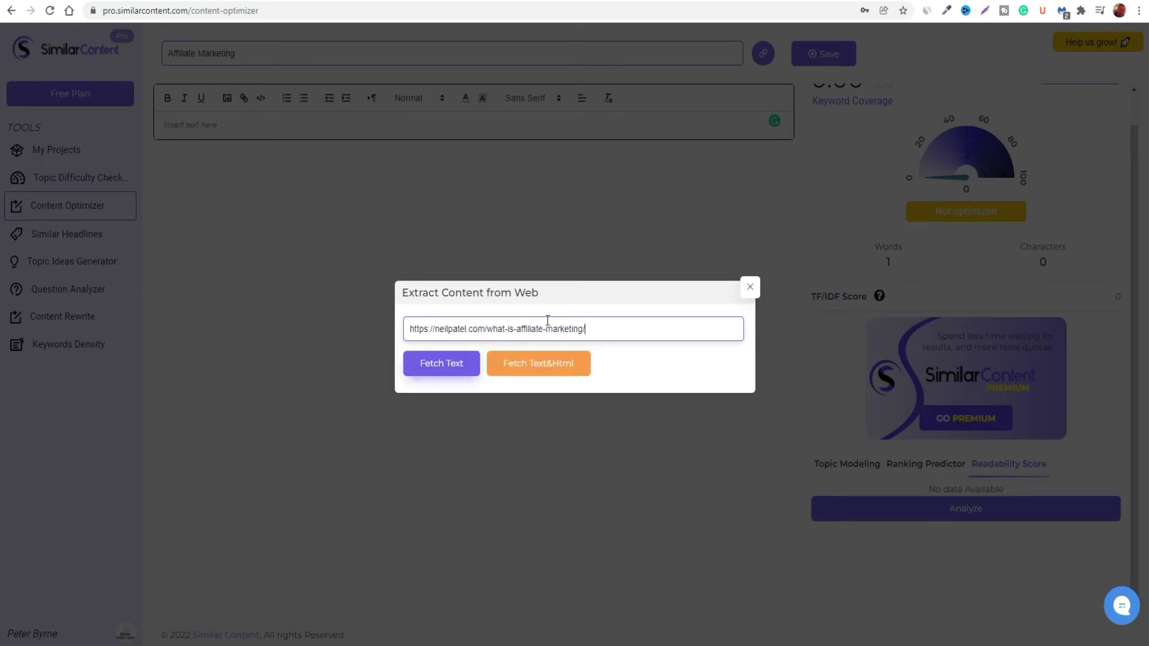
pyautogui.click(439, 366)
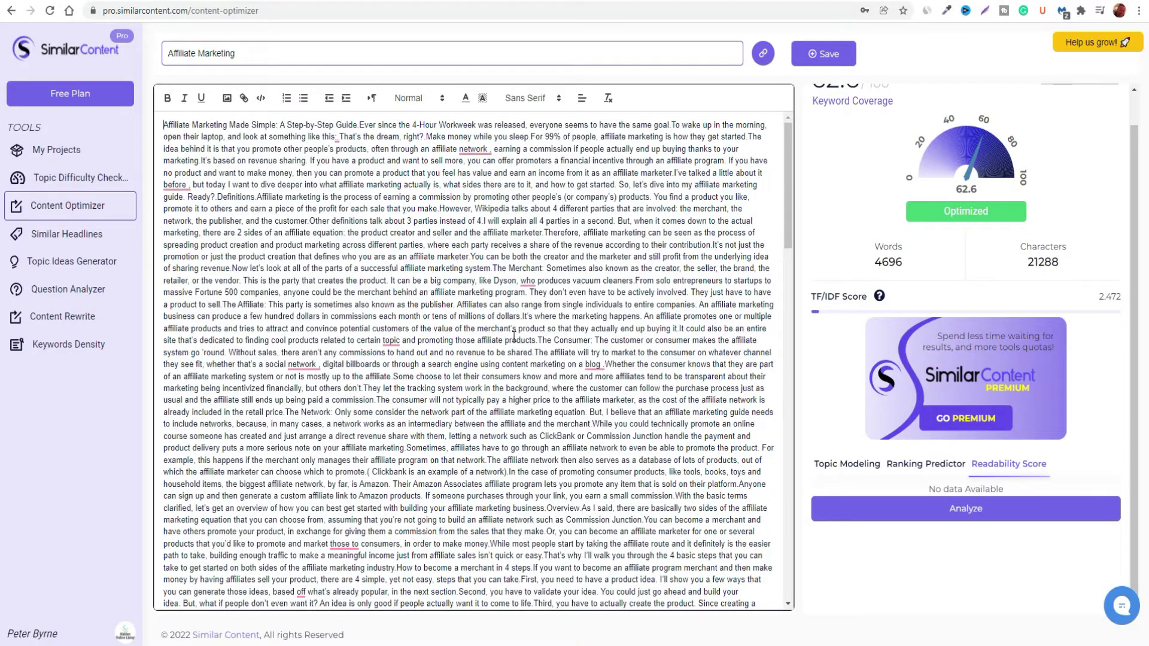
# - Examine the imported article from beginning to end and its overall keyword coverage score
pyautogui.scroll(-8, 509, 332)
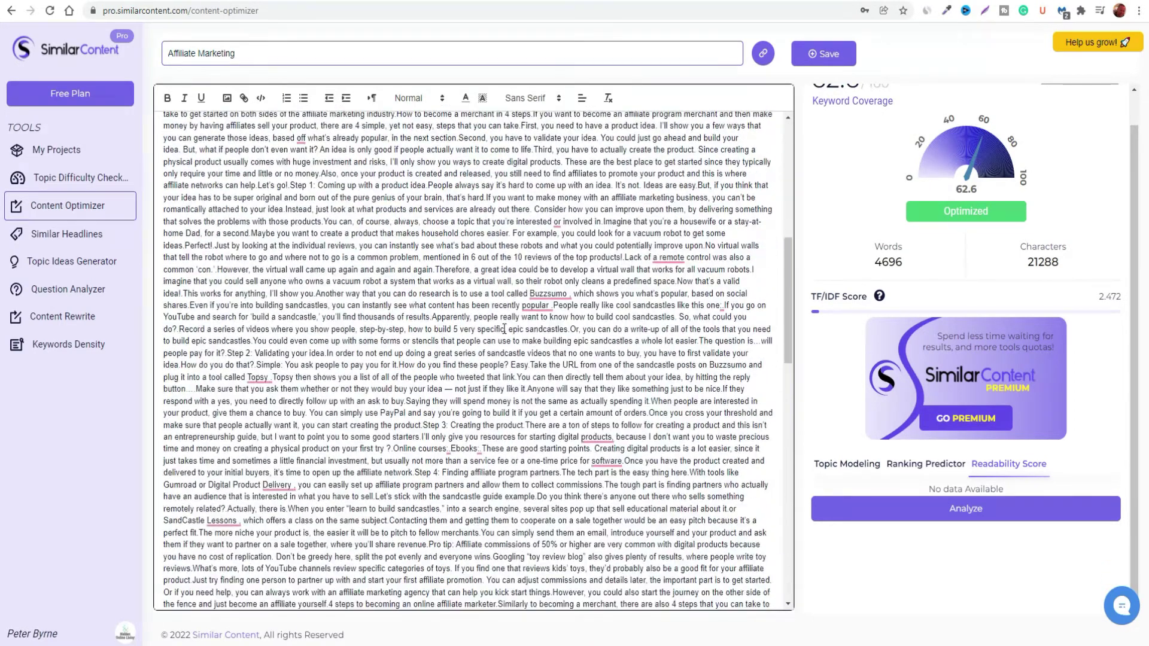
pyautogui.scroll(-16, 505, 328)
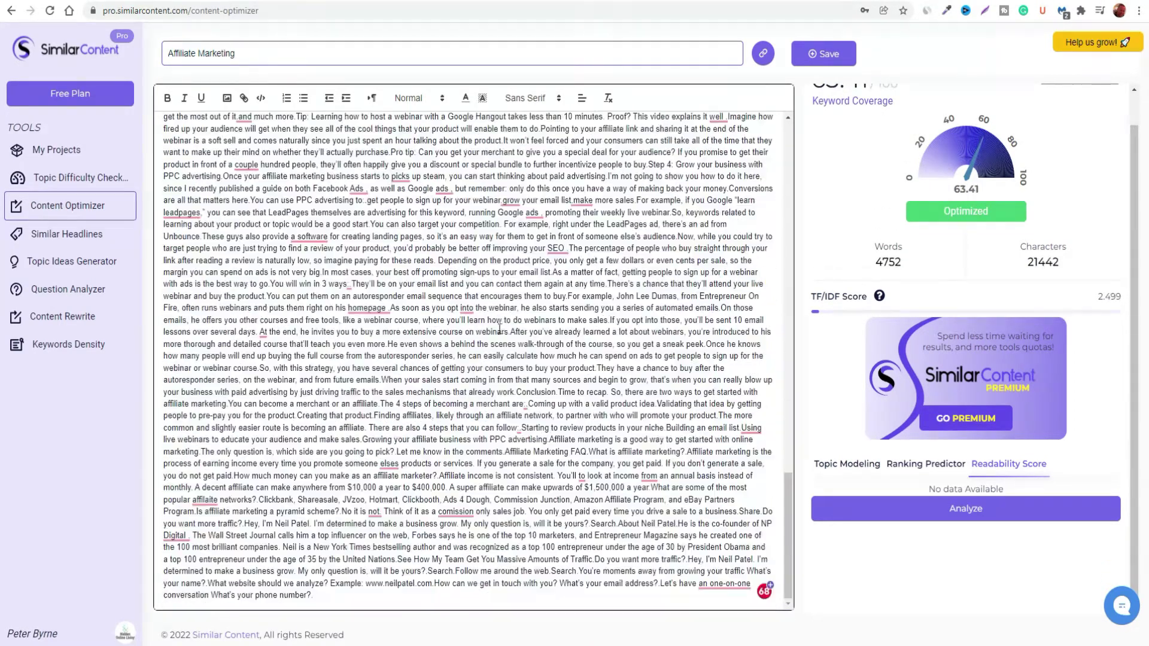
pyautogui.scroll(20, 563, 328)
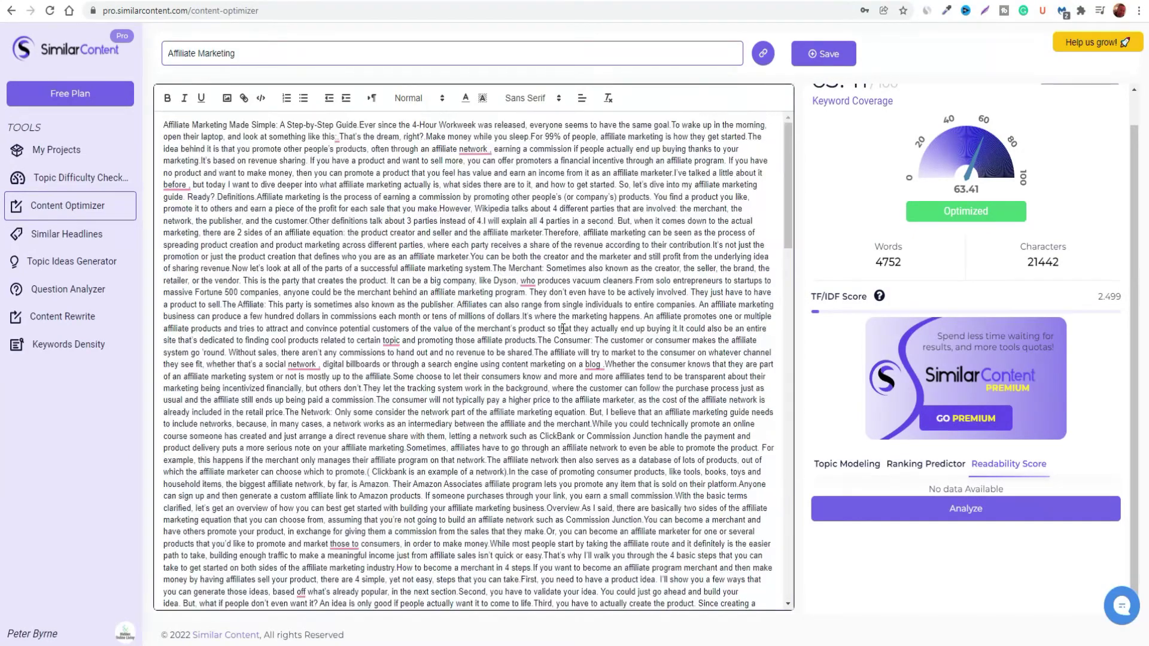
pyautogui.scroll(1, 942, 208)
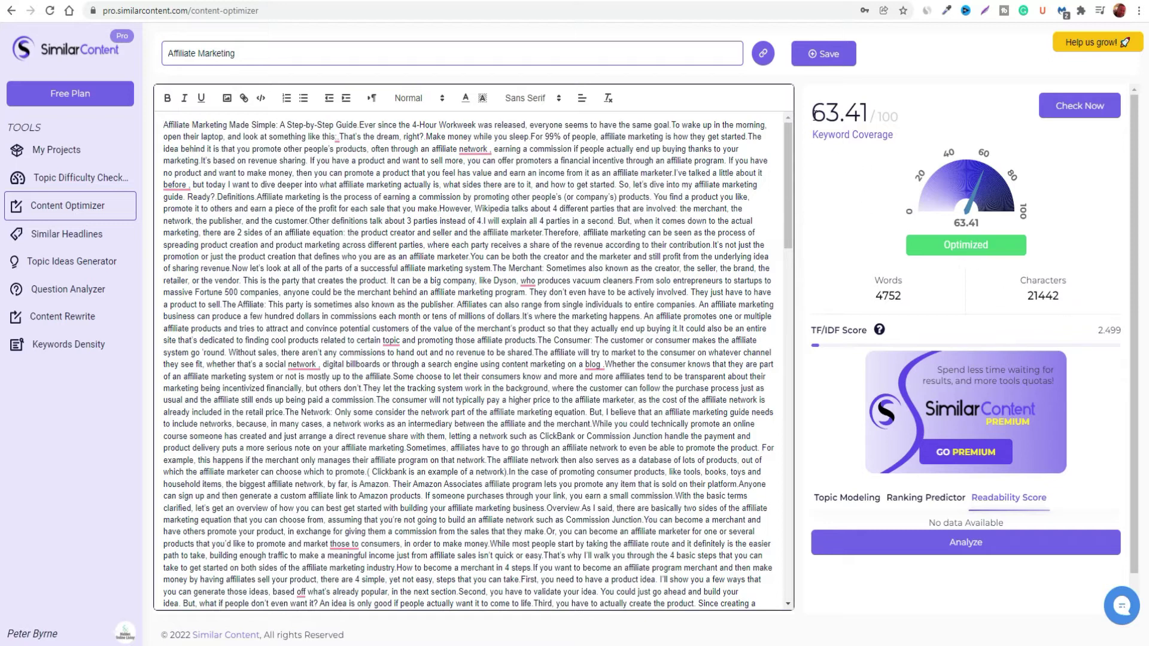
pyautogui.moveTo(813, 113); pyautogui.dragTo(899, 117)
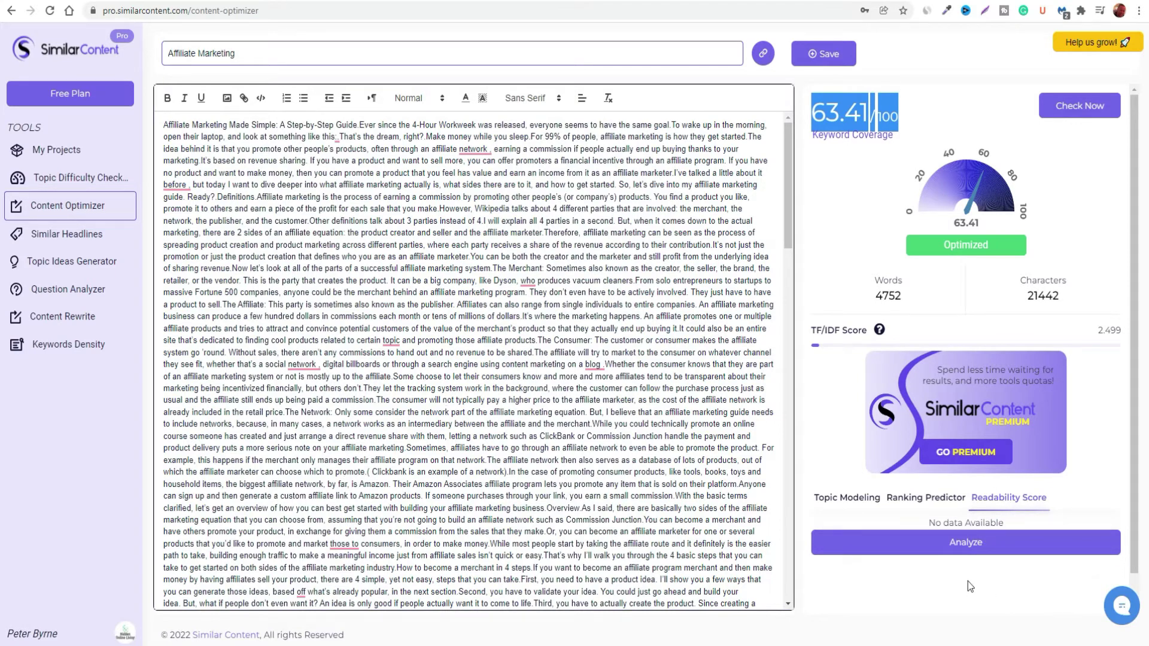
# - Run the Readability Score analysis on the article and review its grade levels, timings, sentiment and text statistics
pyautogui.click(981, 548)
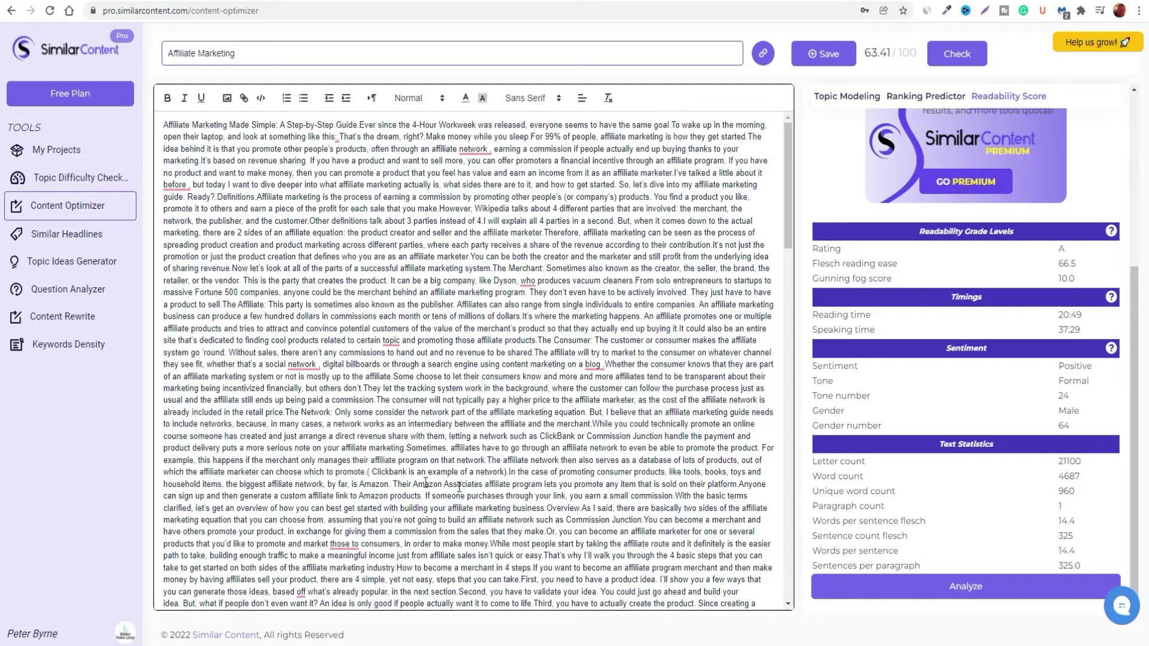
pyautogui.scroll(2, 995, 547)
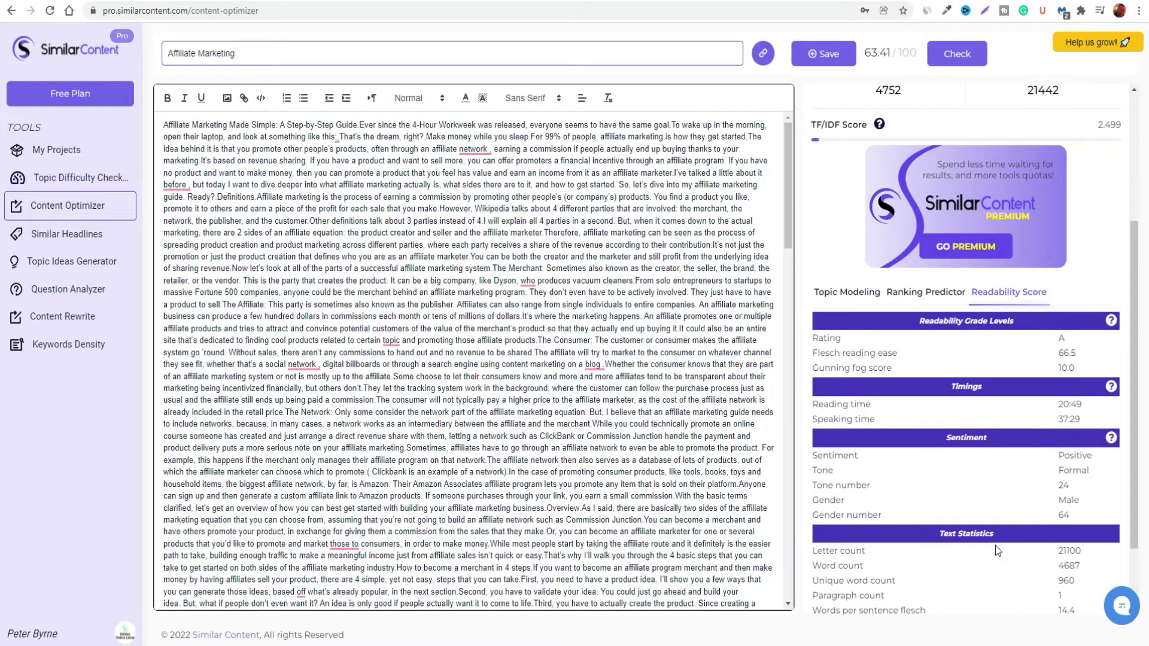
pyautogui.scroll(-2, 996, 550)
pyautogui.scroll(5, 1038, 478)
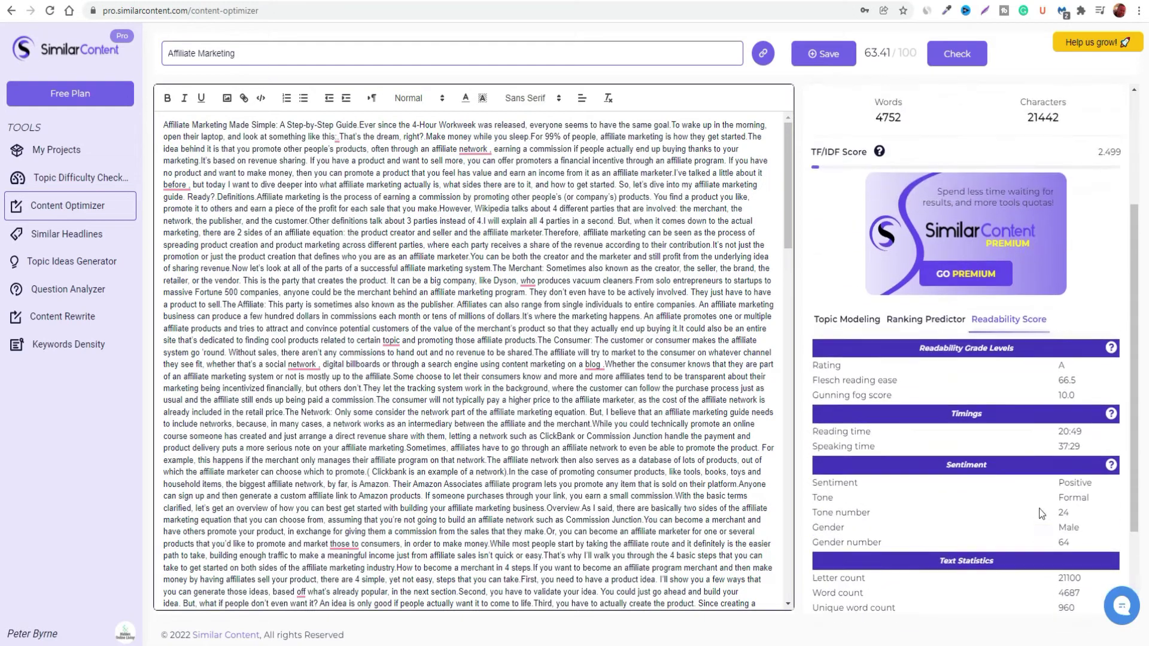
# - Run the Ranking Predictor analysis on the article and review the full list of phrases with their relevance values
pyautogui.click(919, 362)
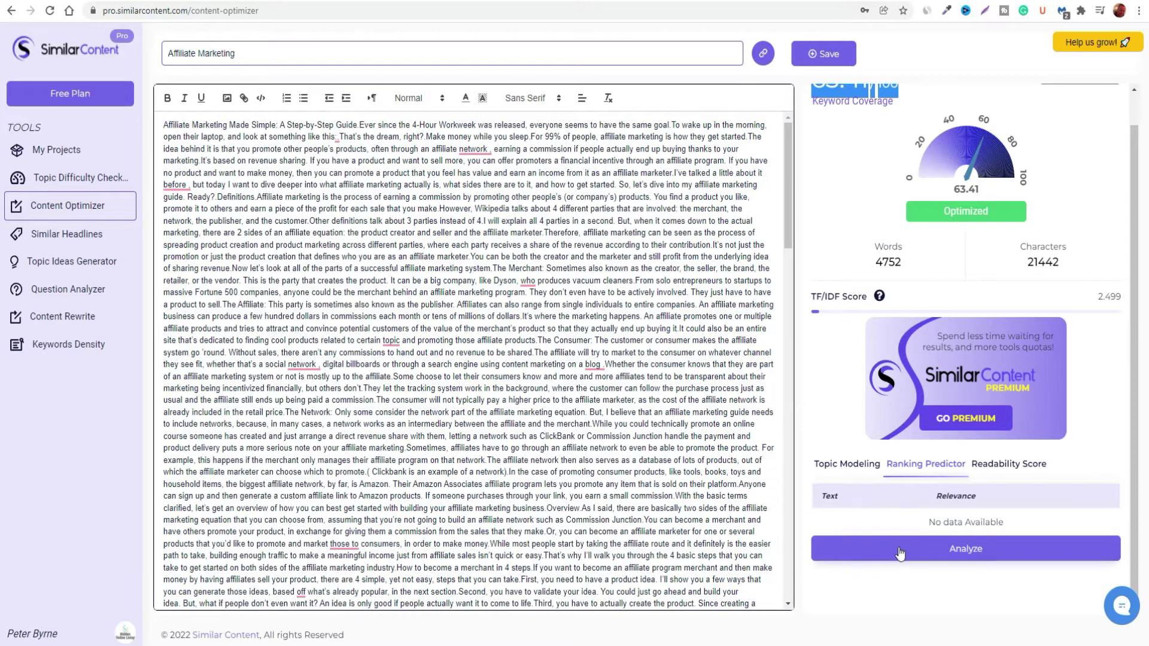
pyautogui.click(969, 552)
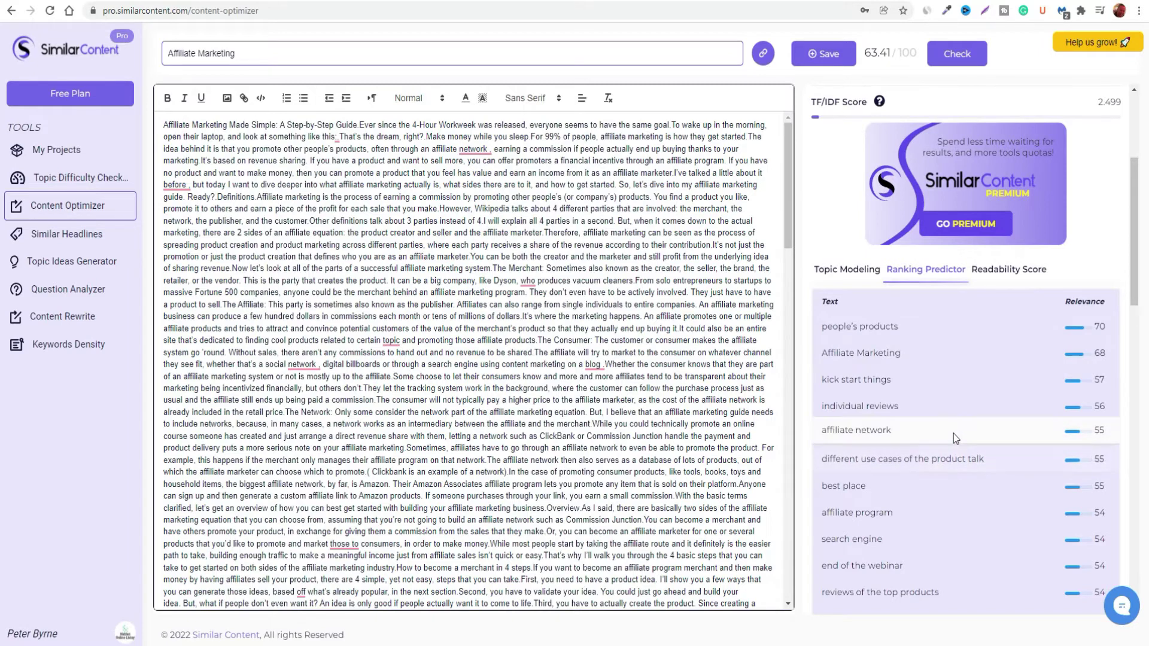
pyautogui.scroll(-2, 954, 433)
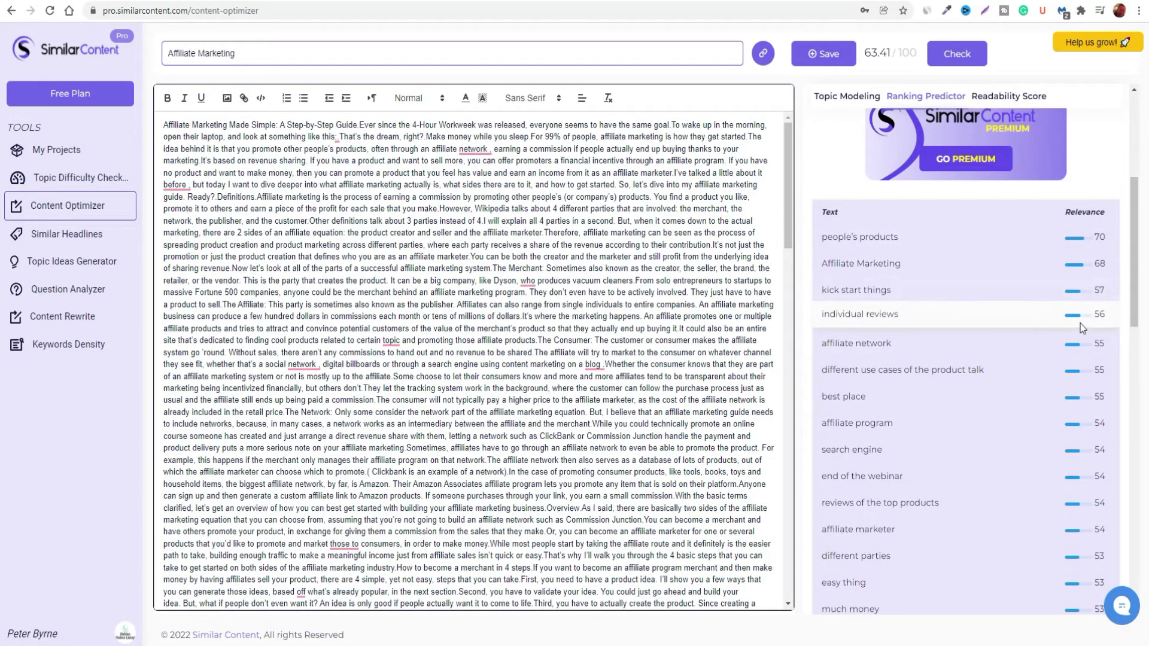
pyautogui.scroll(-10, 1082, 369)
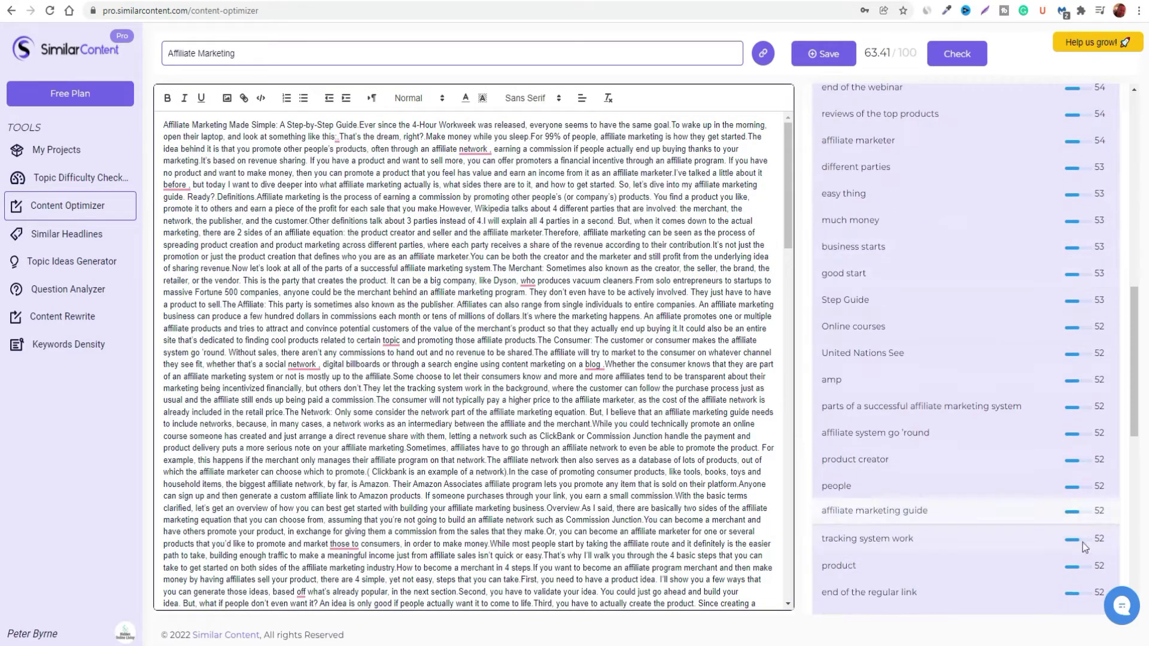
pyautogui.scroll(10, 1079, 332)
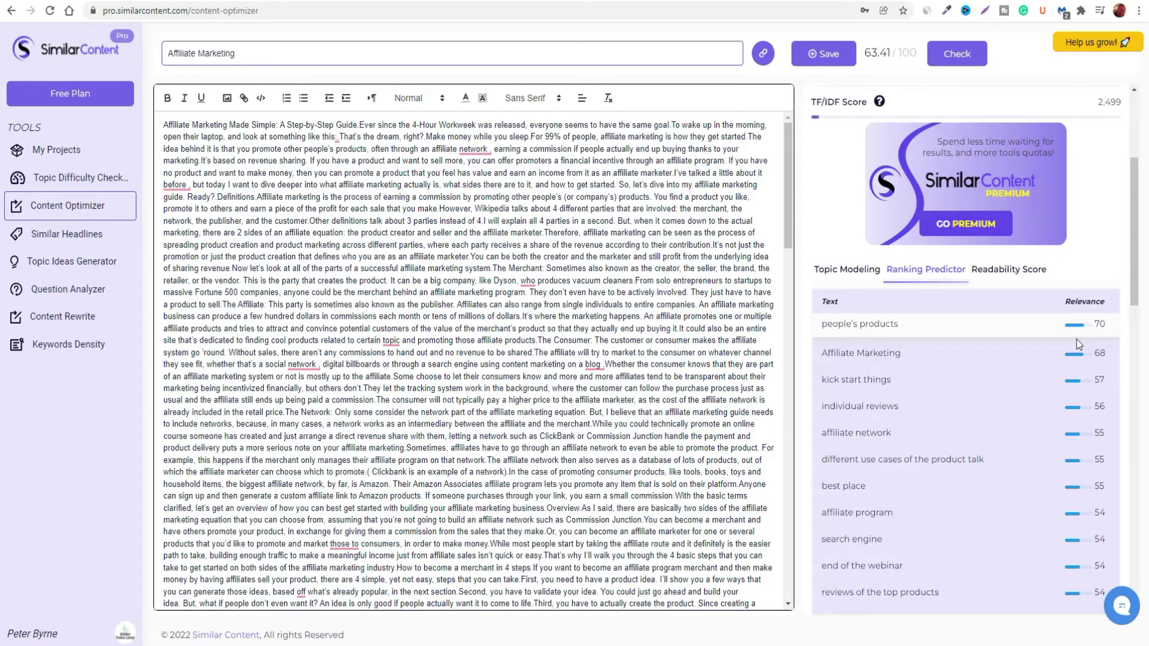
pyautogui.scroll(-3, 1076, 343)
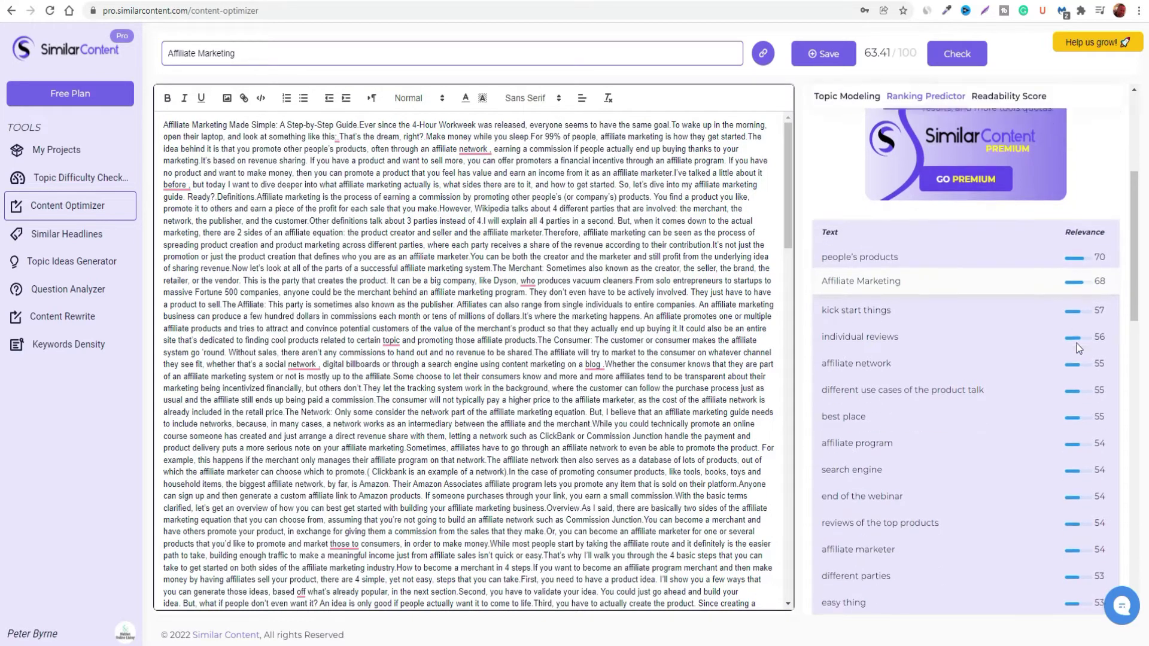
pyautogui.scroll(-9, 1076, 343)
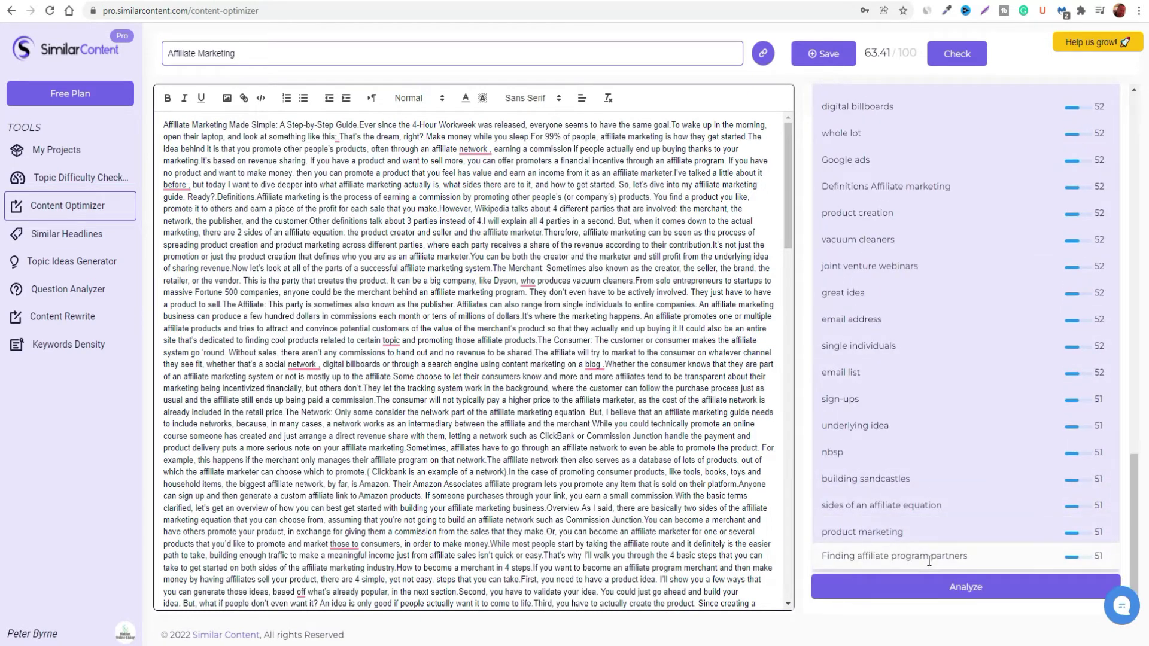
pyautogui.scroll(7, 928, 562)
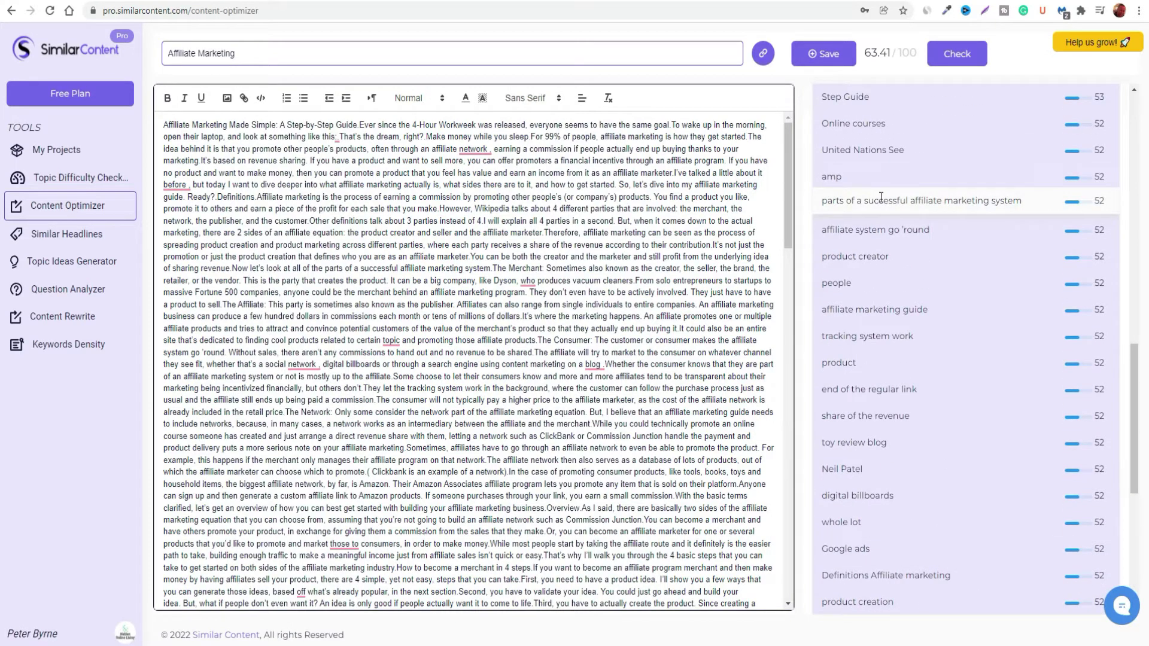
pyautogui.scroll(4, 880, 221)
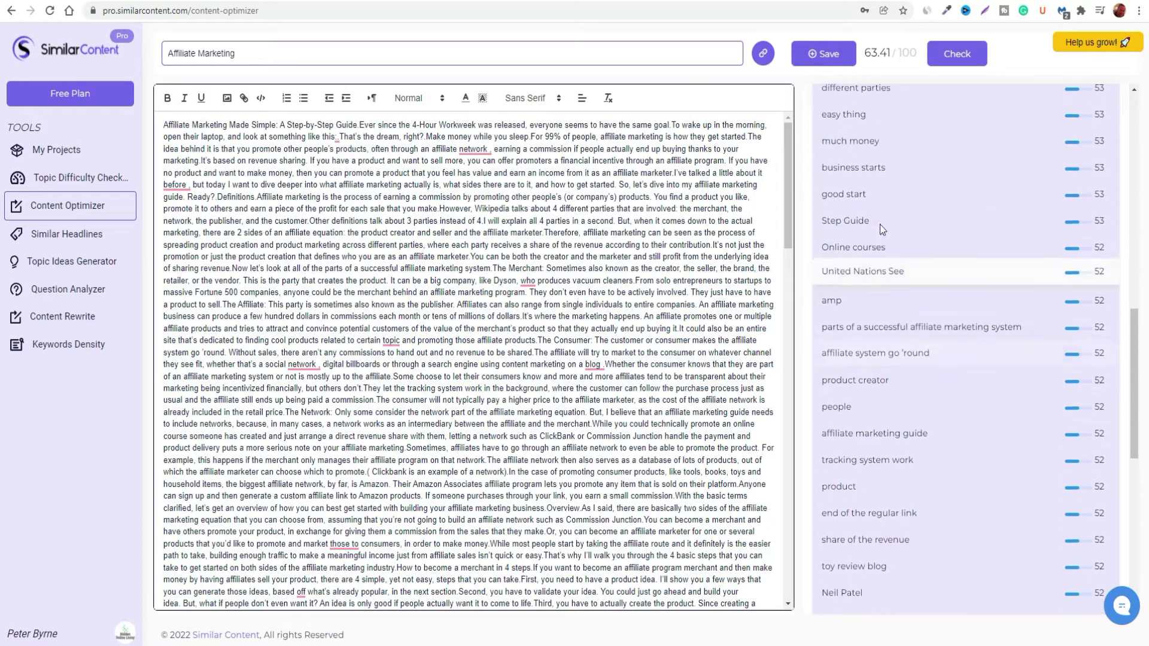
pyautogui.scroll(3, 890, 346)
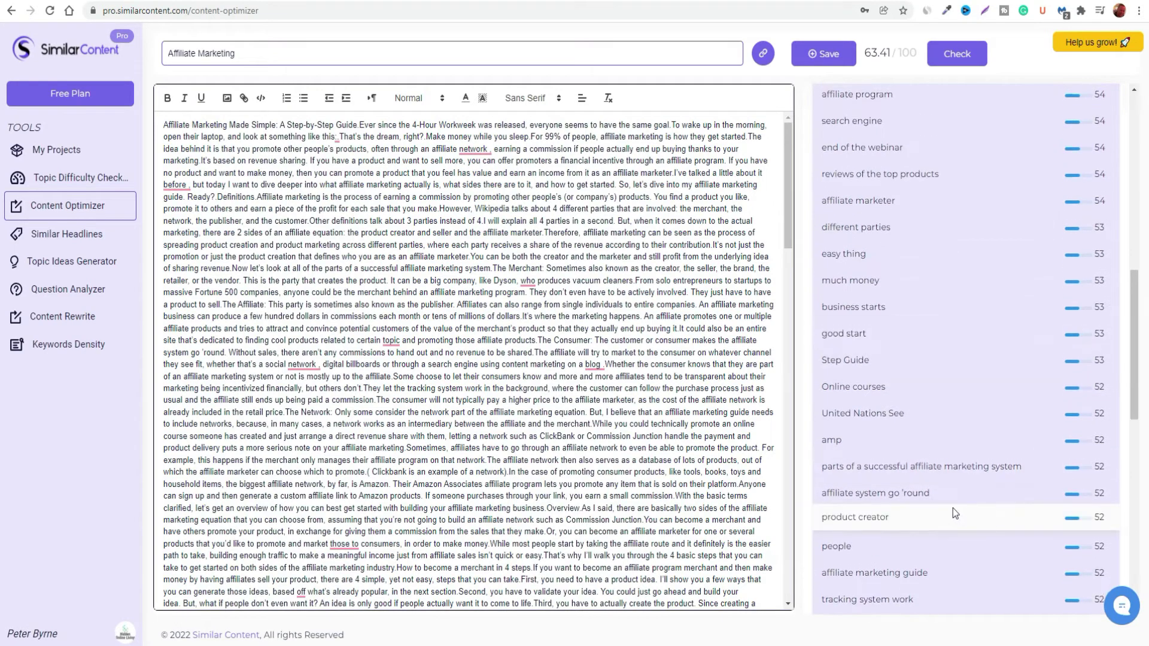
pyautogui.scroll(3, 935, 358)
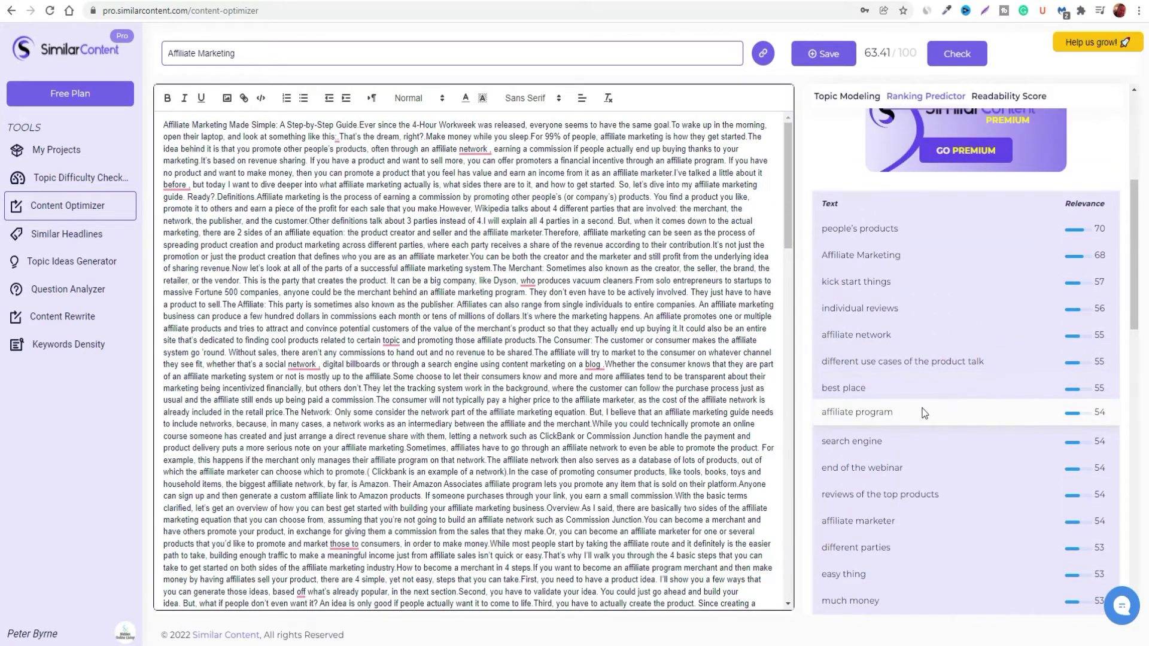
pyautogui.scroll(3, 925, 413)
# - Examine the Topic Modeling list to compare the article's topic usage with the suggested counts
pyautogui.click(843, 263)
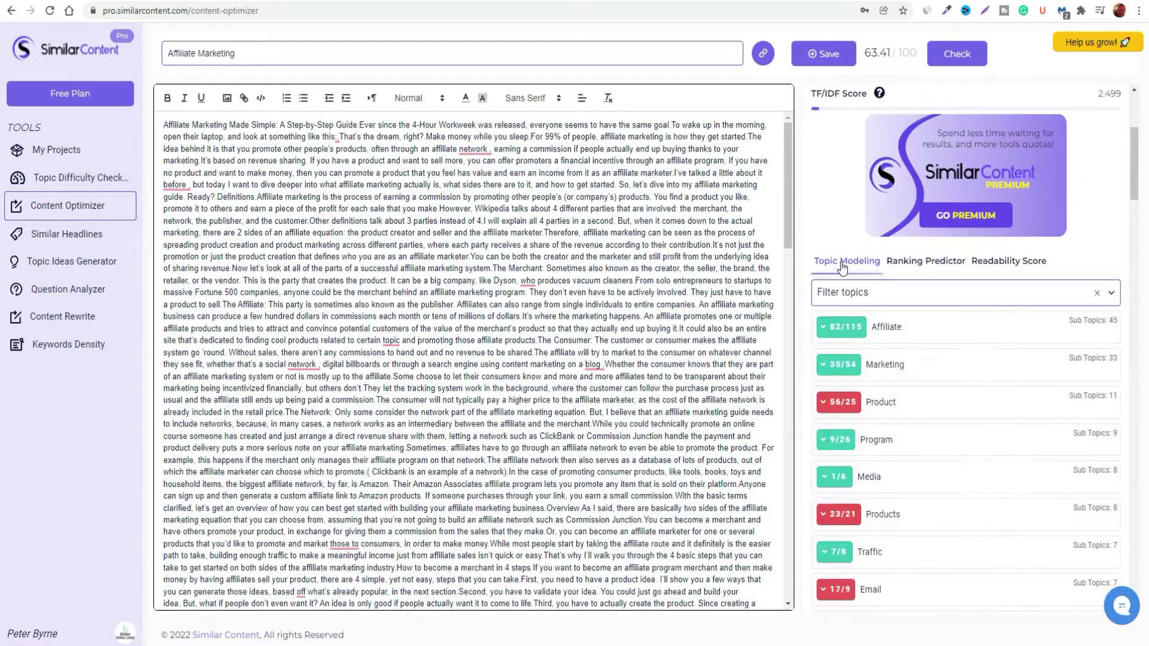
pyautogui.scroll(-3, 958, 395)
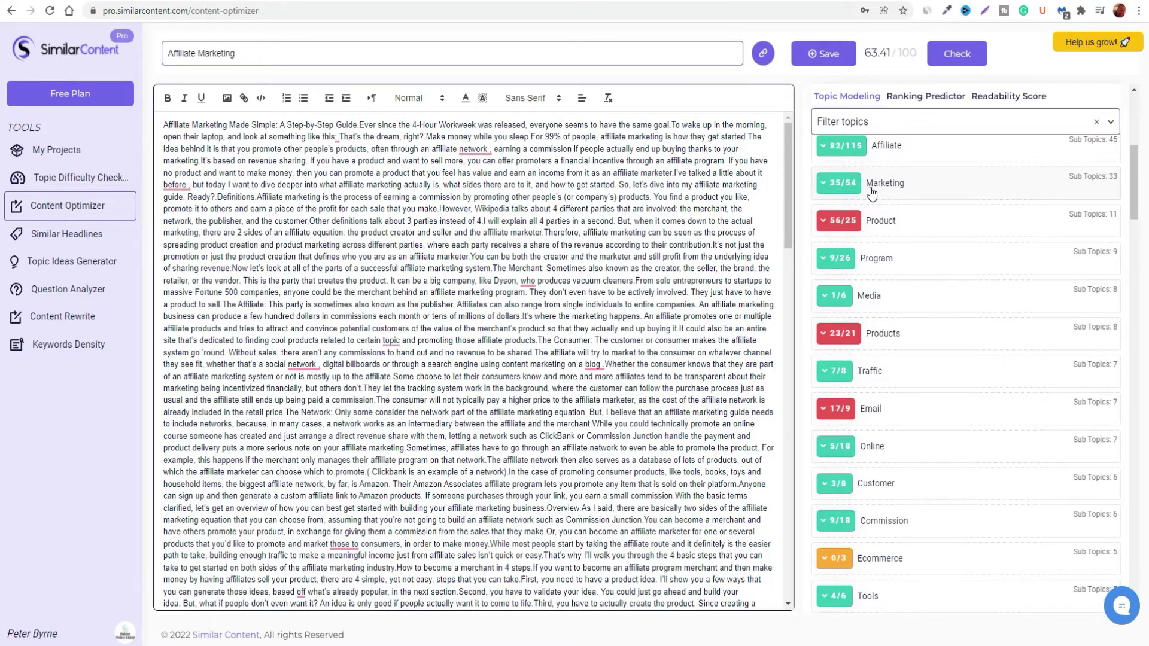
pyautogui.scroll(-3, 856, 407)
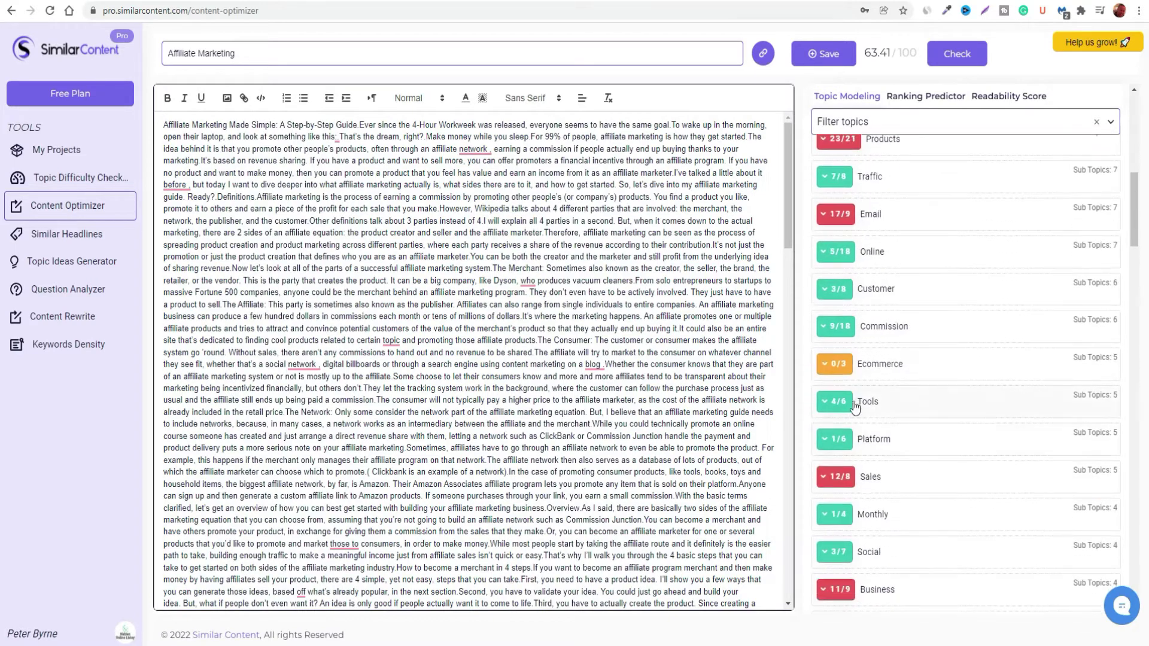
pyautogui.scroll(-1, 1038, 389)
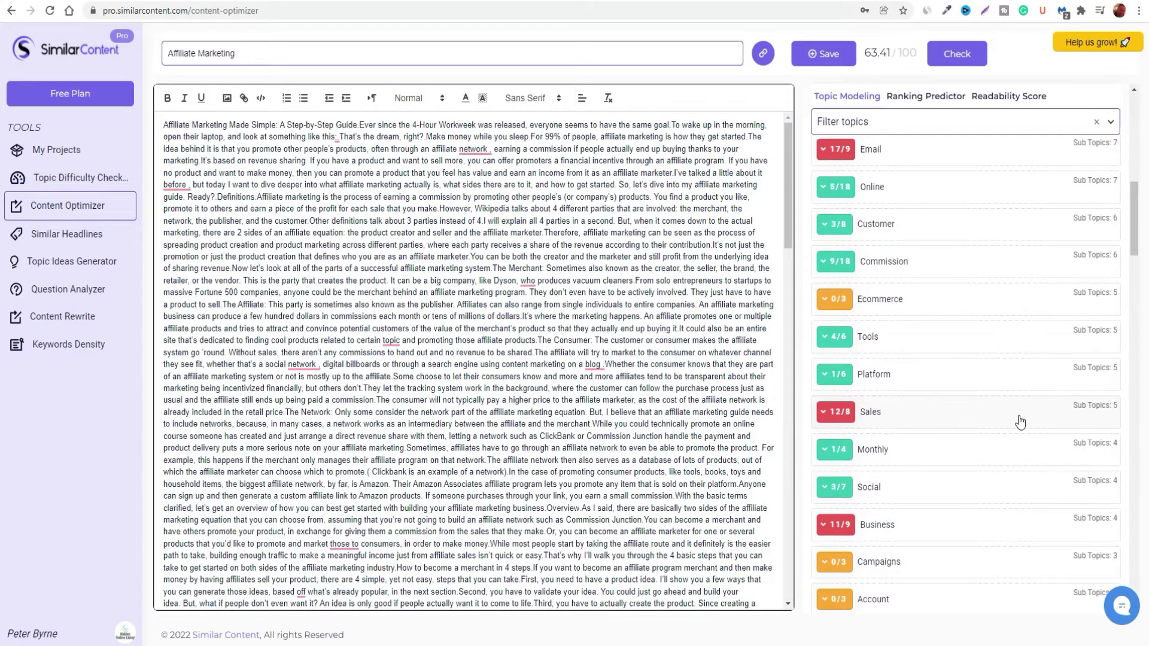
pyautogui.scroll(-20, 1020, 422)
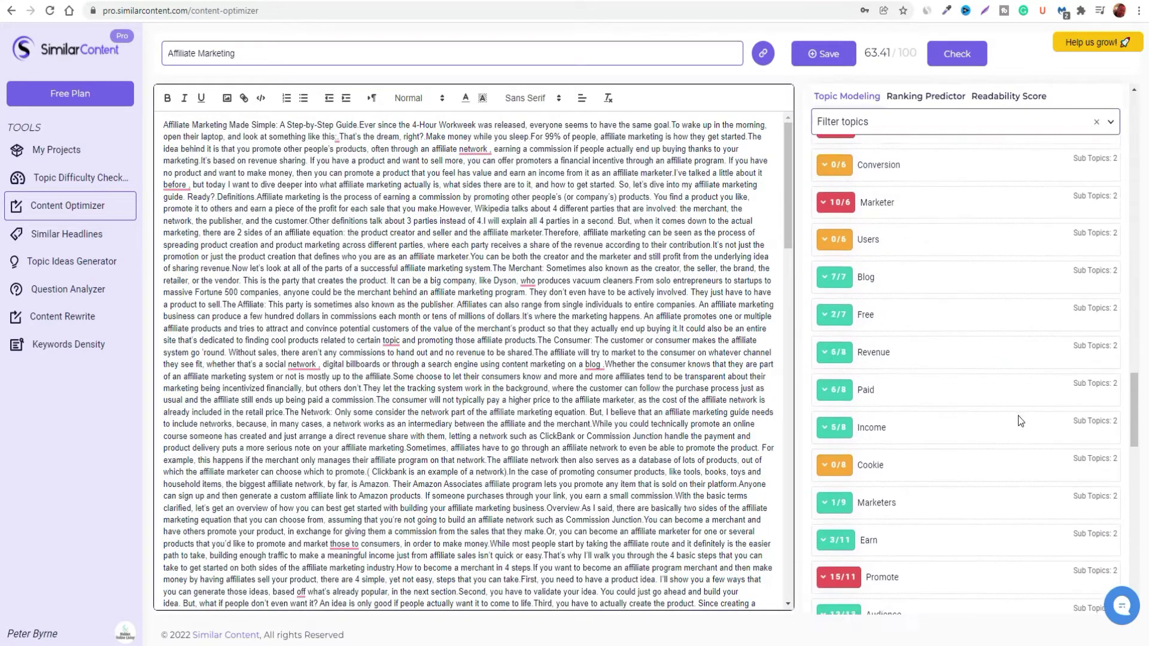
pyautogui.scroll(-4, 1020, 422)
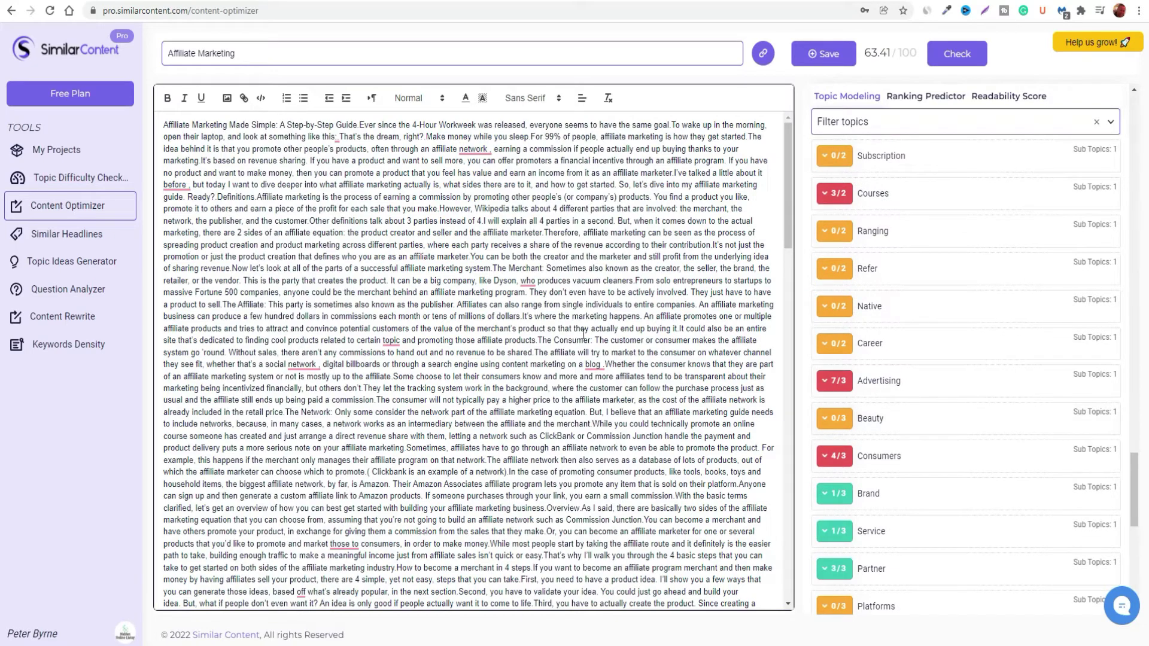
# - Look through the Topic Modeling list and the heading and alignment options available for formatting the article
pyautogui.scroll(12, 1108, 446)
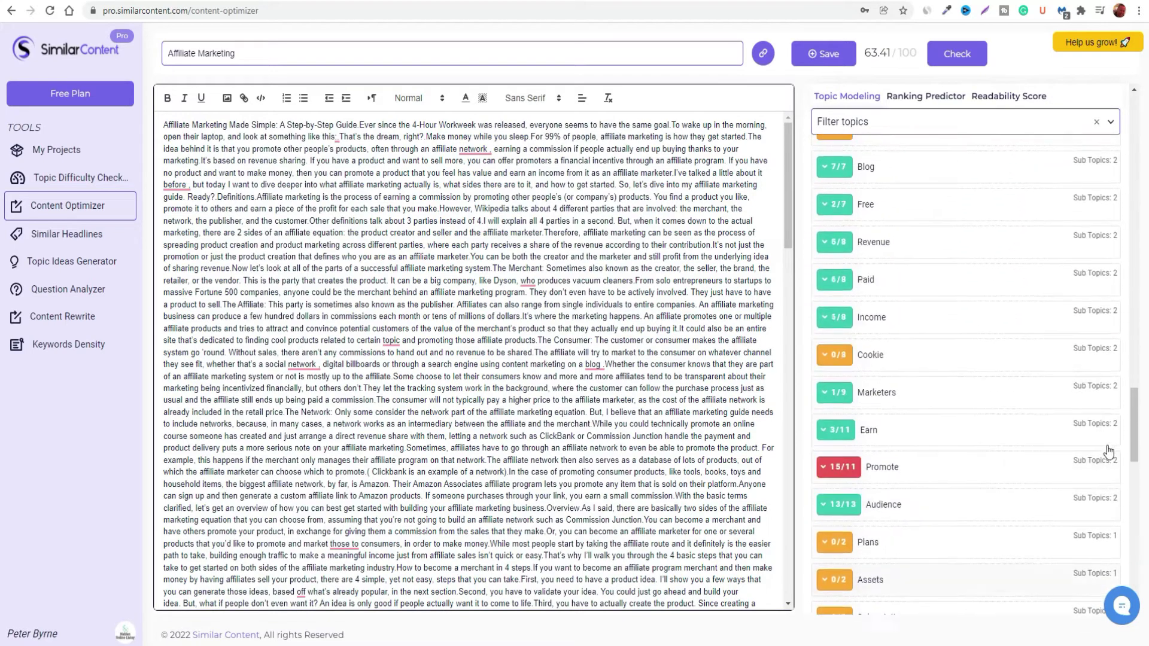
pyautogui.click(223, 137)
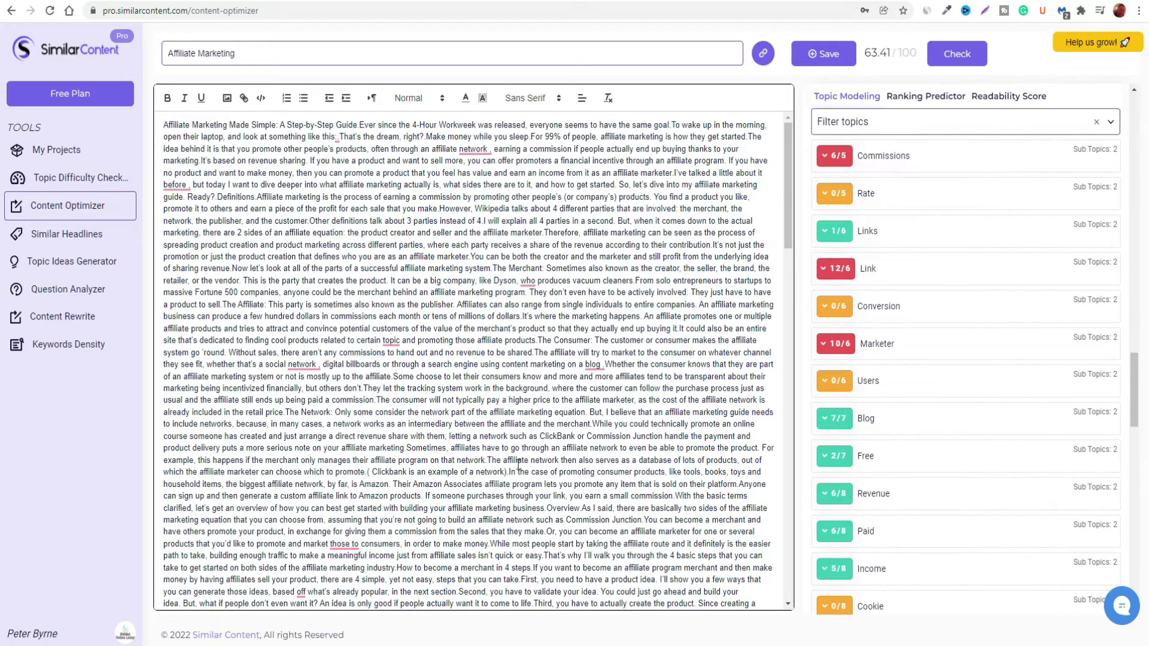
pyautogui.click(419, 99)
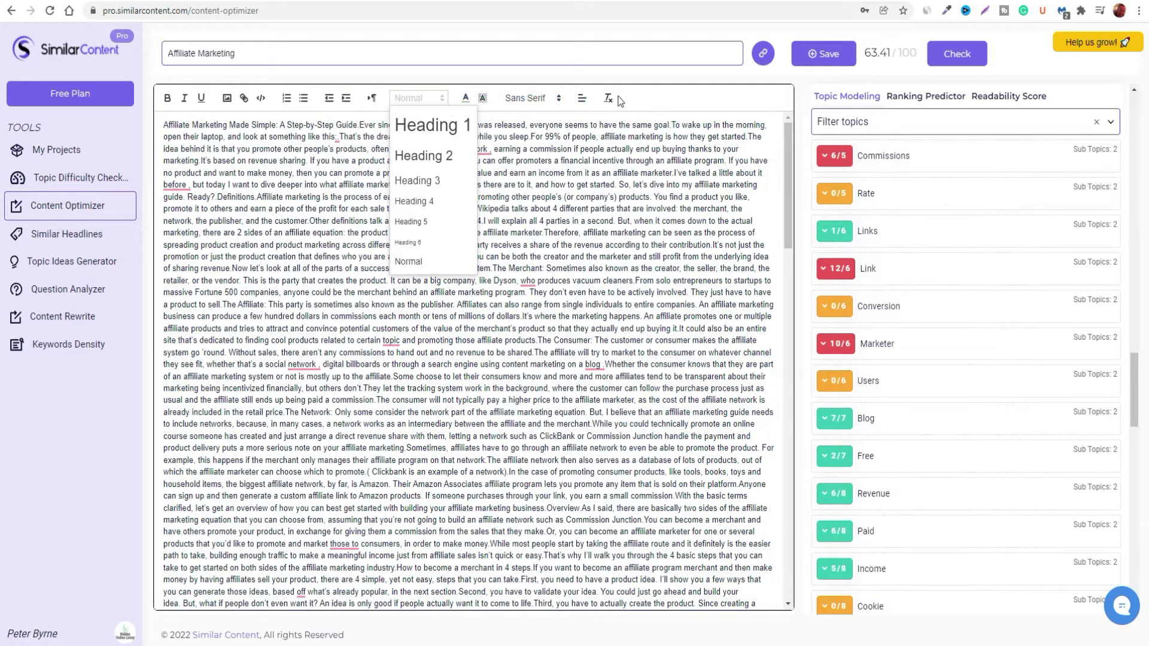
pyautogui.click(581, 98)
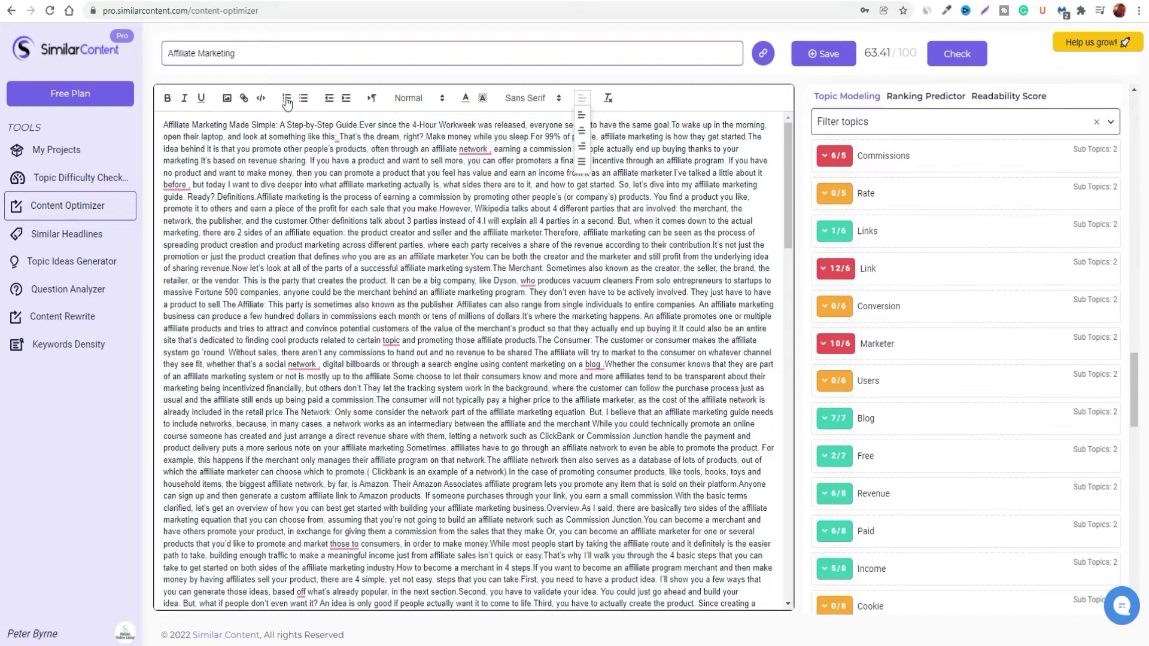
pyautogui.scroll(-1, 250, 237)
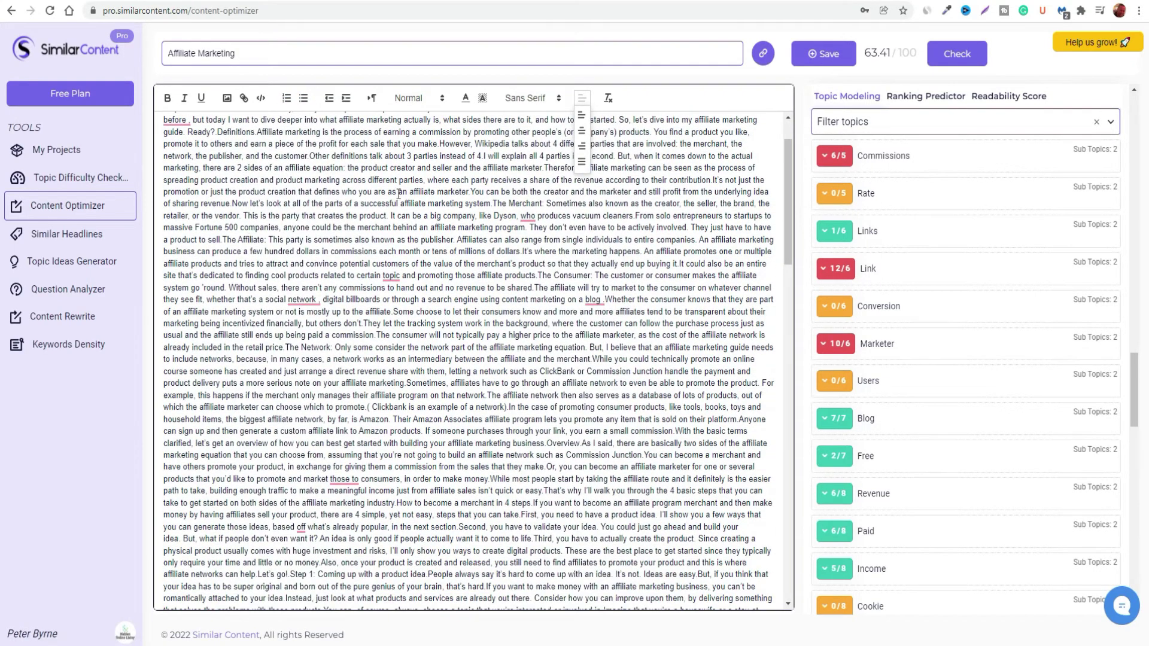
pyautogui.click(582, 98)
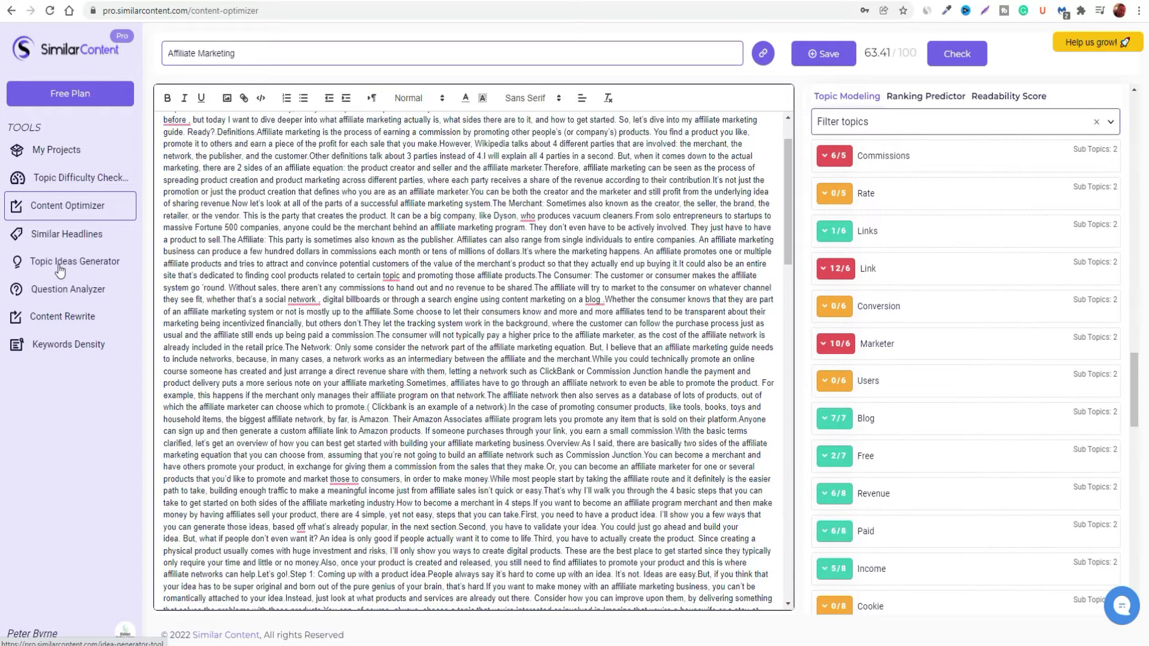
# - Open the Affiliate Marketing report from the Topic Difficulty Checker's search history and review its difficulty scores and competitor chart
pyautogui.click(65, 178)
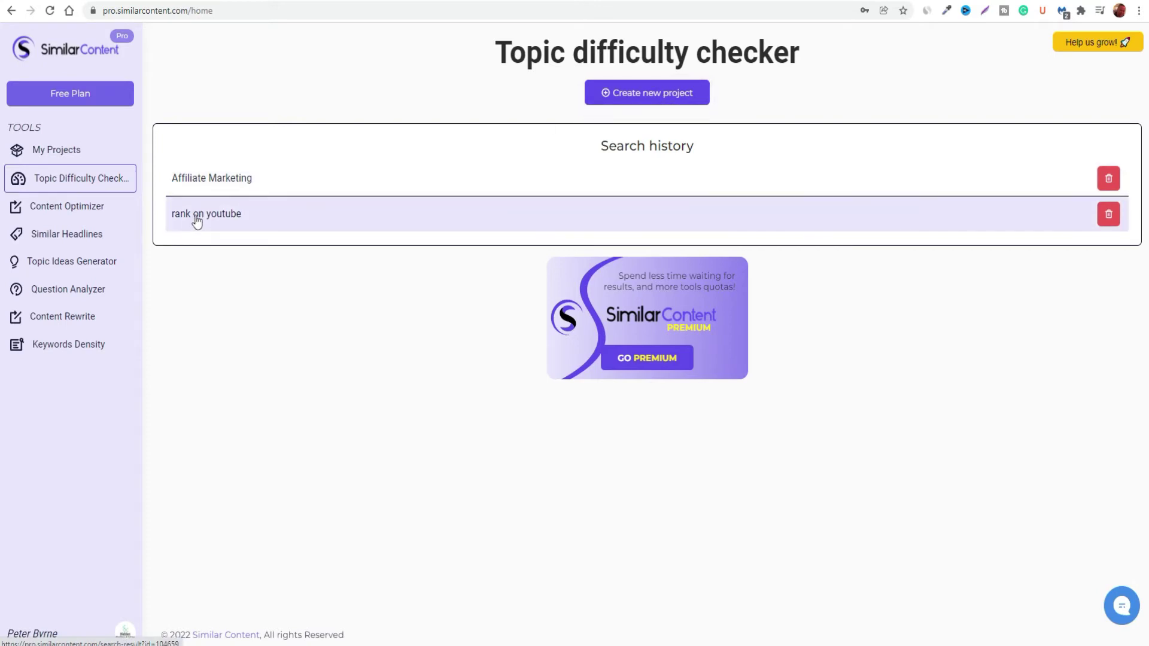
pyautogui.click(212, 183)
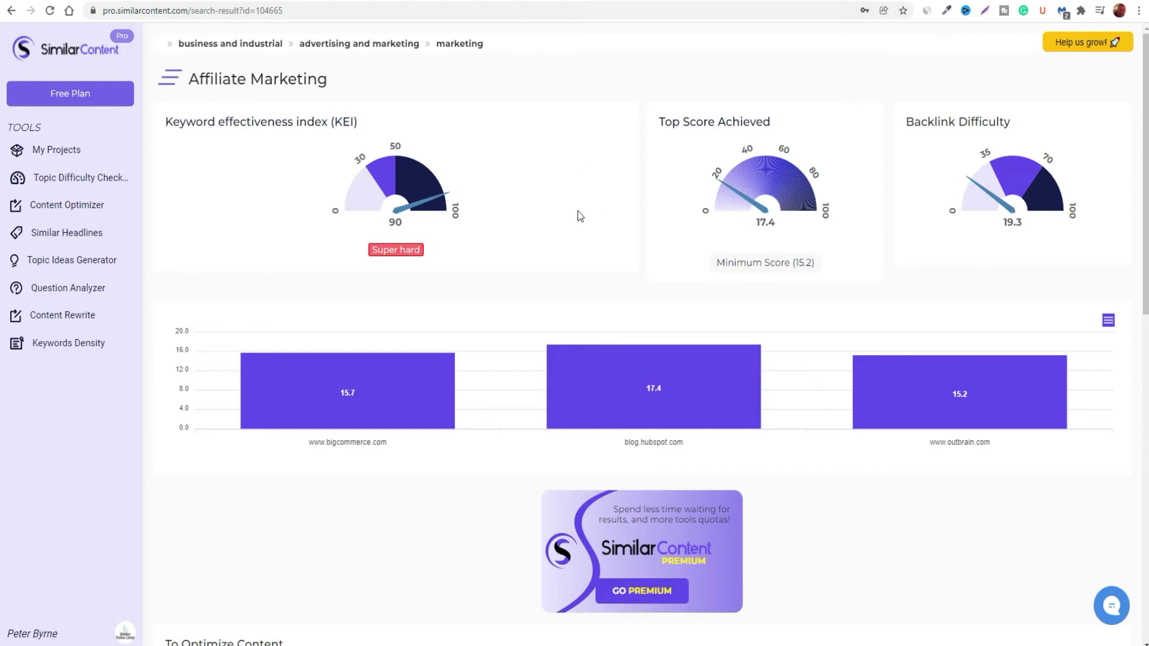
pyautogui.scroll(-8, 525, 253)
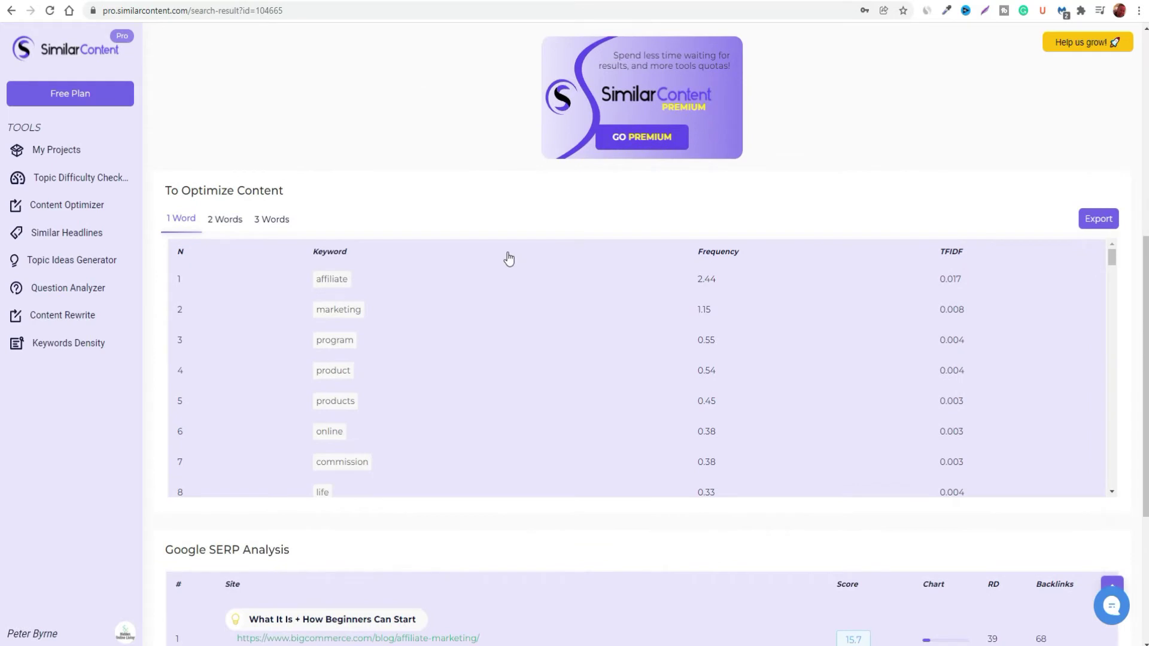
# - Examine the report's one-word keyword table for content optimization, with each keyword's frequency and TFIDF values
pyautogui.scroll(-1, 443, 257)
pyautogui.scroll(1, 444, 257)
pyautogui.scroll(-3, 223, 363)
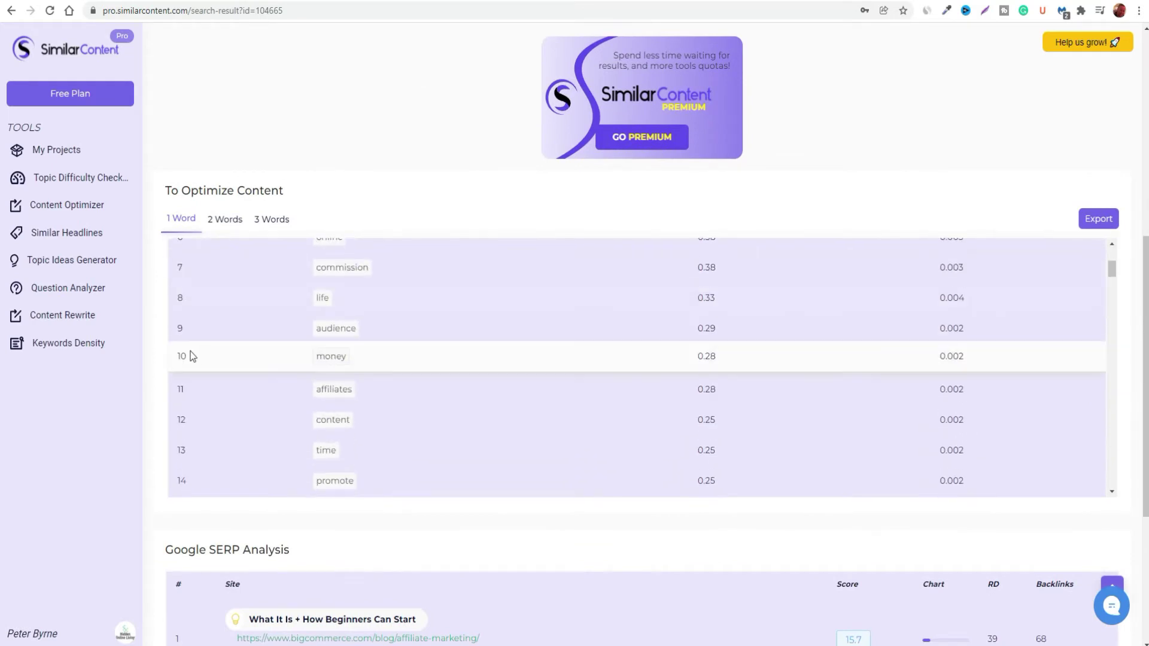
pyautogui.scroll(3, 320, 361)
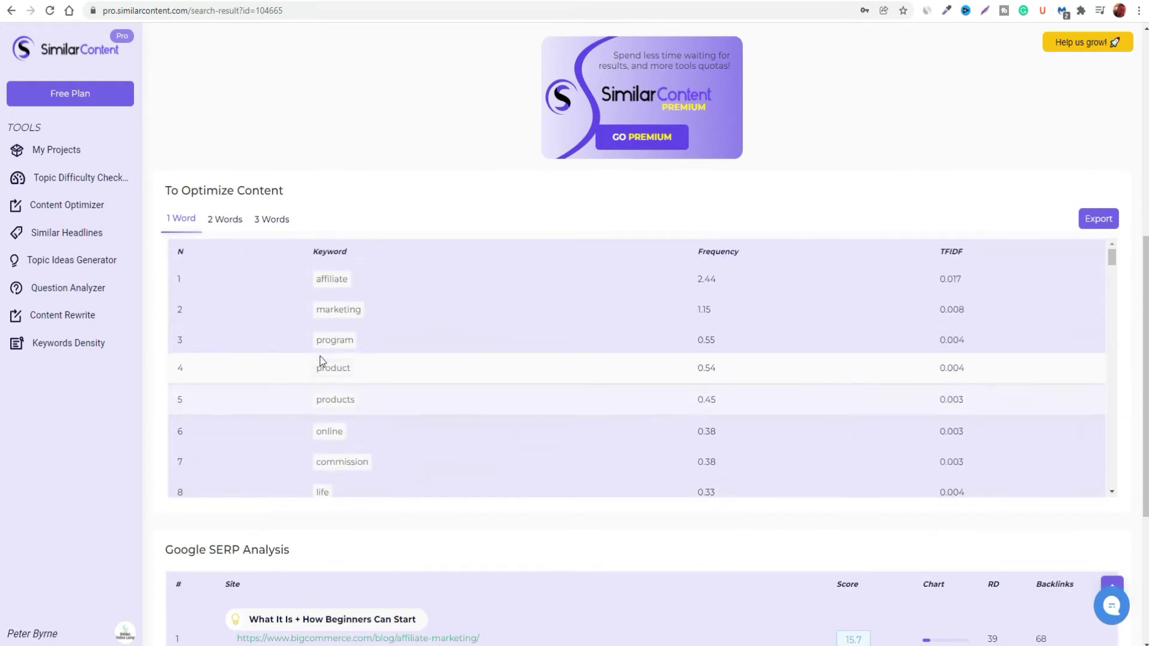
pyautogui.scroll(-1, 485, 360)
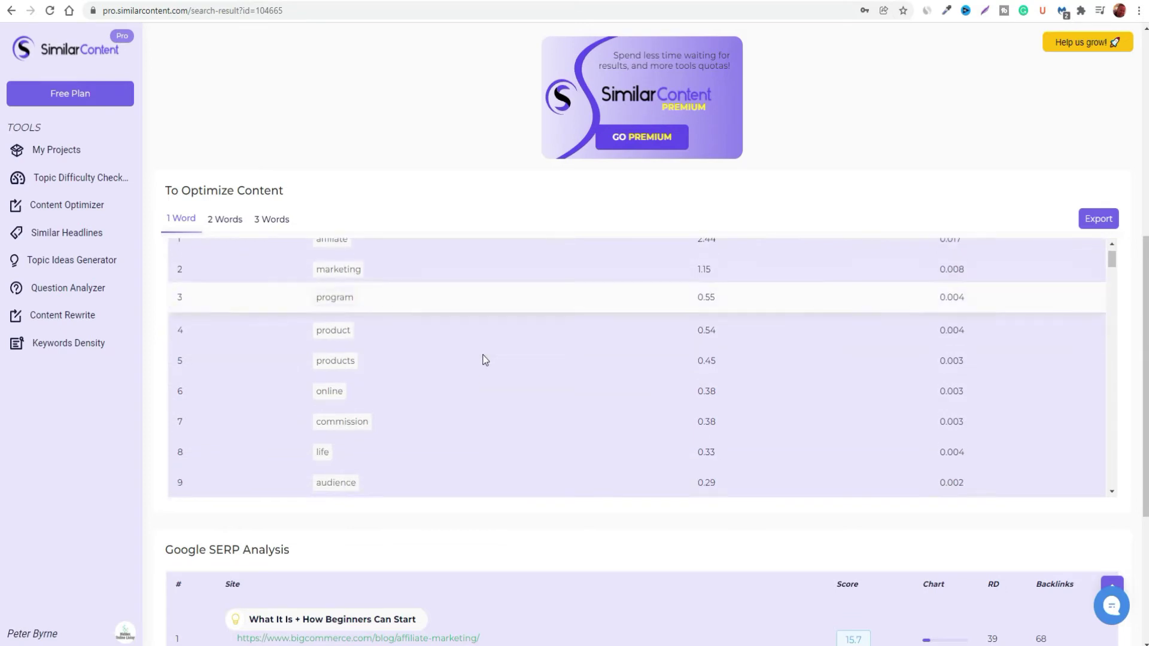
pyautogui.scroll(-2, 486, 358)
pyautogui.scroll(3, 490, 359)
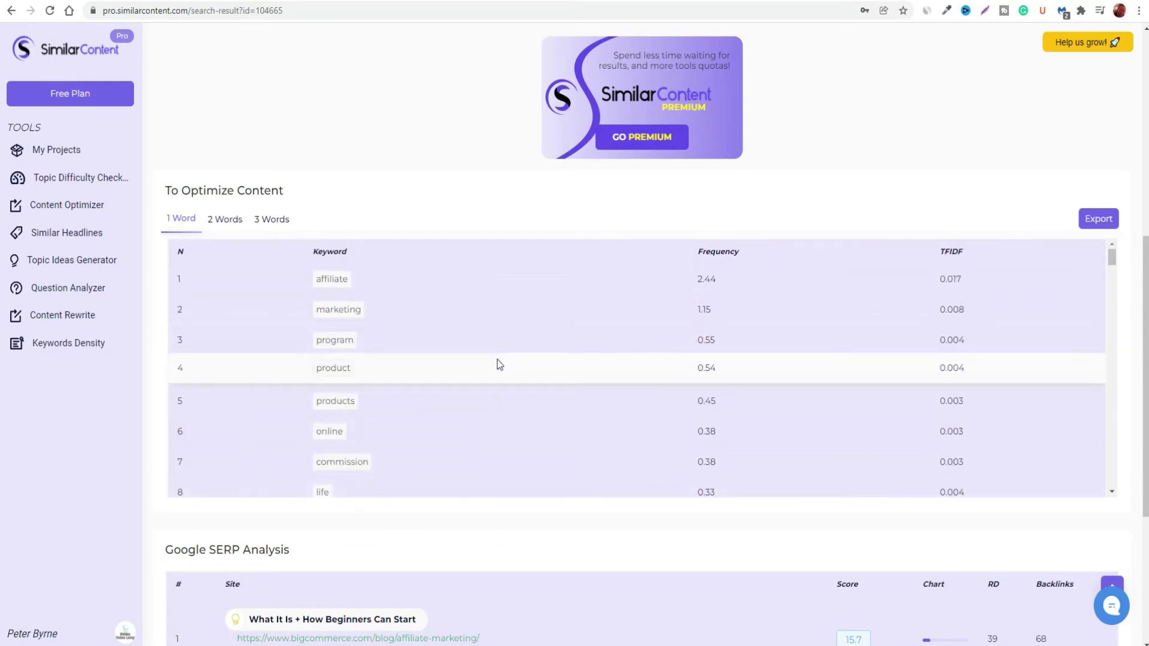
pyautogui.scroll(-5, 497, 364)
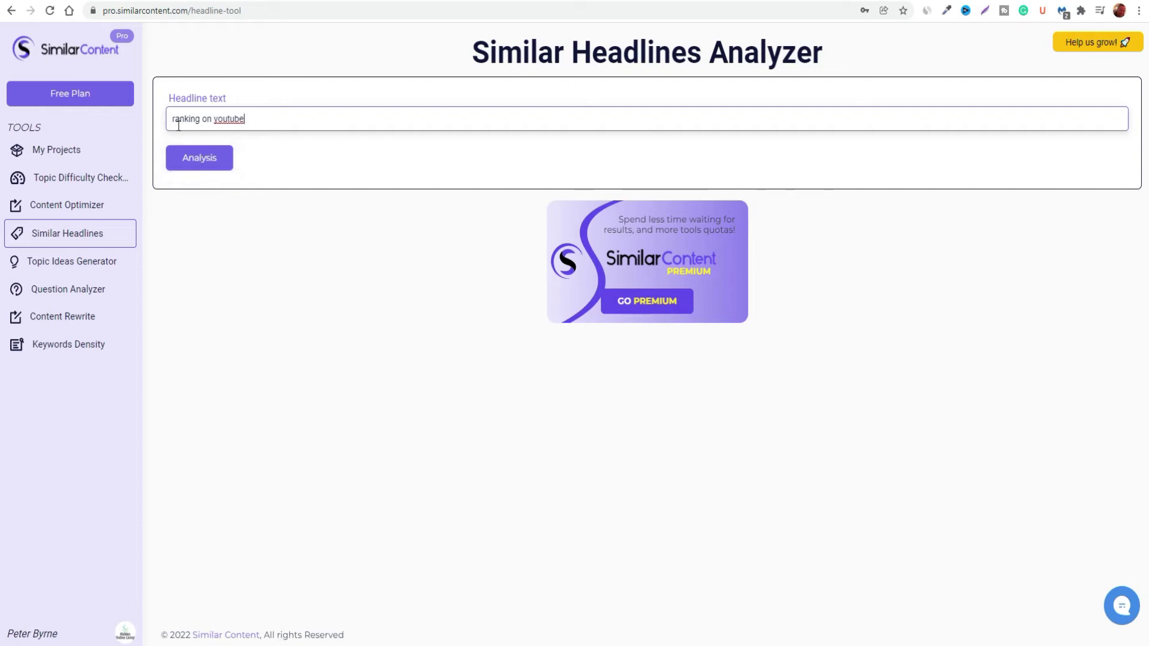
# - Analyze the headline "ranking on youtube" with the Similar Headlines Analyzer
pyautogui.click(193, 169)
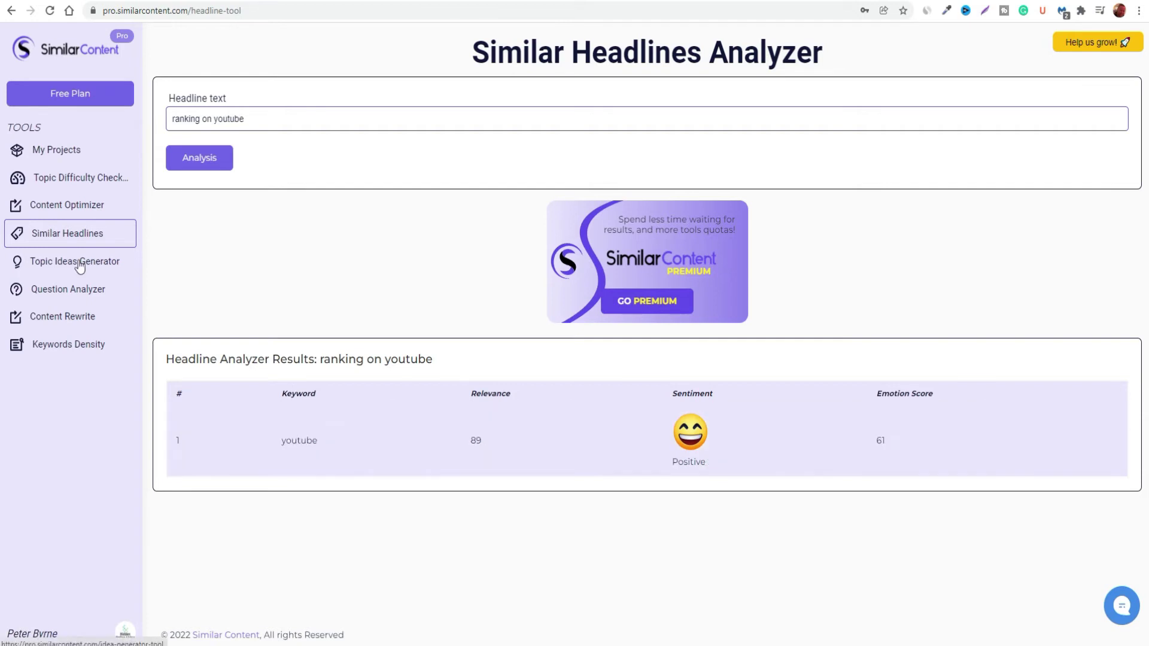
# - Generate English topic ideas for the keyword "rank youtube videos" with the Topic Ideas Generator
pyautogui.click(78, 268)
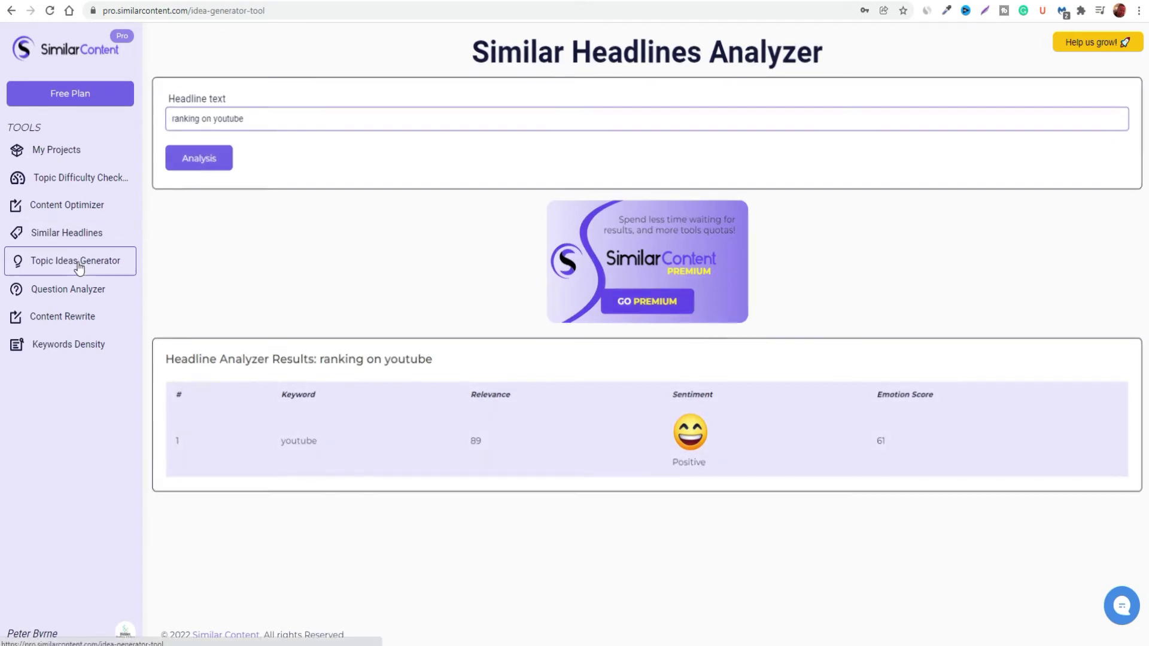
pyautogui.write('youtube videos')
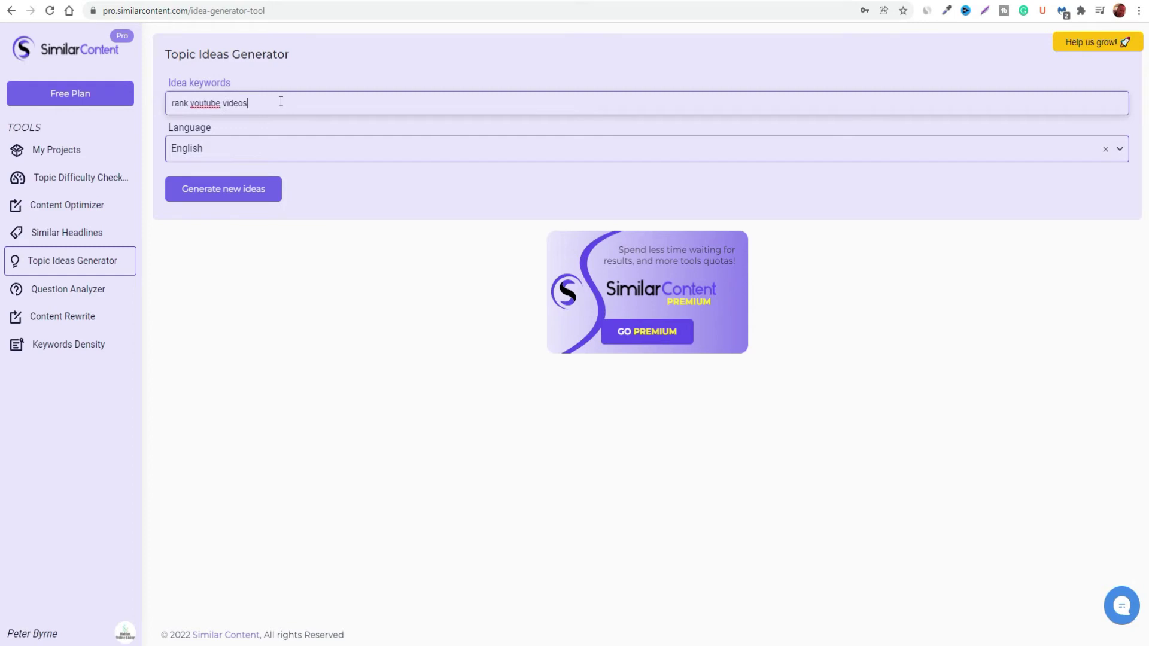
pyautogui.click(233, 196)
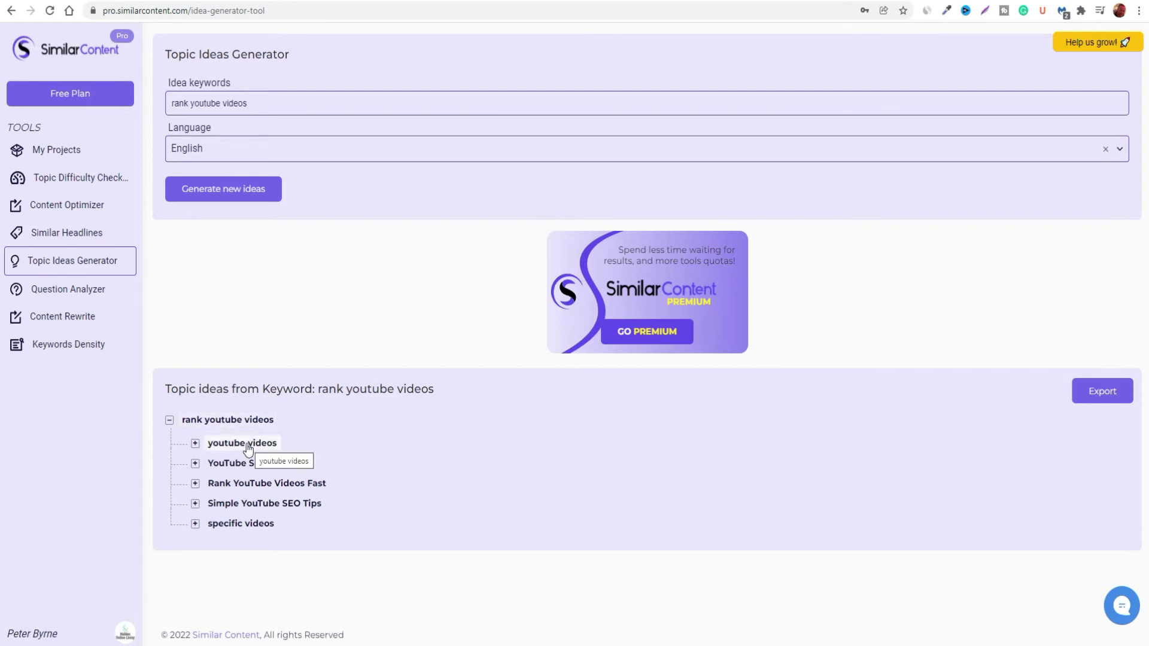
# - Expand all five topic branches under "rank youtube videos" and review the suggested subtopics
pyautogui.click(196, 445)
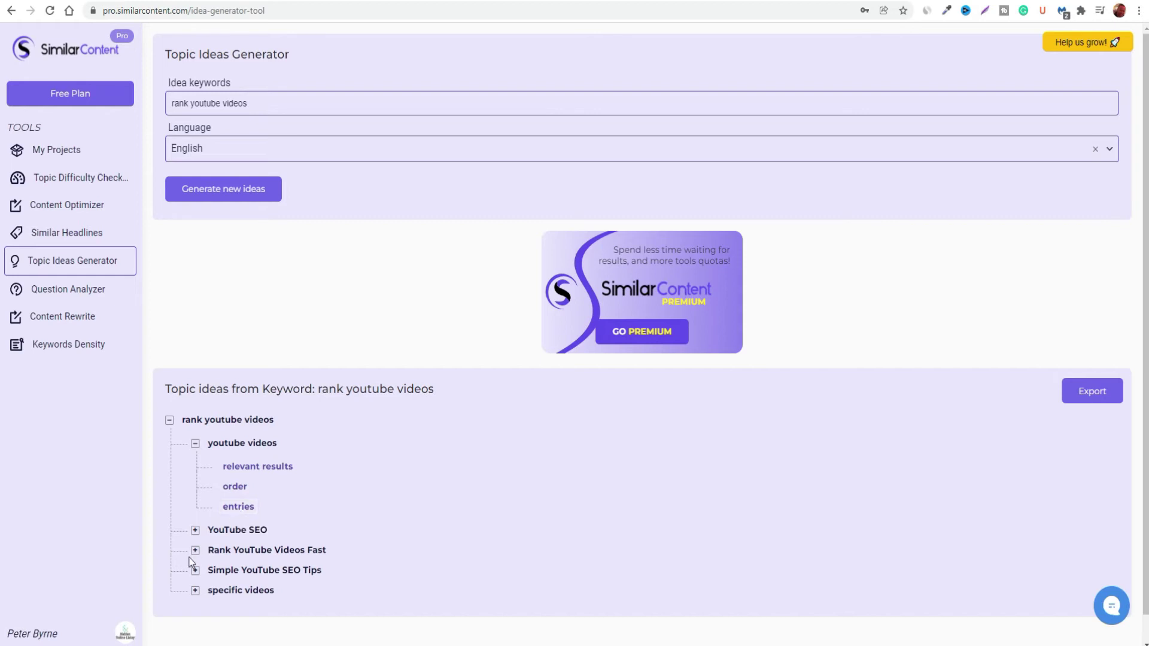
pyautogui.click(195, 530)
pyautogui.scroll(-2, 282, 566)
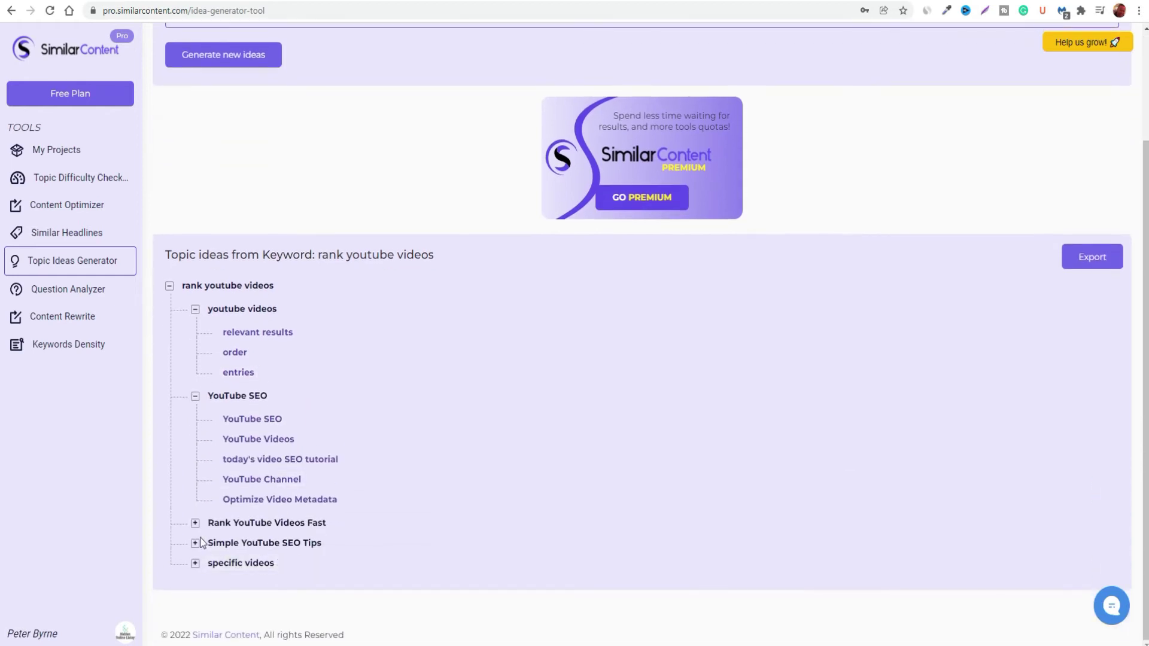
pyautogui.click(195, 522)
pyautogui.scroll(-2, 195, 522)
pyautogui.click(195, 541)
pyautogui.scroll(-2, 234, 543)
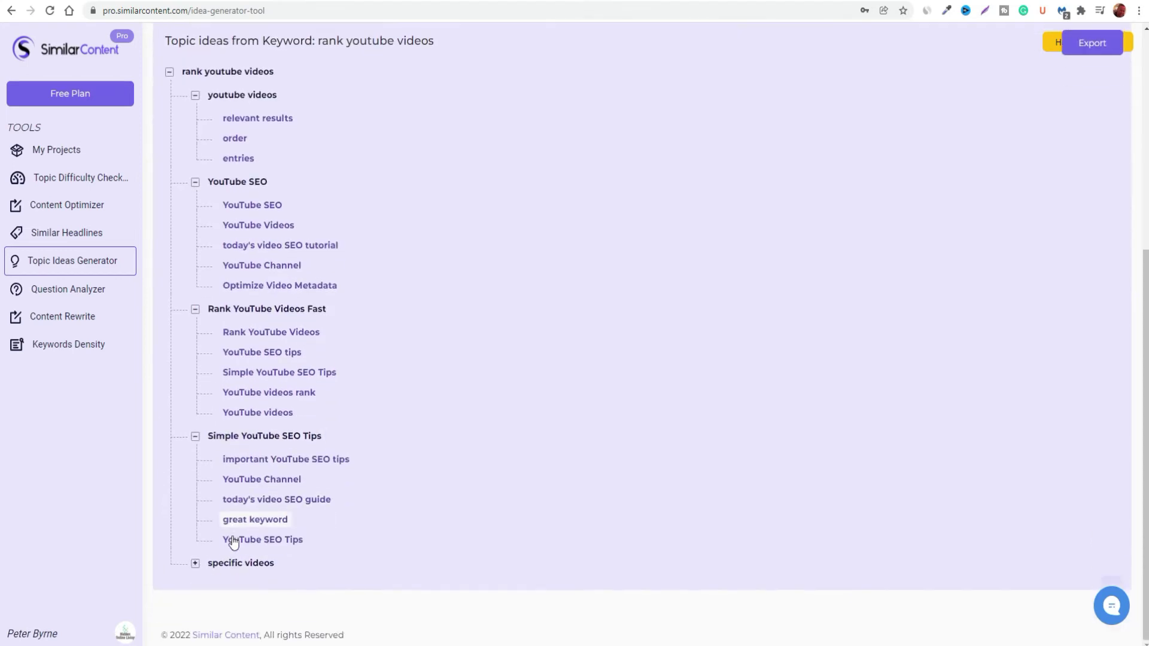
pyautogui.click(195, 564)
pyautogui.scroll(-2, 355, 555)
pyautogui.scroll(2, 371, 547)
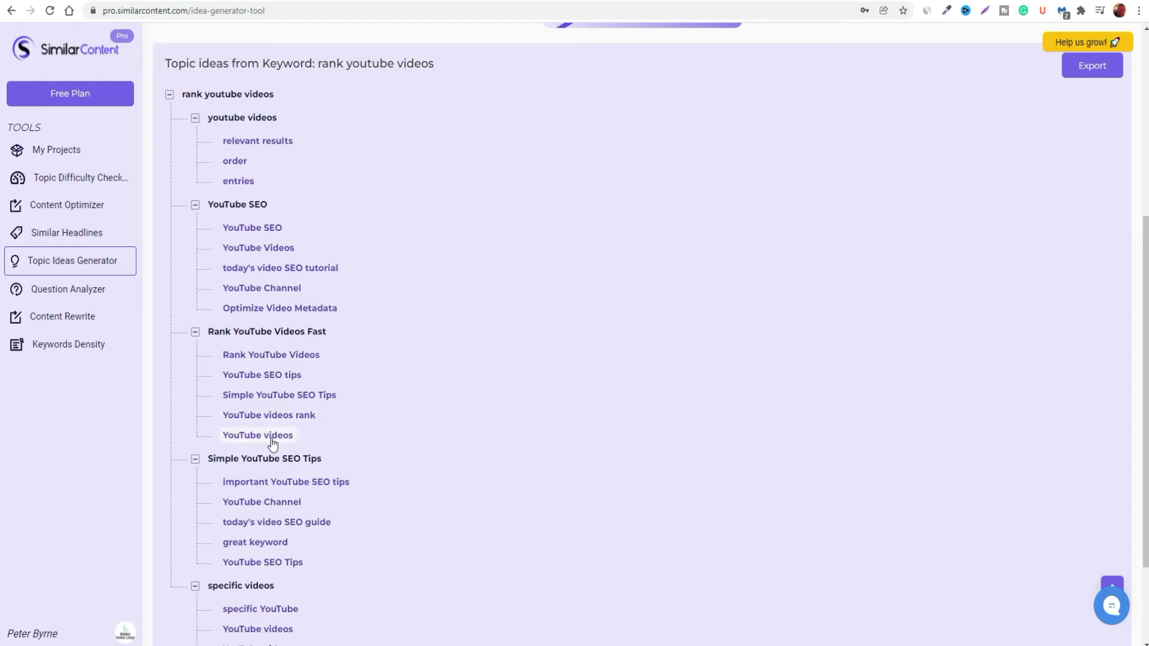
pyautogui.scroll(-2, 272, 446)
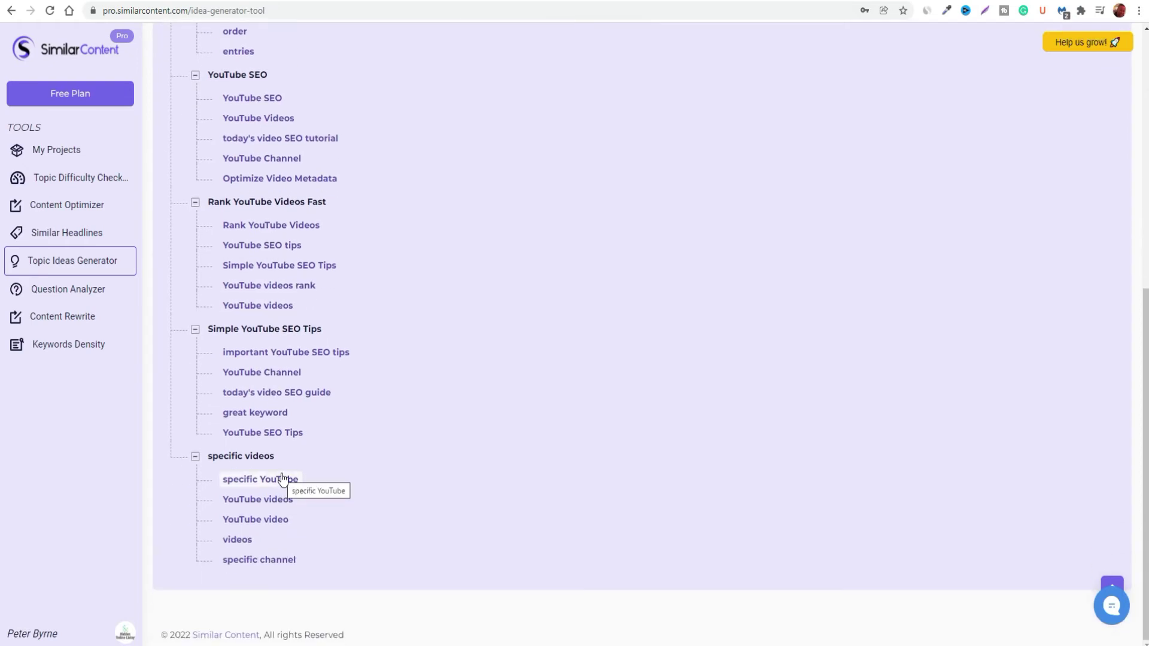
pyautogui.scroll(3, 545, 492)
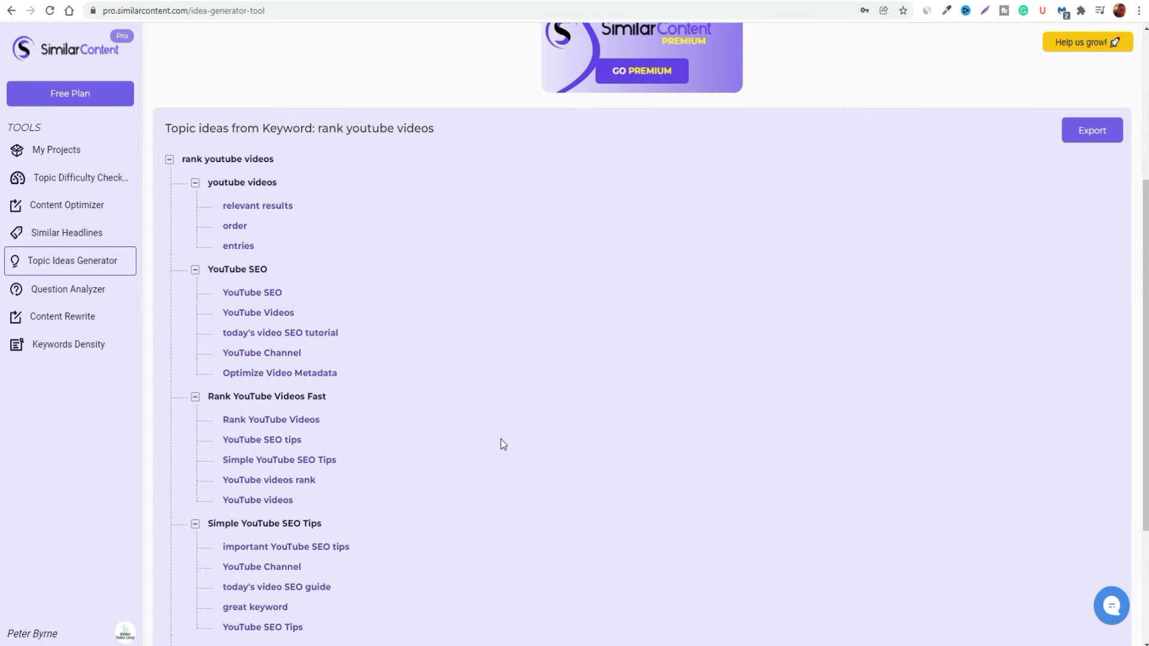
# - Search for questions by keywords on "rank youtube videos" with the Question Analyzer
pyautogui.click(52, 289)
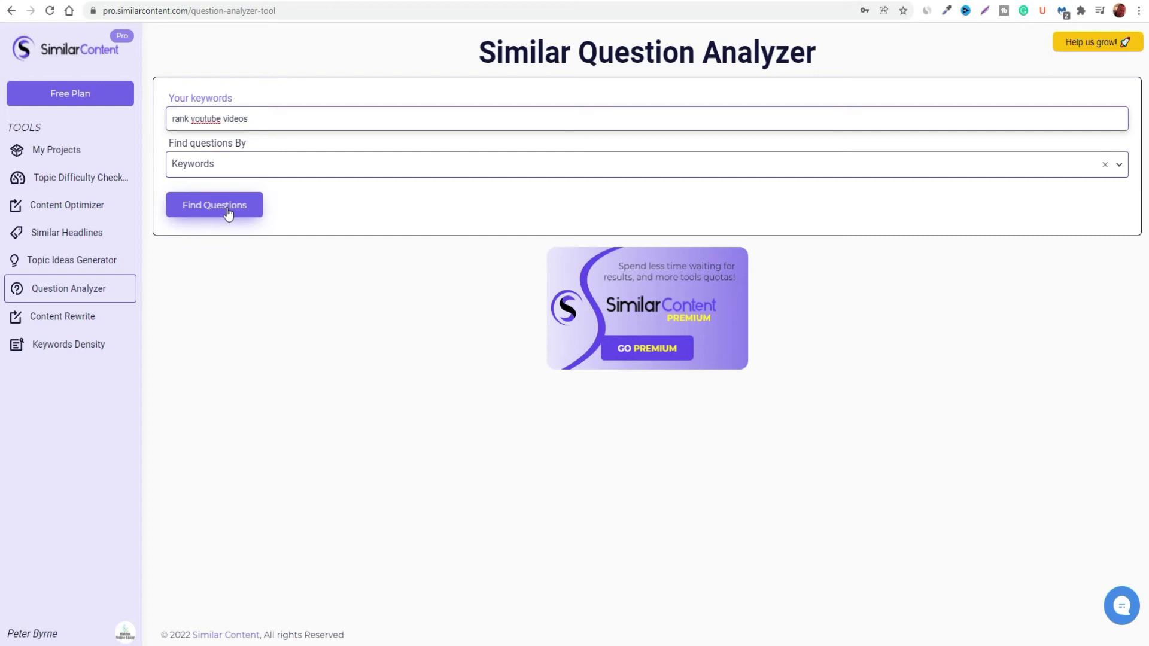
pyautogui.click(228, 207)
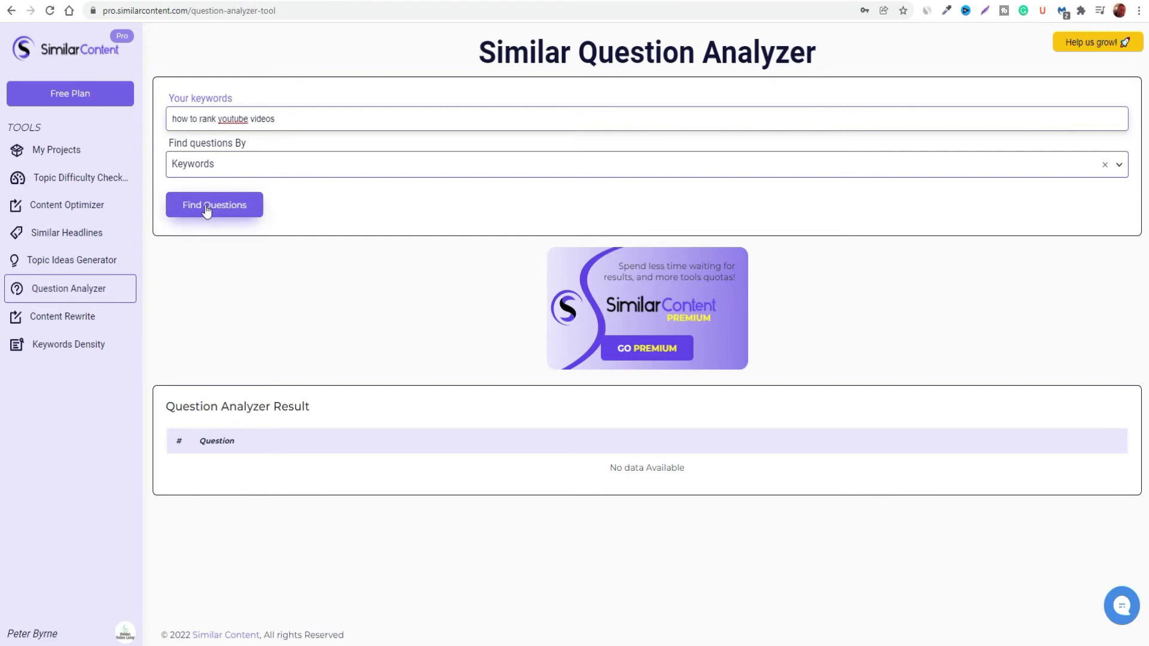
# - Open the Content Rewrite tool and copy all of the sample email-writing text from the untitled Notepad document
pyautogui.click(57, 317)
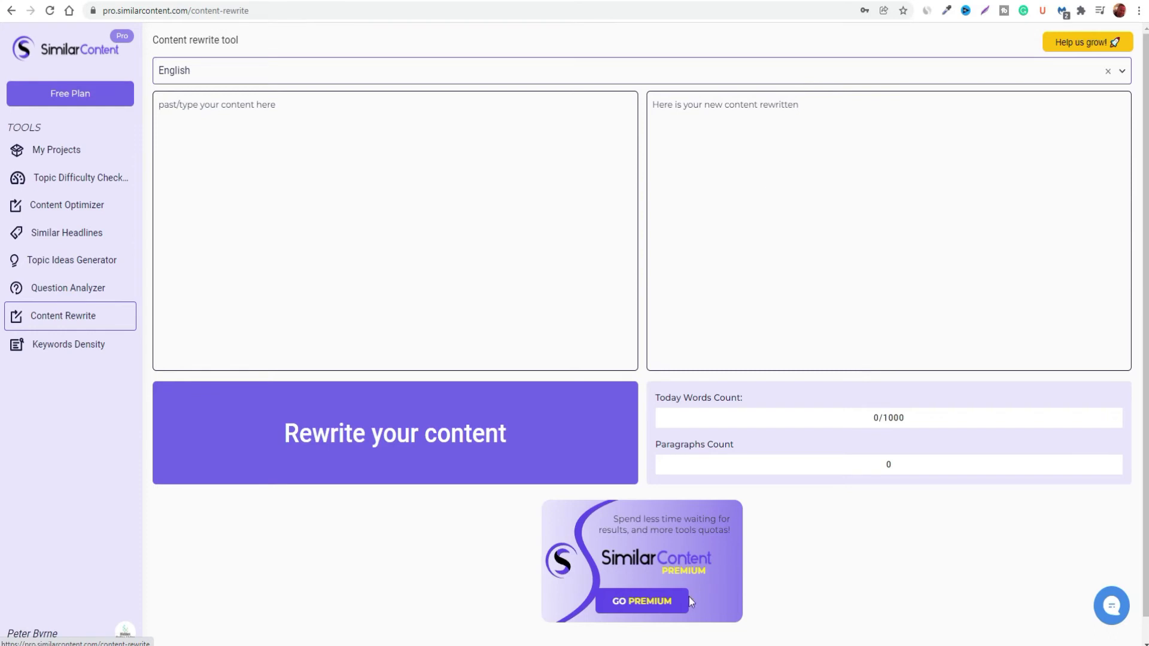
pyautogui.moveTo(483, 645)
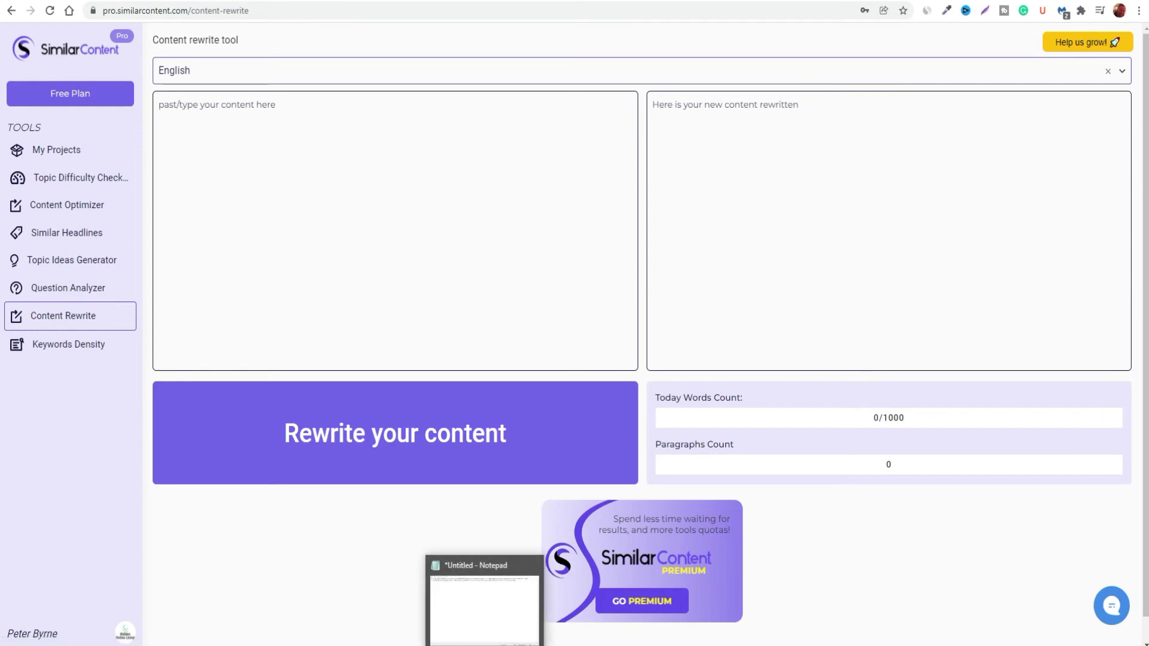
pyautogui.click(483, 645)
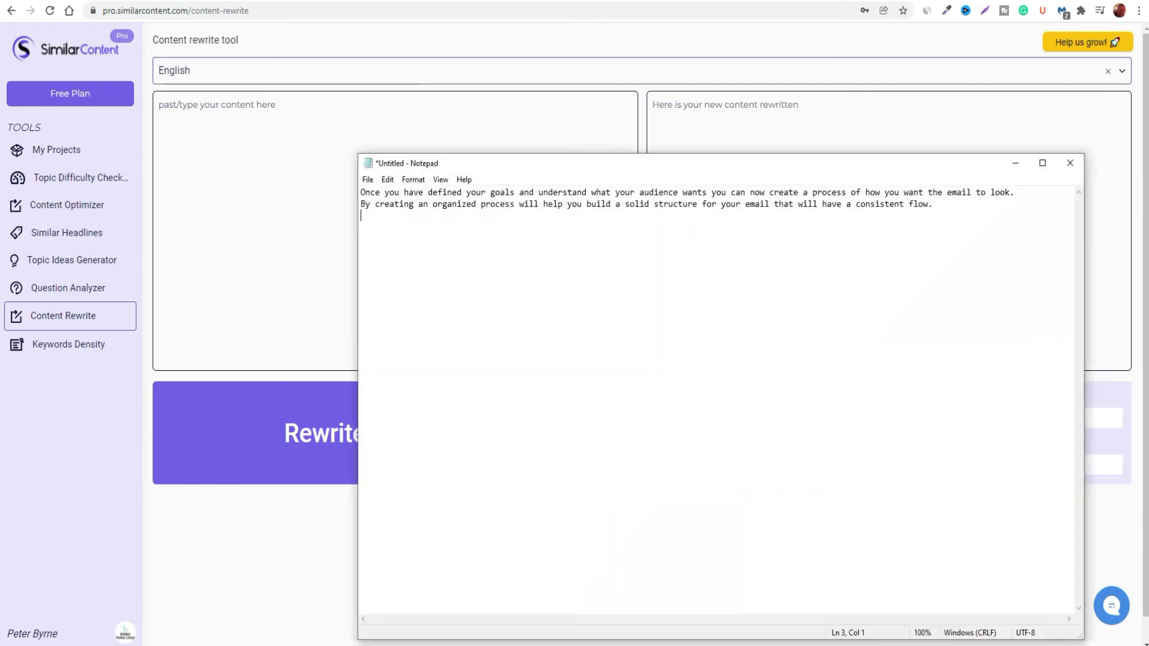
pyautogui.hotkey('ctrl', 'a')
pyautogui.hotkey('ctrl', 'c')
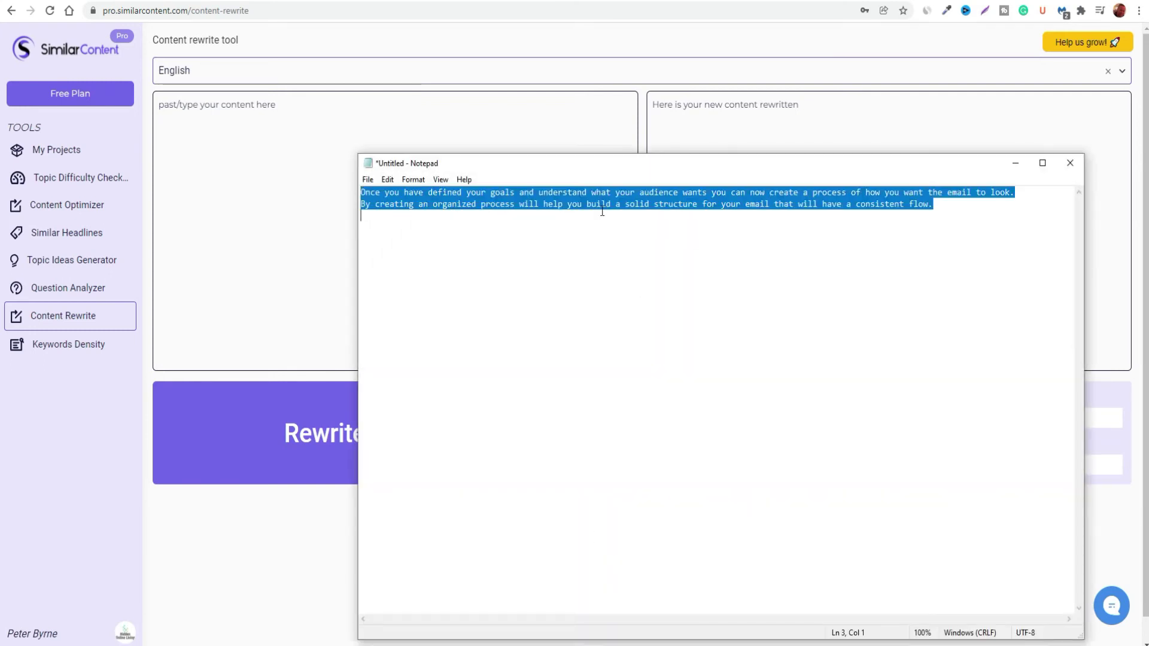
pyautogui.click(1015, 166)
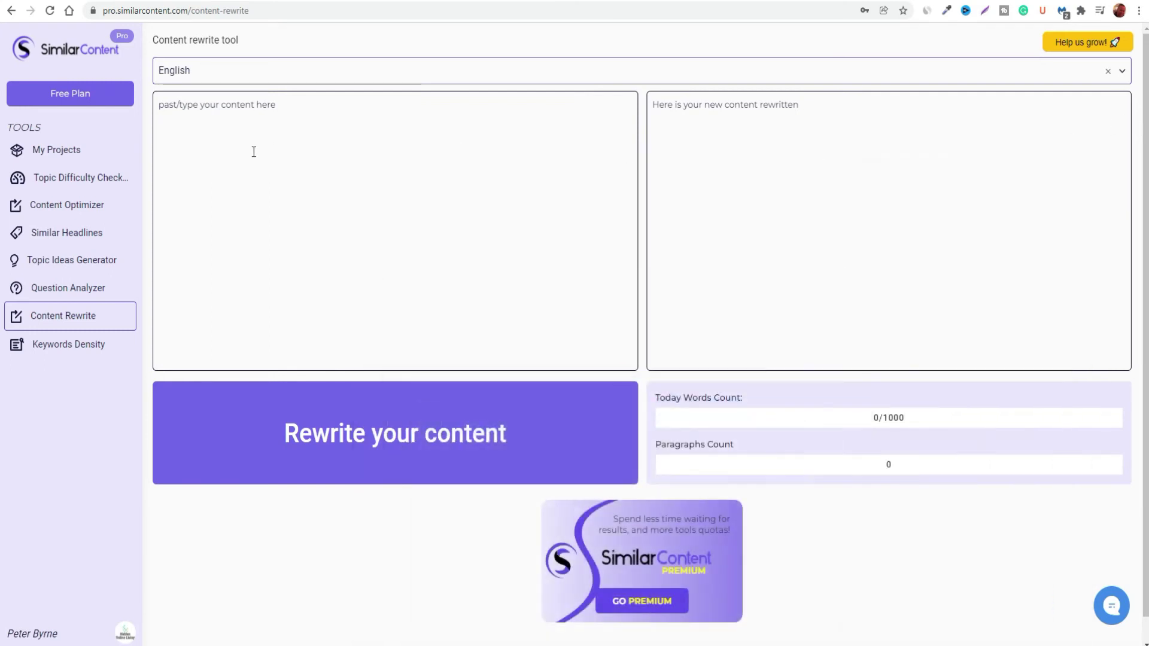
# - Paste the copied text as the source content in the Content Rewrite tool and rewrite it in English
pyautogui.click(223, 105)
pyautogui.hotkey('ctrl', 'v')
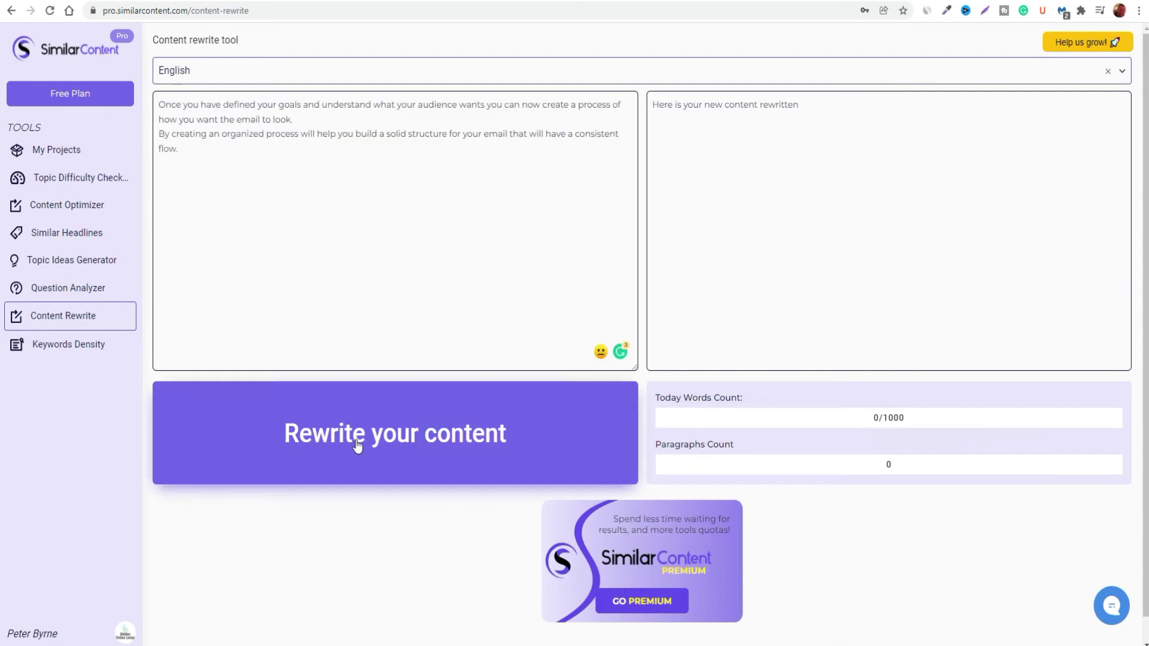
pyautogui.click(357, 446)
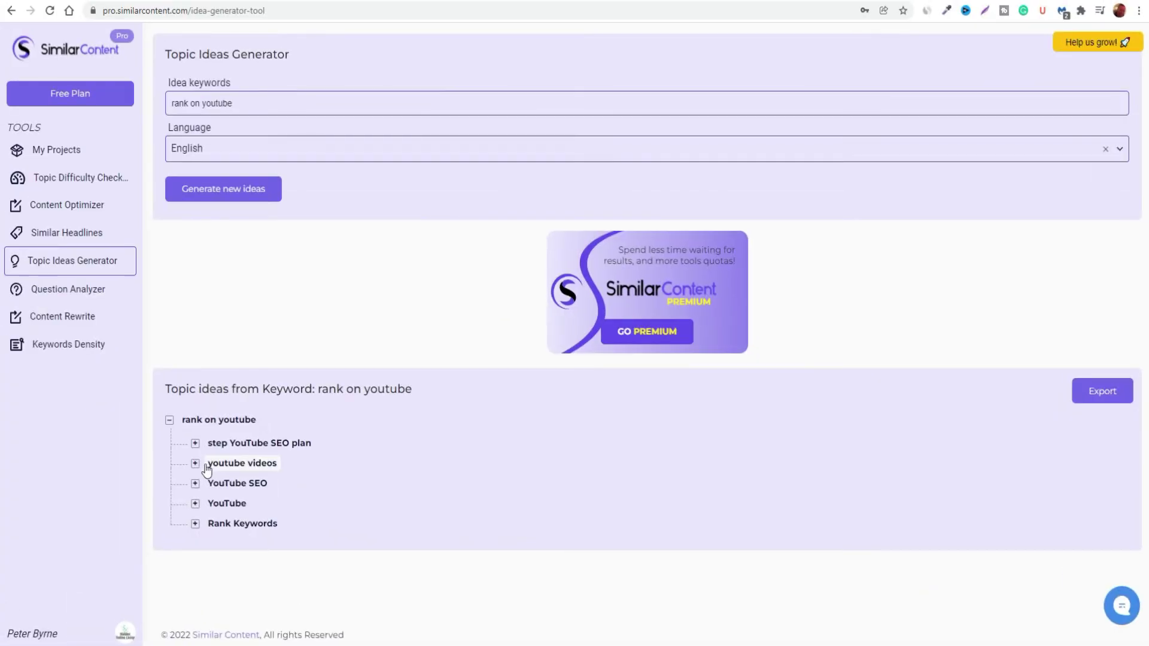
# - Expand the "youtube videos" and "YouTube SEO" branches of the "rank on youtube" topic ideas and review their subtopics
pyautogui.click(195, 463)
pyautogui.click(195, 550)
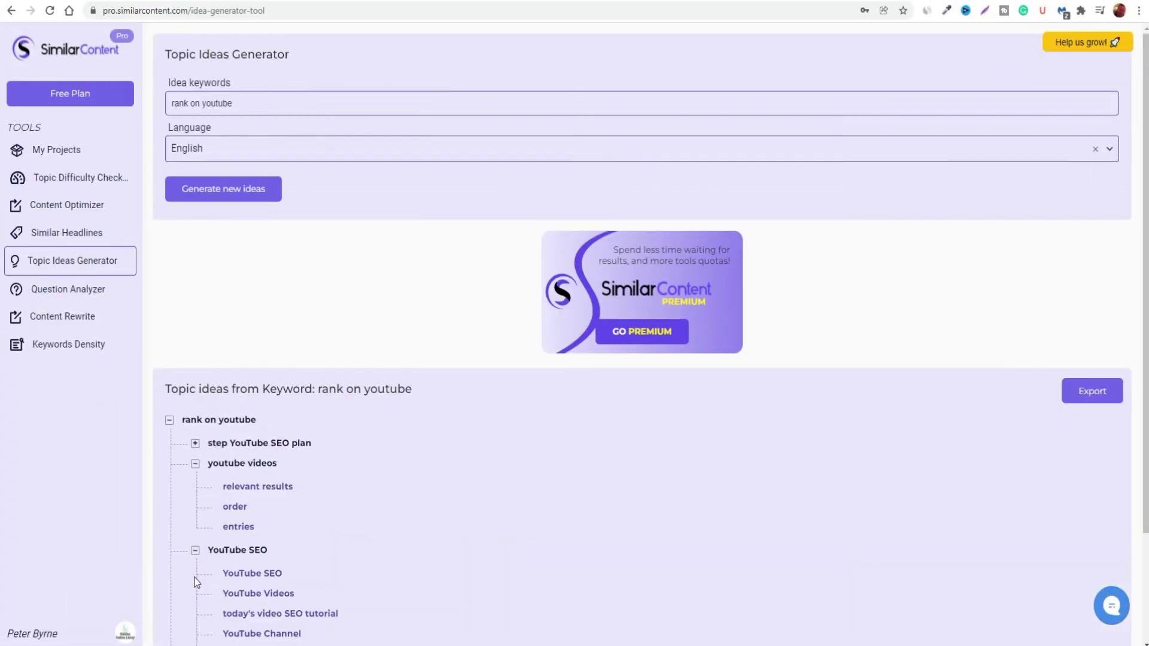
pyautogui.scroll(-2, 195, 579)
pyautogui.scroll(-2, 197, 560)
pyautogui.scroll(4, 218, 538)
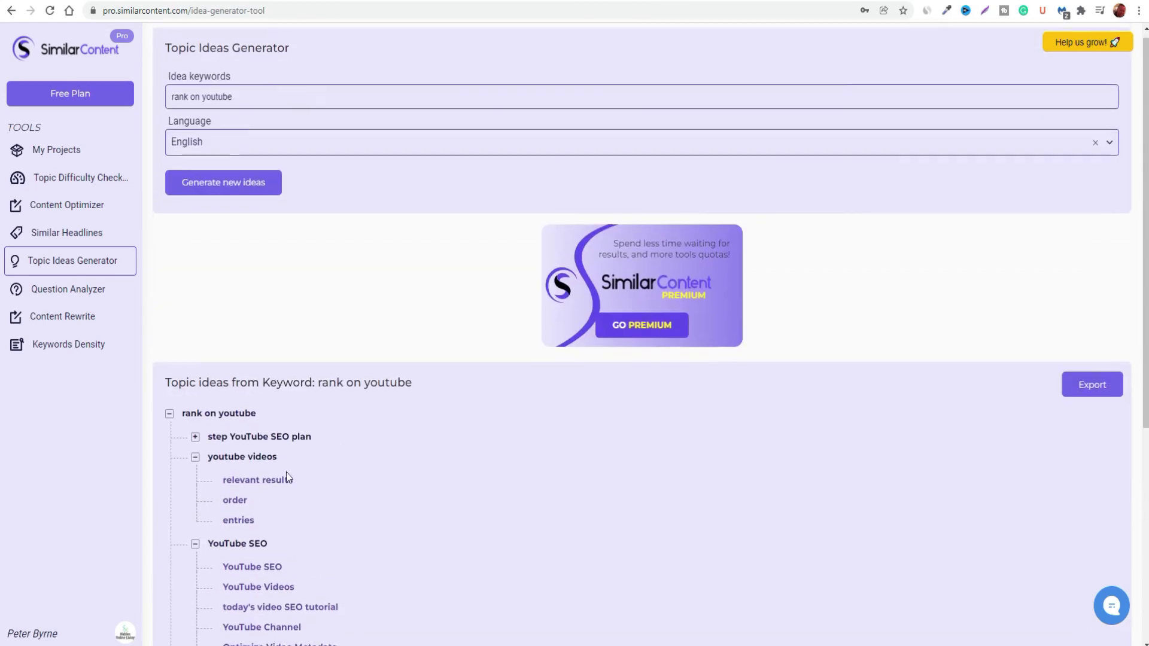
# - Open the export options for the "rank on youtube" topic ideas and review the available file formats
pyautogui.click(1097, 393)
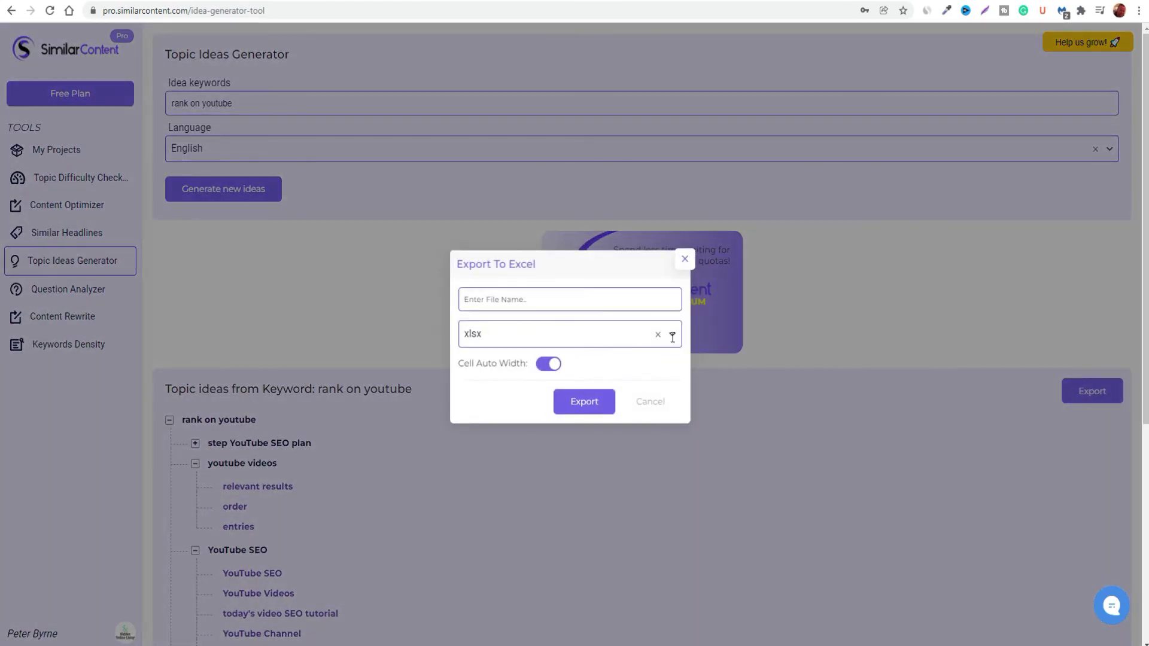
pyautogui.click(659, 334)
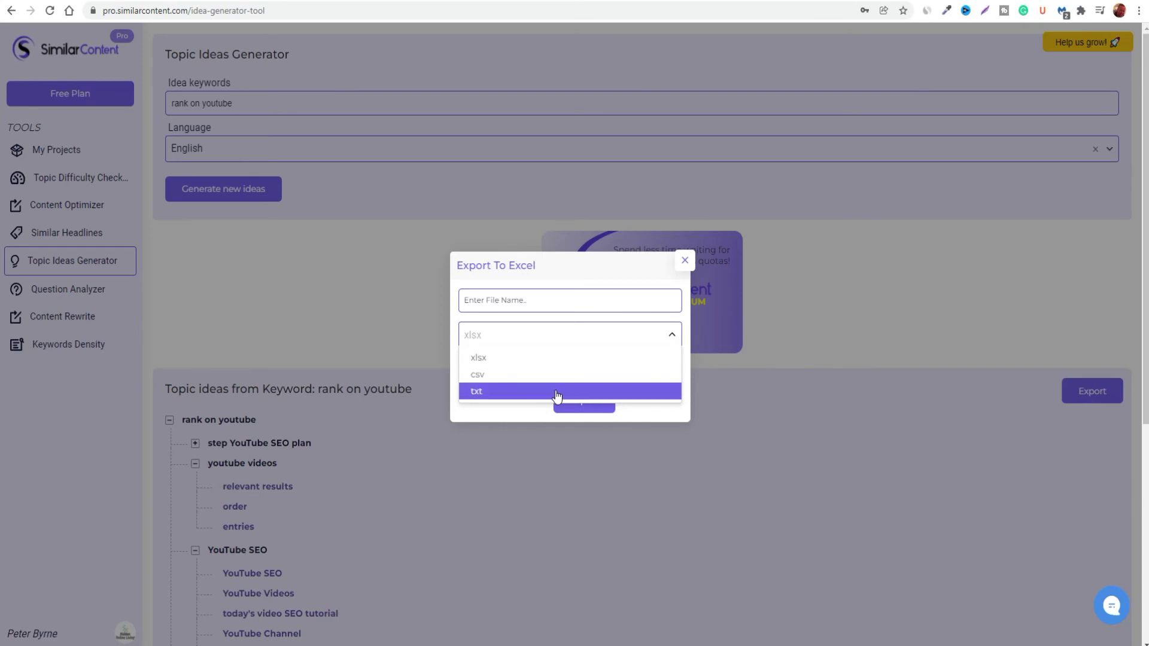
pyautogui.click(699, 442)
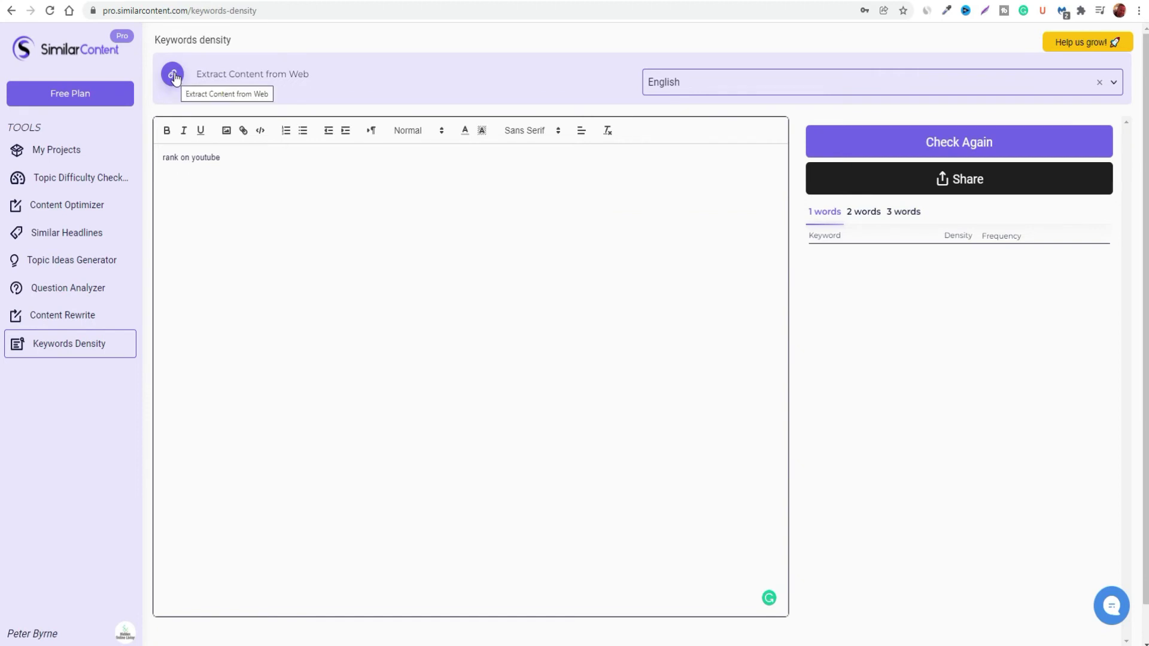
# - Copy HubSpot's best affiliate programs article link from the Google results and fetch its text from the web into Keywords Density
pyautogui.click(173, 76)
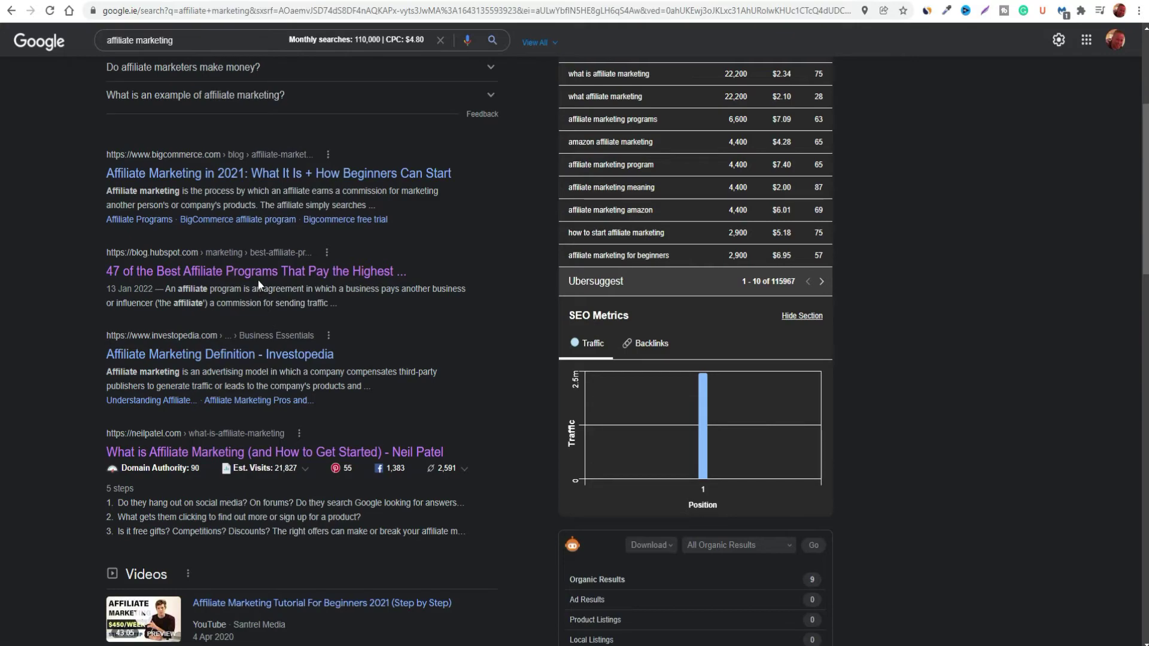
pyautogui.rightClick(256, 272)
pyautogui.click(282, 284)
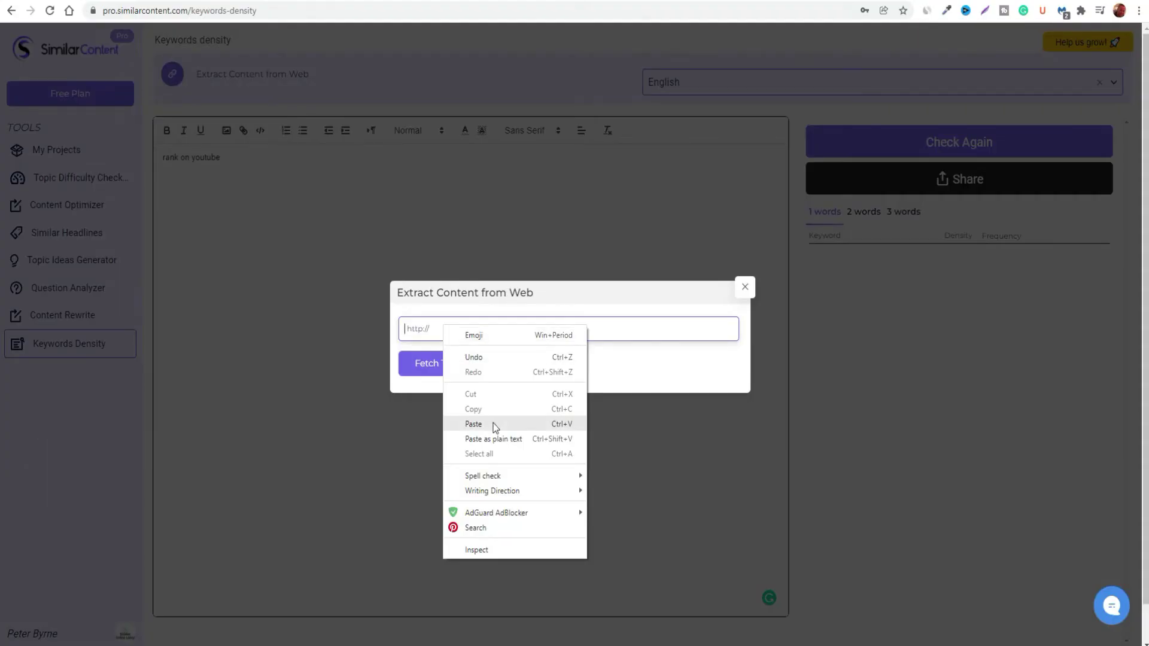
pyautogui.click(494, 427)
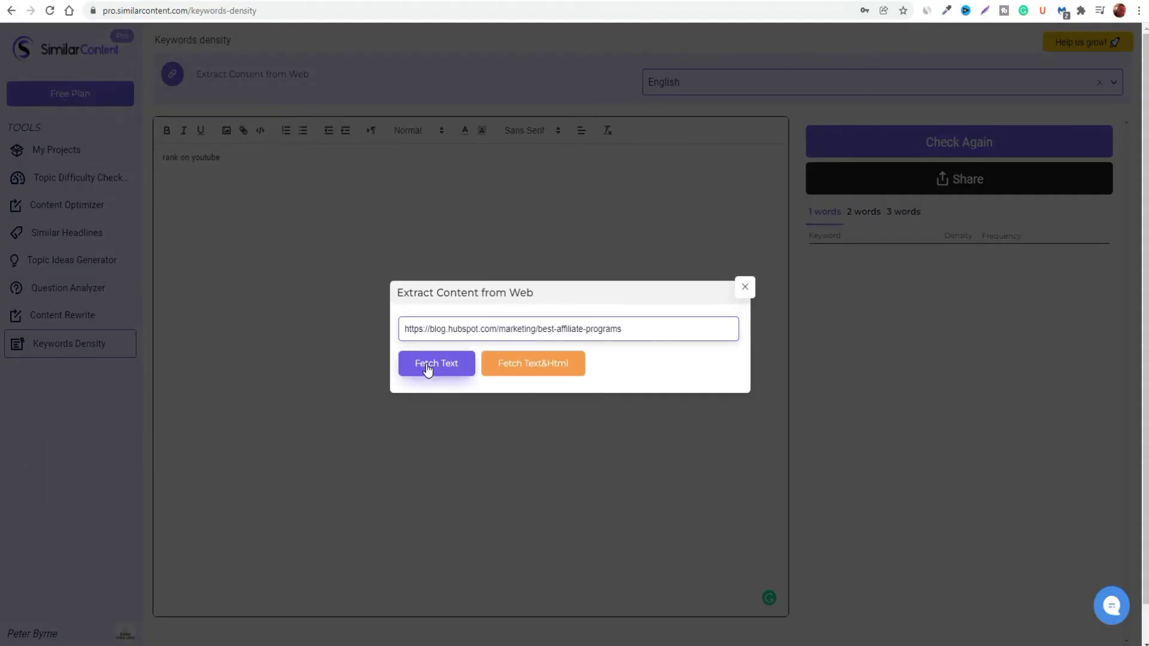
pyautogui.click(427, 369)
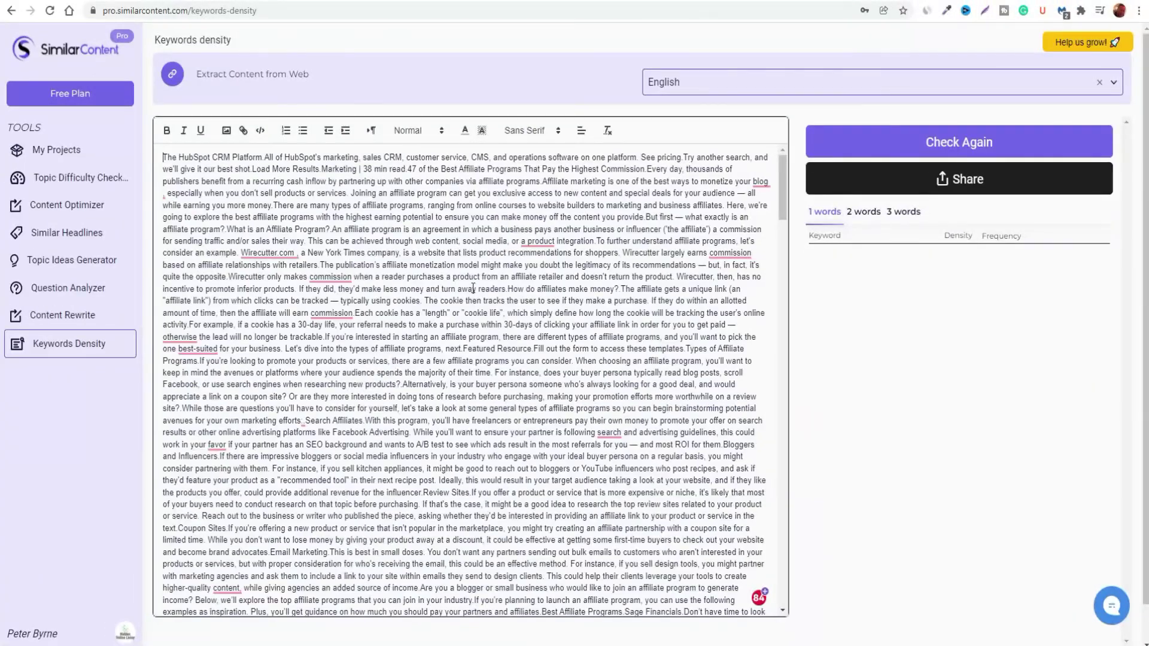
# - Check the keyword density of the fetched HubSpot article and review its single-word keywords
pyautogui.click(944, 144)
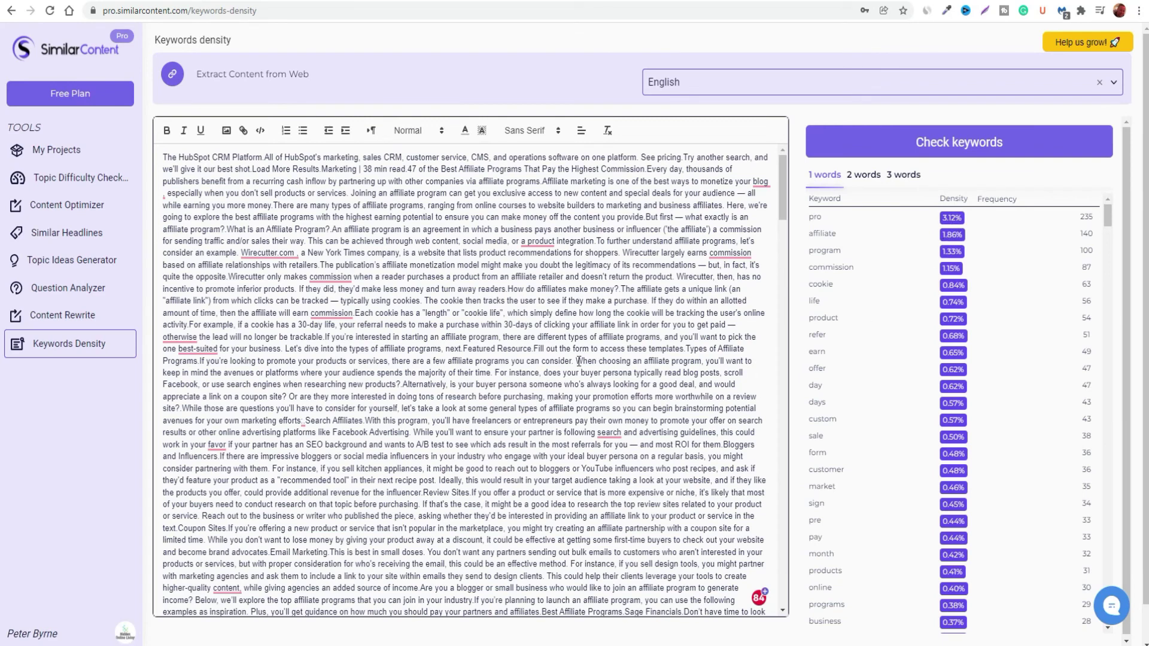
pyautogui.scroll(-6, 888, 453)
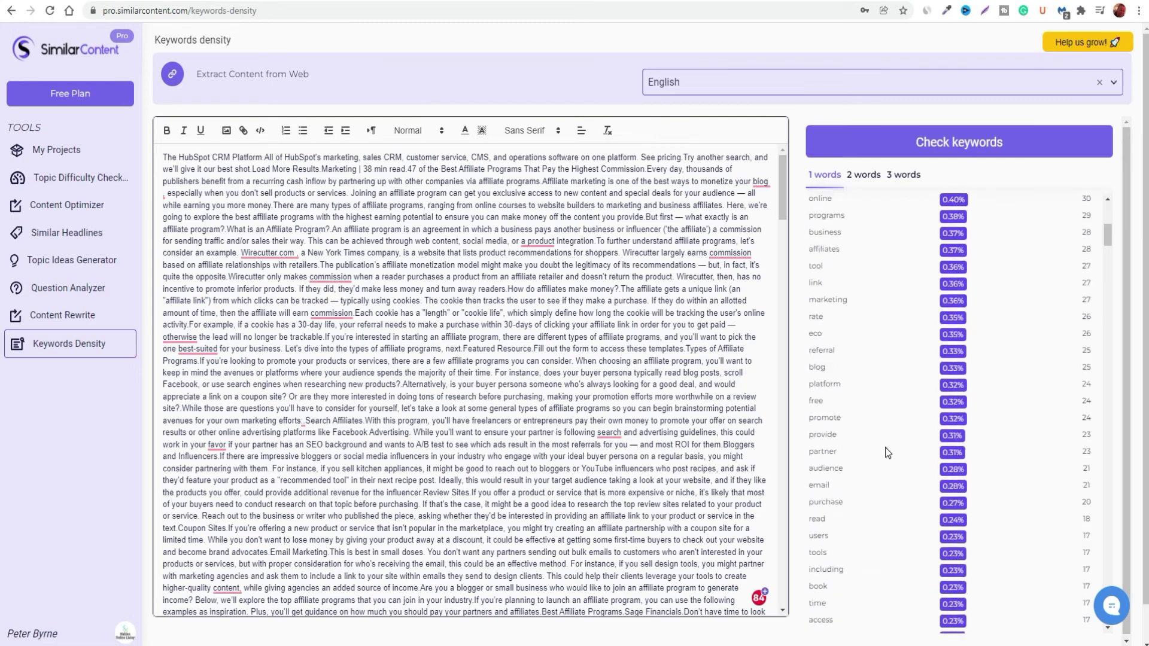
pyautogui.scroll(-8, 888, 453)
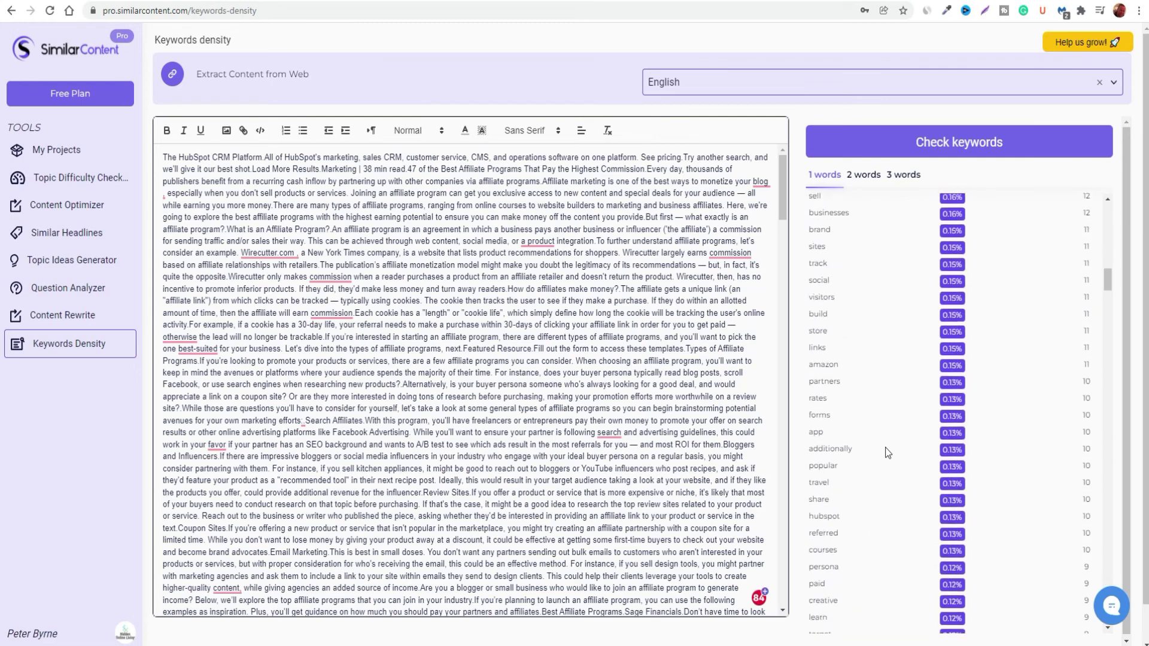
pyautogui.scroll(-7, 887, 453)
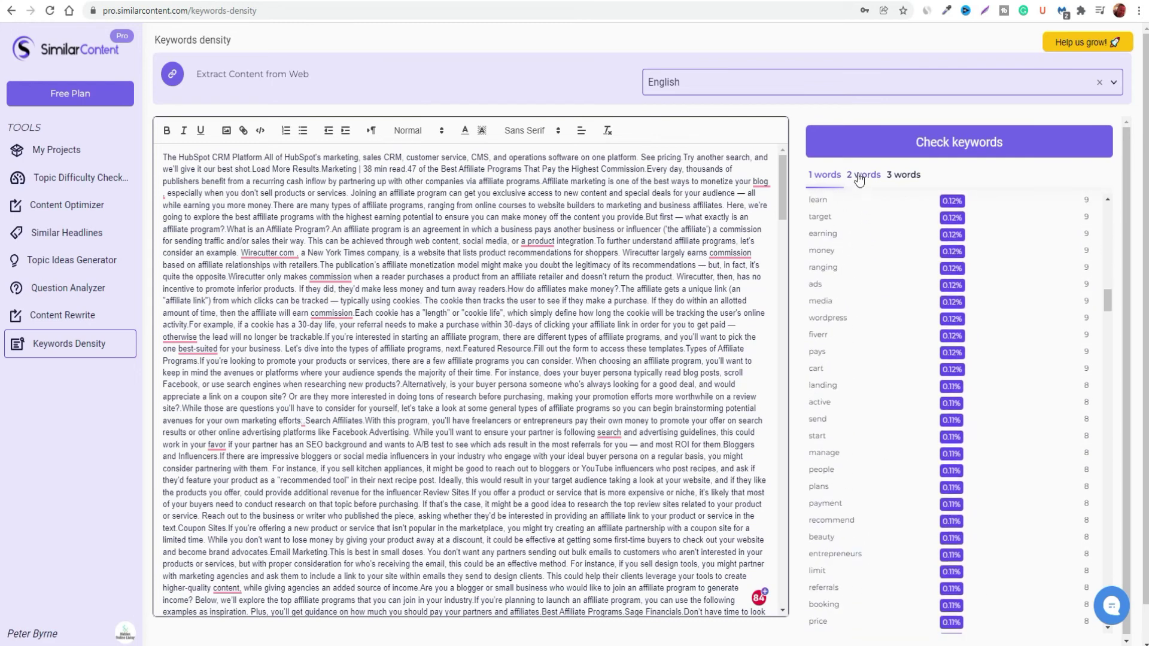
# - Compare the one-, two- and three-word keyword lists of the article, examining the three-word phrases' density and frequency
pyautogui.click(903, 175)
pyautogui.click(833, 177)
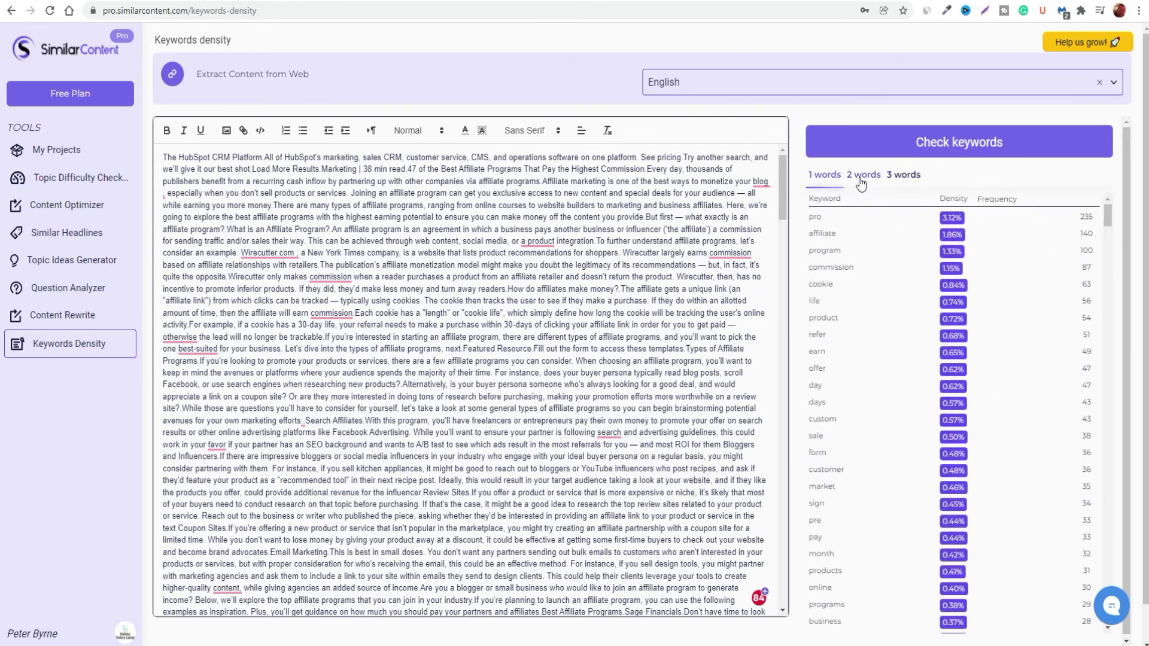
pyautogui.click(862, 179)
pyautogui.click(903, 177)
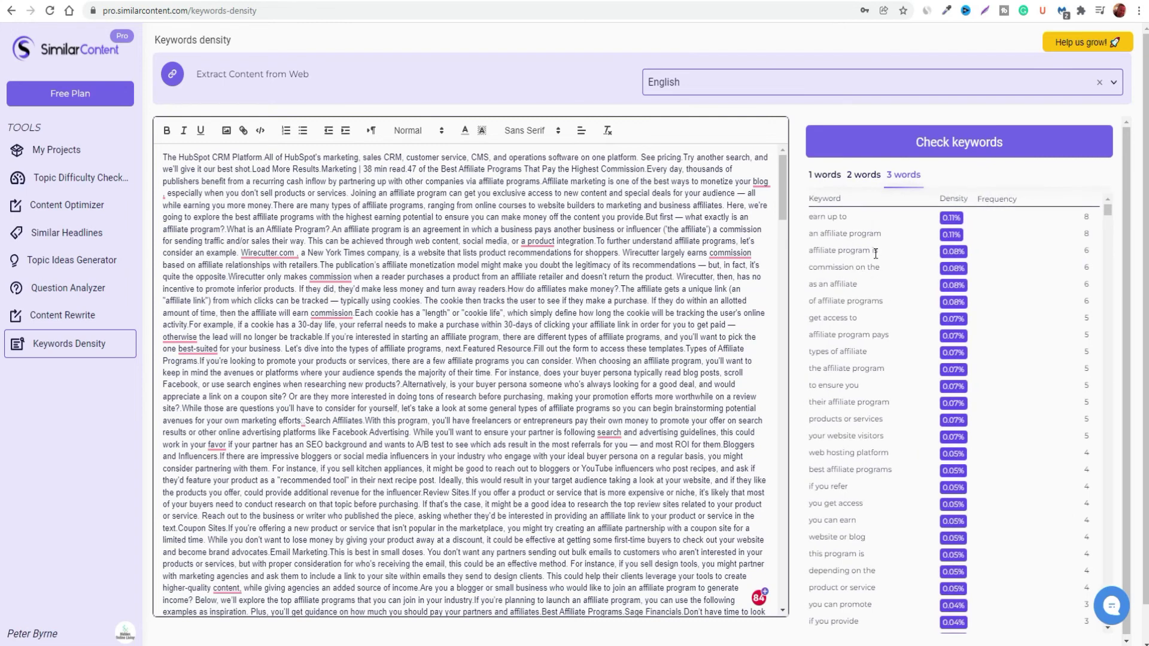
pyautogui.scroll(-2, 877, 341)
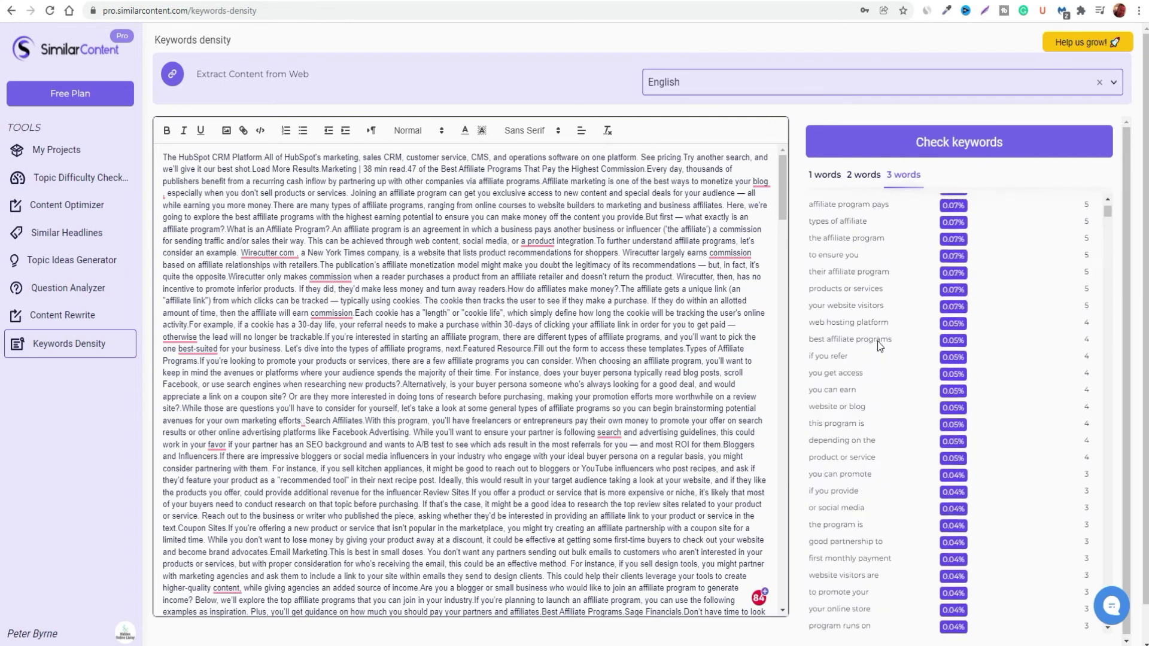
pyautogui.scroll(2, 878, 345)
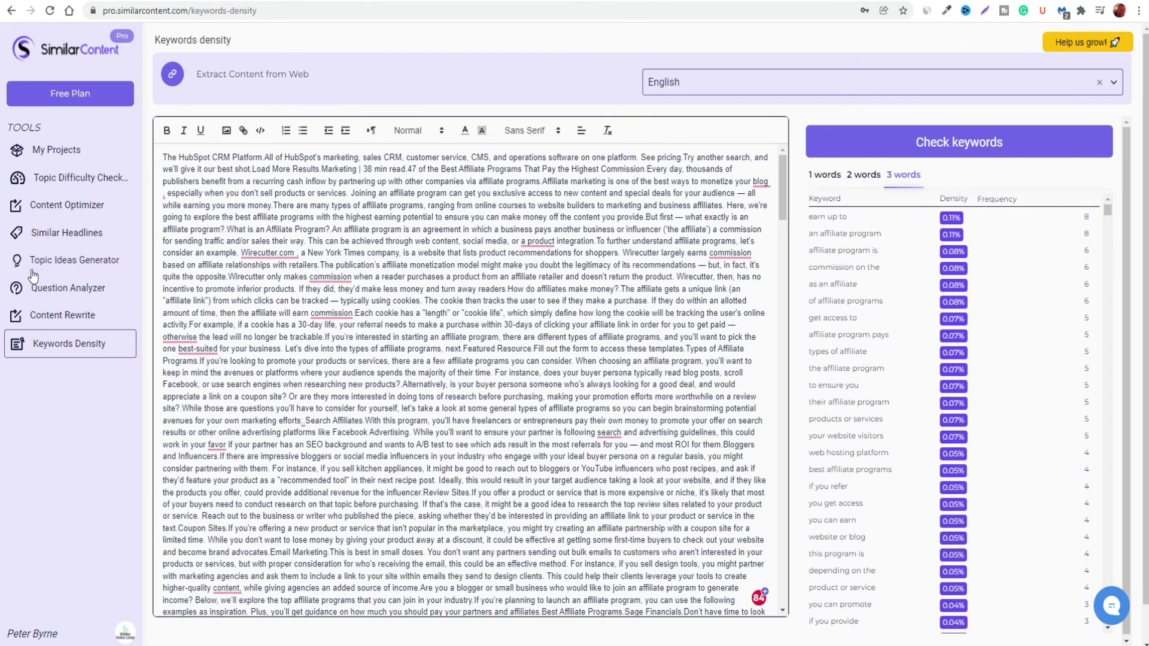
# - Open the Content Optimizer and run the optimization check on the "Affiliate Marketing" content
pyautogui.click(43, 206)
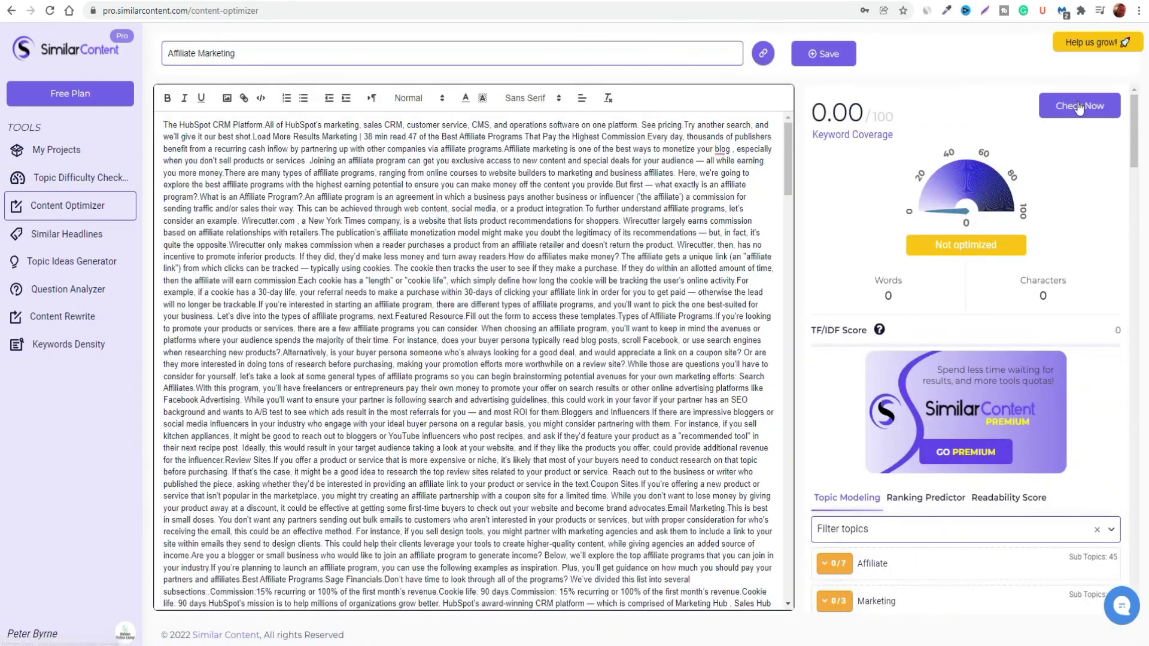
pyautogui.click(1079, 108)
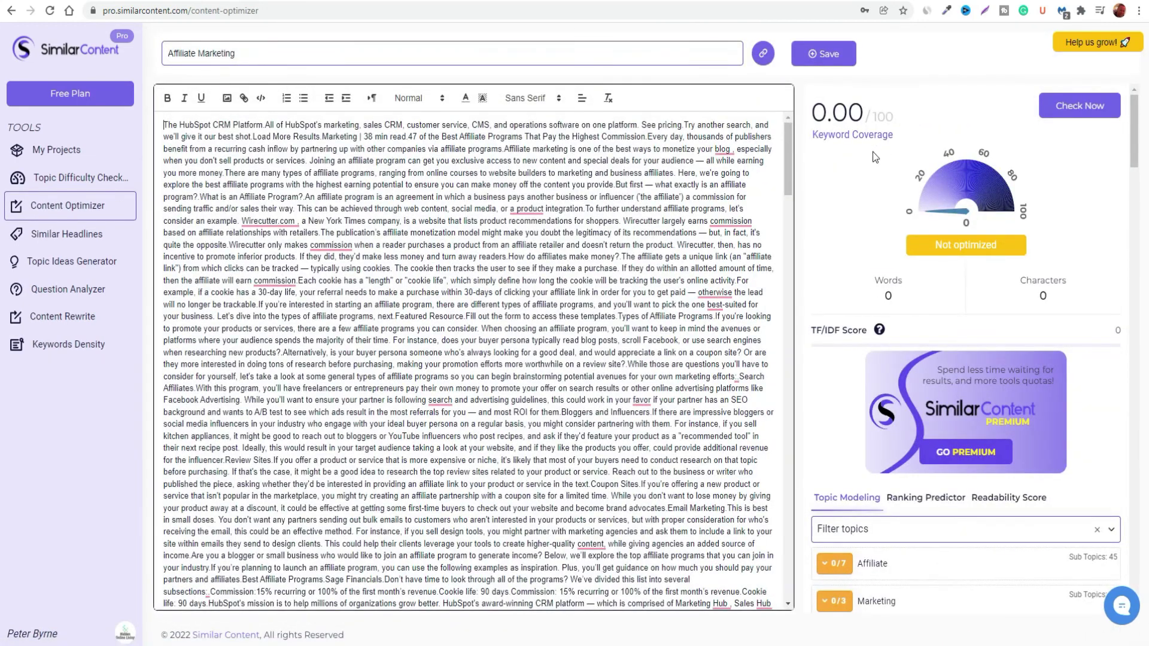